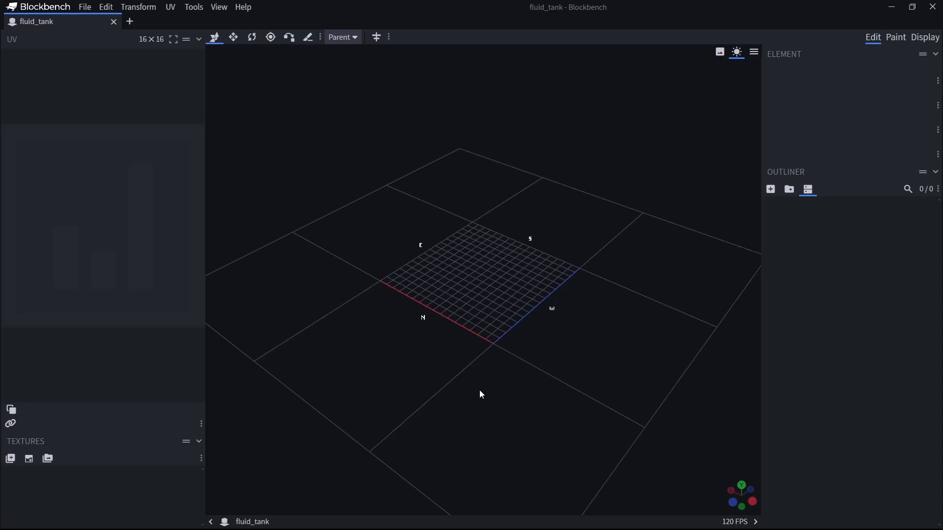
Add a new cube to the empty fluid_tank model.
{"action": "left_click", "coordinate": [770, 190]}
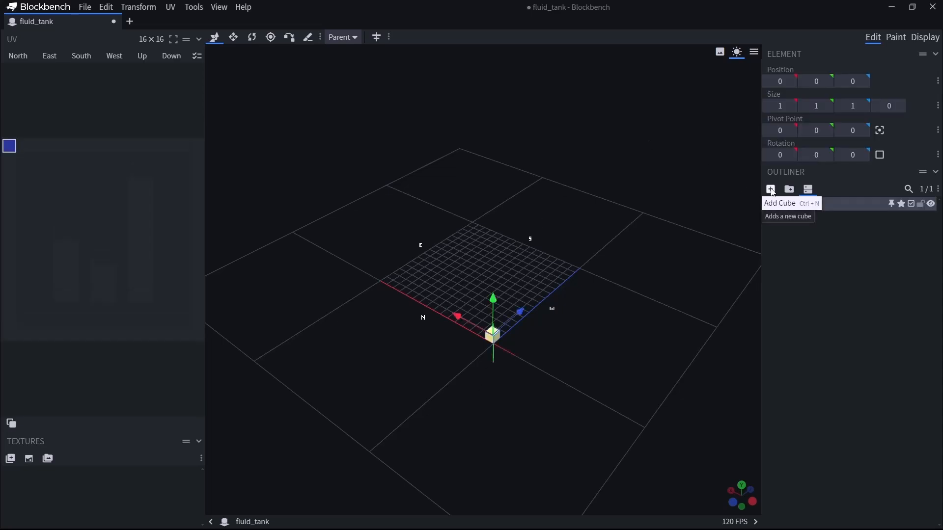
{"action": "left_click_drag", "start_coordinate": [524, 350], "coordinate": [484, 388]}
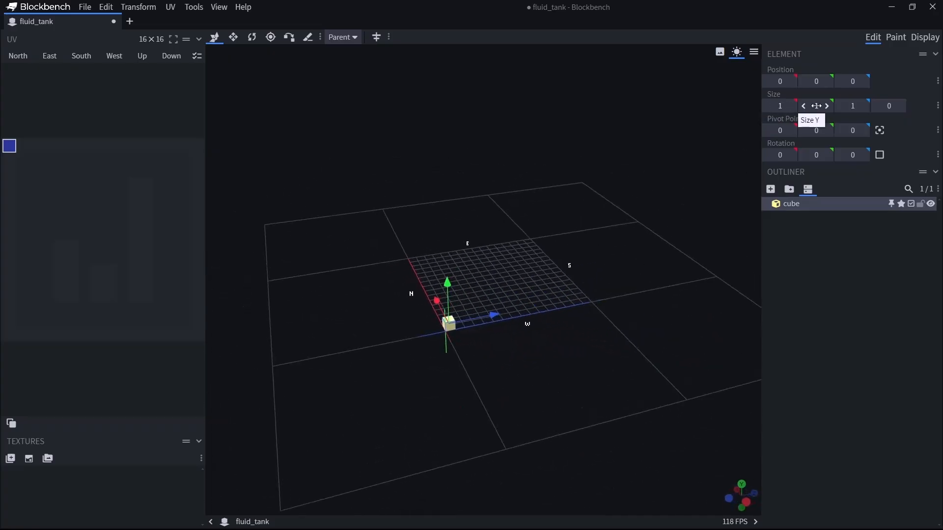
{"action": "left_click_drag", "start_coordinate": [673, 286], "coordinate": [461, 345]}
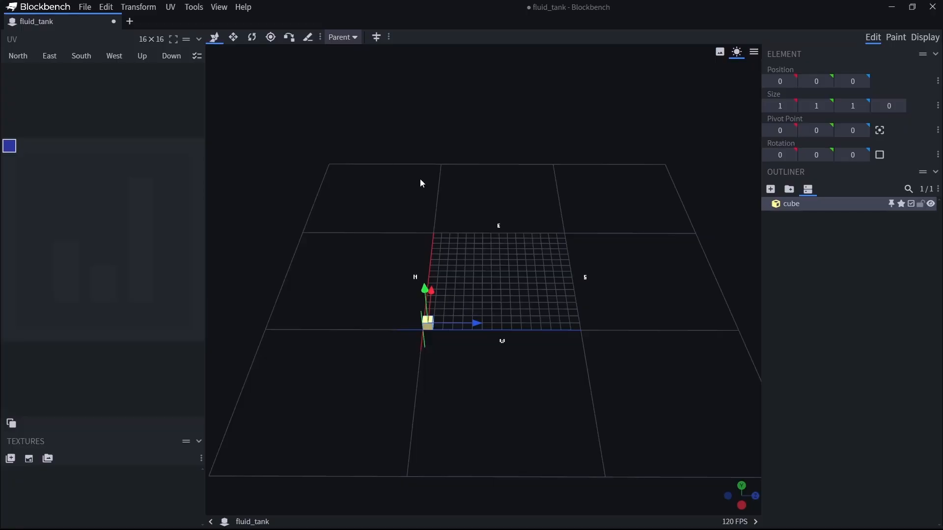
Set the cube's size to 16 on the X, Y and Z axes.
{"action": "left_click", "coordinate": [782, 106]}
{"action": "type", "text": "16"}
{"action": "key", "text": "Tab"}
{"action": "type", "text": "16"}
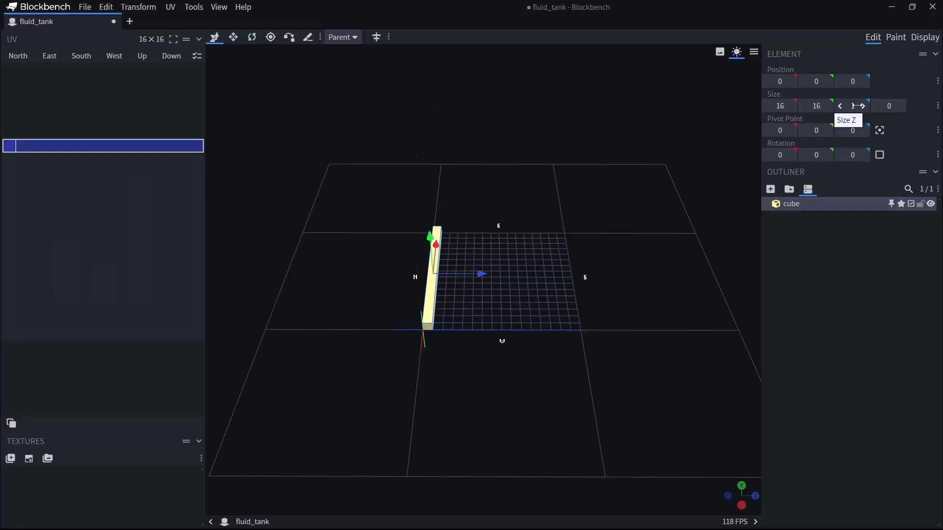
{"action": "left_click", "coordinate": [857, 105]}
{"action": "type", "text": "16"}
{"action": "key", "text": "Return"}
Set the cube's size back to 1 on the X, Y and Z axes.
{"action": "left_click_drag", "start_coordinate": [418, 435], "coordinate": [550, 371]}
{"action": "left_click", "coordinate": [782, 105]}
{"action": "type", "text": "1"}
{"action": "key", "text": "Tab"}
{"action": "type", "text": "1"}
{"action": "left_click", "coordinate": [859, 106]}
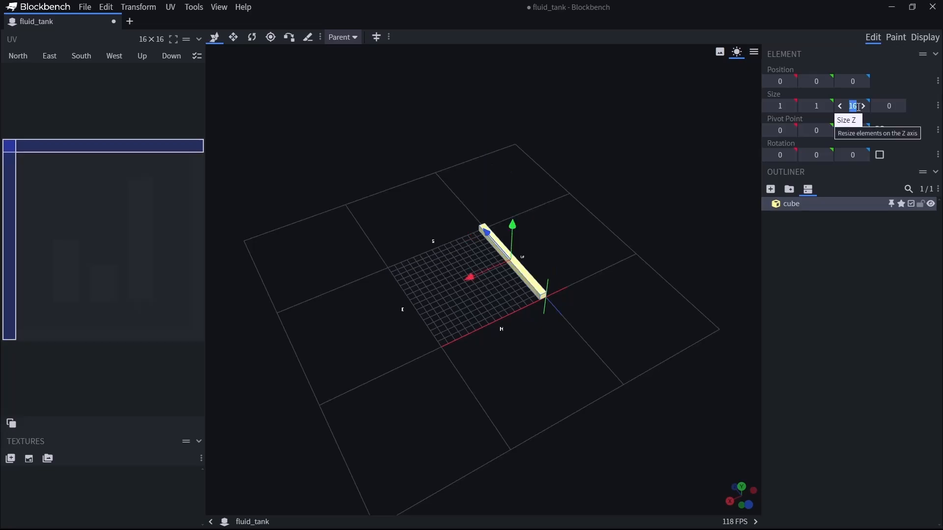
{"action": "type", "text": "1"}
{"action": "left_click_drag", "start_coordinate": [617, 350], "coordinate": [591, 356]}
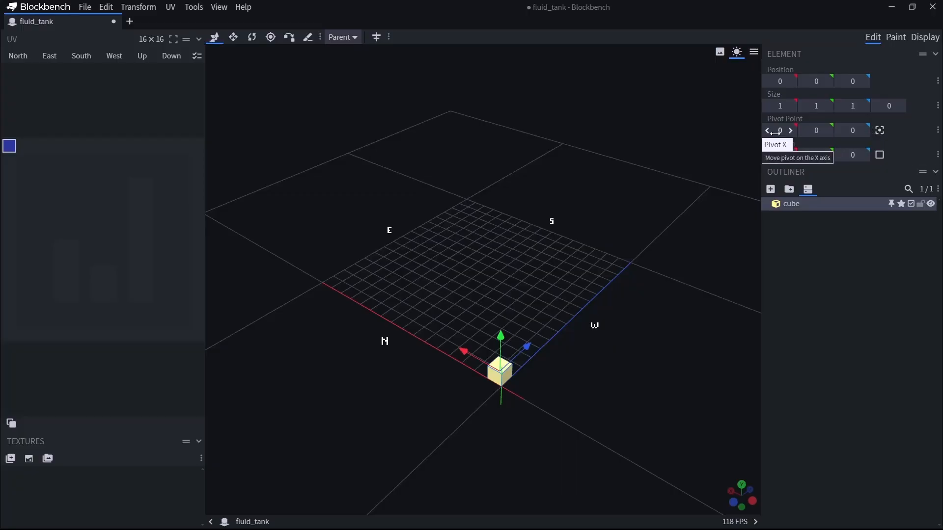
Try stepping the cube's X rotation and its Y rotation to 22.5, returning each to 0.
{"action": "left_click", "coordinate": [791, 156]}
{"action": "left_click", "coordinate": [791, 156]}
{"action": "left_click", "coordinate": [768, 155]}
{"action": "left_click", "coordinate": [767, 157]}
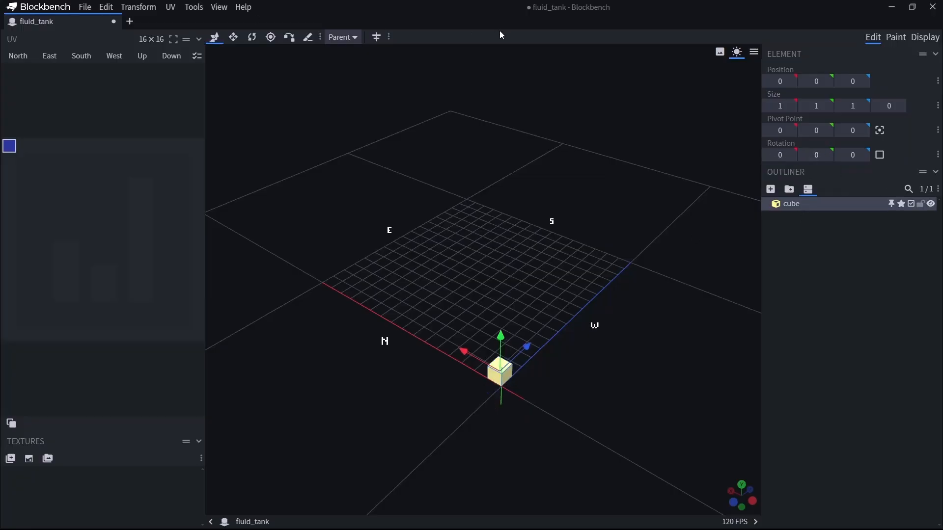
{"action": "left_click", "coordinate": [830, 155]}
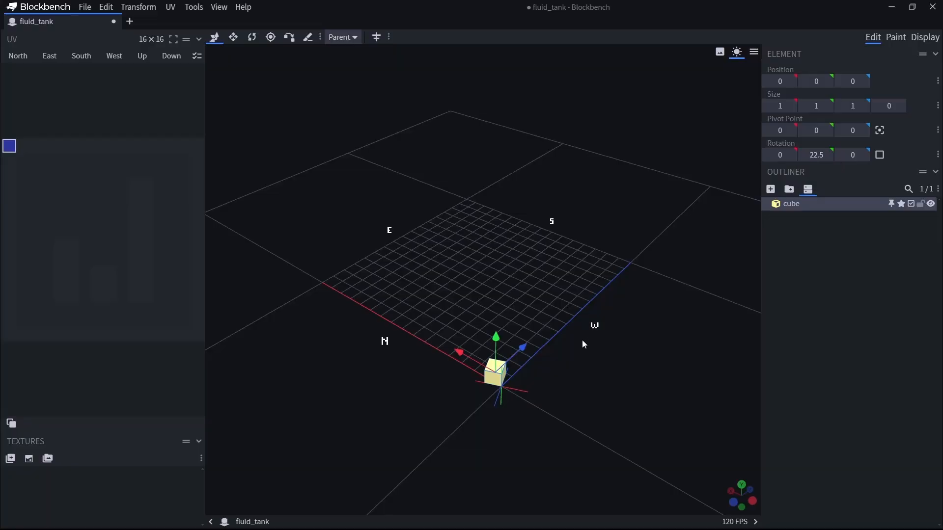
{"action": "left_click", "coordinate": [801, 155]}
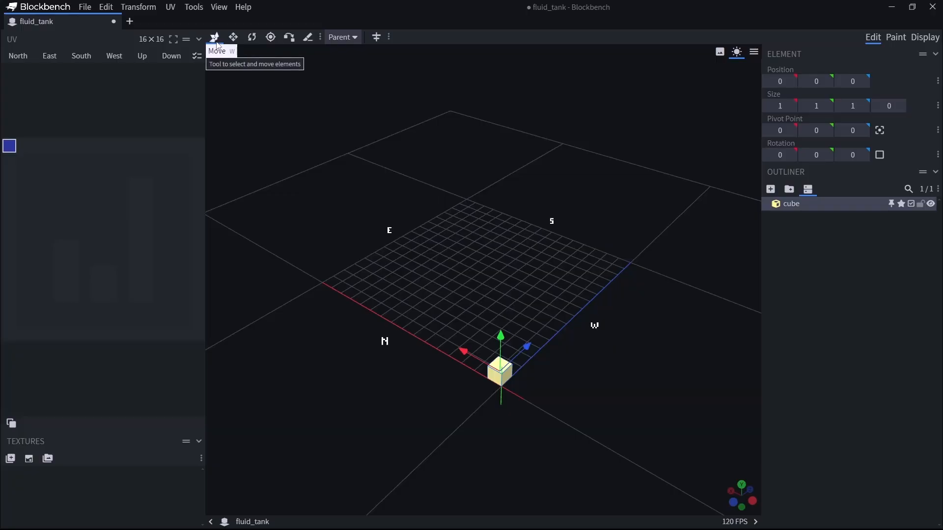
Try moving the cube along the Z, X and Y axes with the Move tool, returning it to position 0, 0, 0.
{"action": "left_click_drag", "start_coordinate": [529, 350], "coordinate": [554, 362]}
{"action": "mouse_move", "coordinate": [467, 354]}
{"action": "left_mouse_down"}
{"action": "mouse_move", "coordinate": [378, 299]}
{"action": "mouse_move", "coordinate": [470, 363]}
{"action": "left_mouse_up"}
{"action": "left_click_drag", "start_coordinate": [641, 394], "coordinate": [640, 394]}
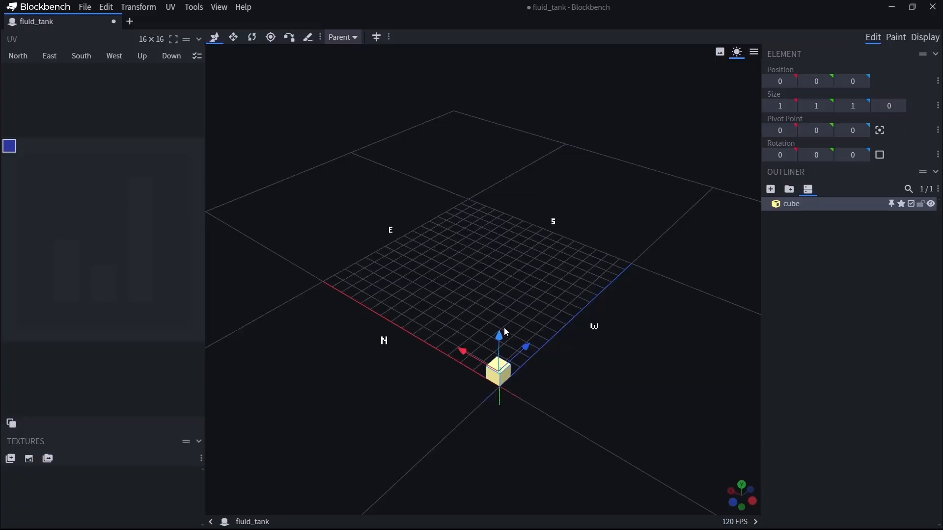
{"action": "left_click_drag", "start_coordinate": [513, 333], "coordinate": [634, 377]}
{"action": "mouse_move", "coordinate": [584, 255]}
{"action": "left_mouse_down"}
{"action": "mouse_move", "coordinate": [590, 176]}
{"action": "mouse_move", "coordinate": [591, 254]}
{"action": "left_mouse_up"}
{"action": "left_click_drag", "start_coordinate": [703, 312], "coordinate": [521, 275]}
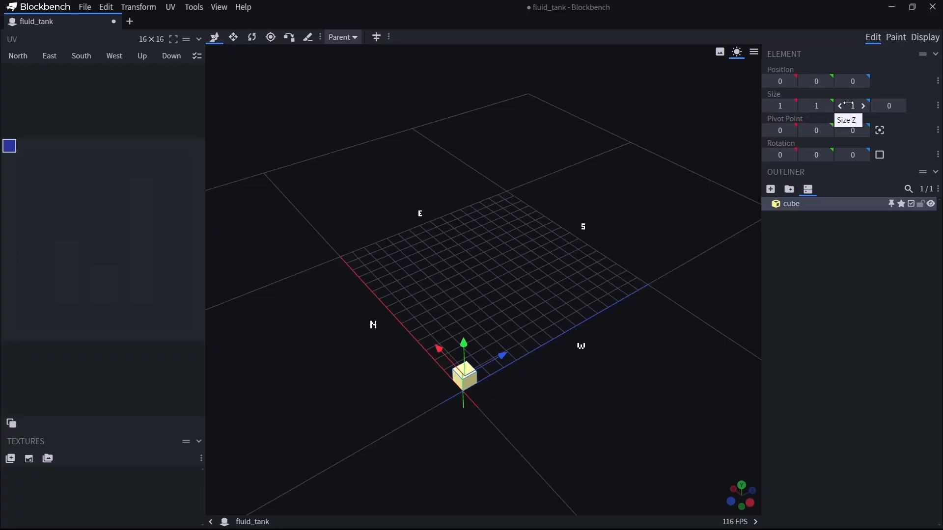
Stretch the cube with the Resize tool to 16 units along Z and 16 units along X.
{"action": "left_click", "coordinate": [234, 37]}
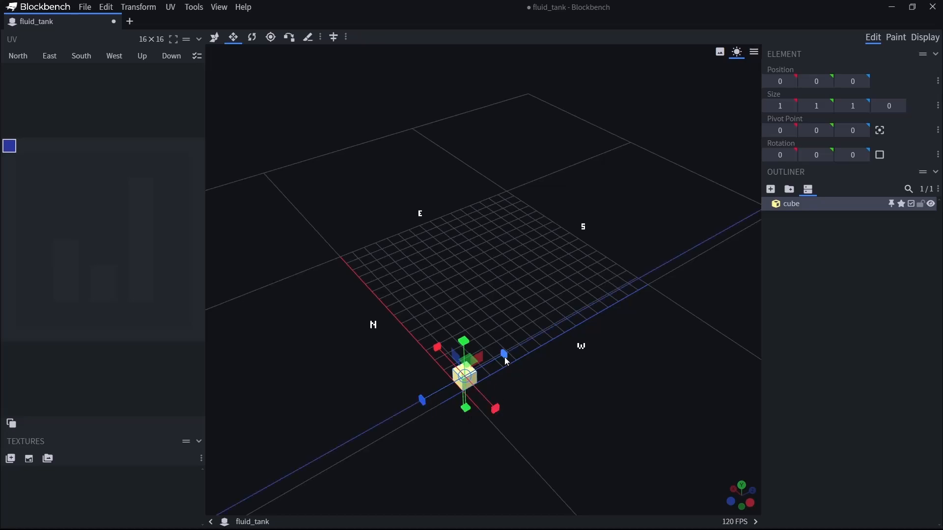
{"action": "left_click_drag", "start_coordinate": [509, 361], "coordinate": [660, 265]}
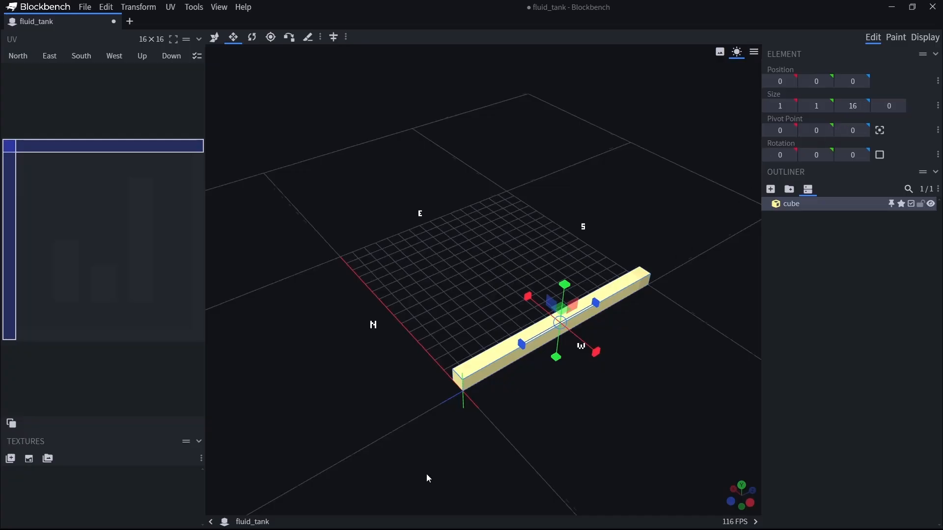
{"action": "left_click_drag", "start_coordinate": [427, 479], "coordinate": [499, 470]}
{"action": "left_click_drag", "start_coordinate": [514, 271], "coordinate": [352, 276]}
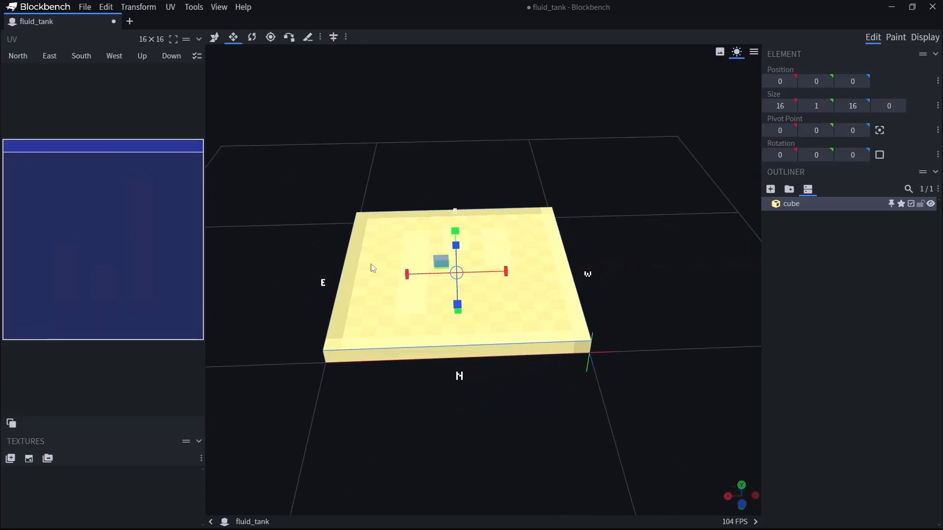
Try stretching the slab's height up to 10 units, and shrink it back to 1 unit.
{"action": "left_click_drag", "start_coordinate": [455, 231], "coordinate": [460, 9]}
{"action": "scroll", "coordinate": [641, 246], "scroll_direction": "down", "scroll_amount": 3}
{"action": "left_click_drag", "start_coordinate": [462, 171], "coordinate": [470, 235]}
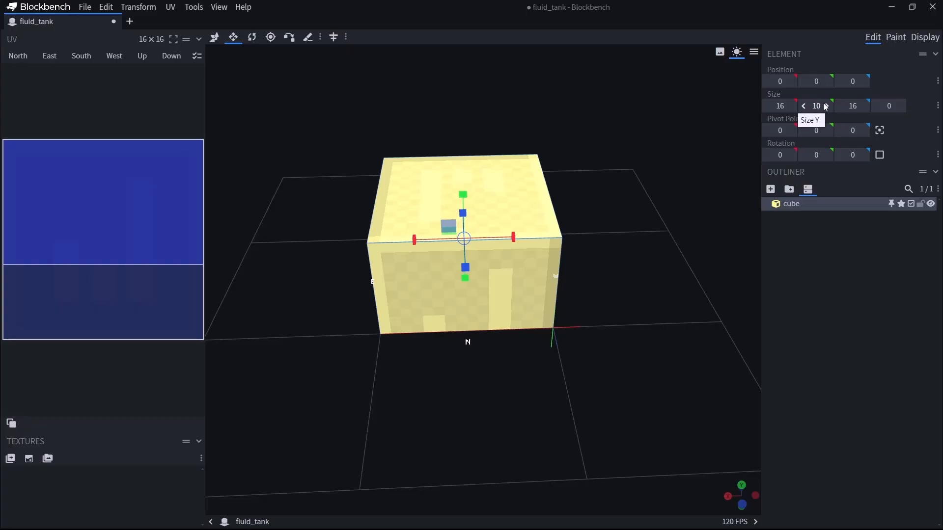
{"action": "left_click_drag", "start_coordinate": [463, 195], "coordinate": [476, 230]}
{"action": "left_click_drag", "start_coordinate": [474, 280], "coordinate": [476, 281]}
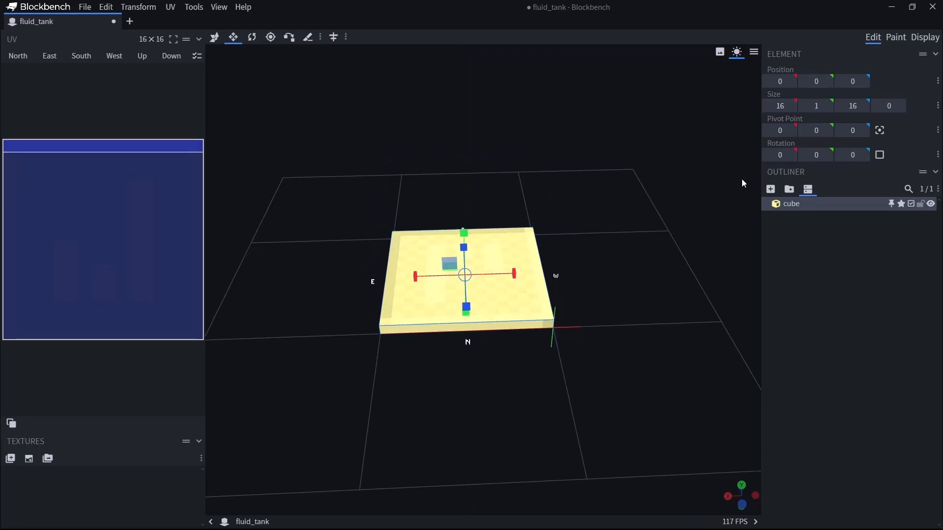
Shrink the slab with the Resize tool to 3 units along X and 1 unit along Z.
{"action": "left_click_drag", "start_coordinate": [633, 363], "coordinate": [499, 396]}
{"action": "left_click_drag", "start_coordinate": [544, 253], "coordinate": [408, 287]}
{"action": "left_click_drag", "start_coordinate": [370, 371], "coordinate": [469, 395]}
{"action": "left_click_drag", "start_coordinate": [419, 343], "coordinate": [552, 334]}
{"action": "left_click_drag", "start_coordinate": [618, 428], "coordinate": [553, 363]}
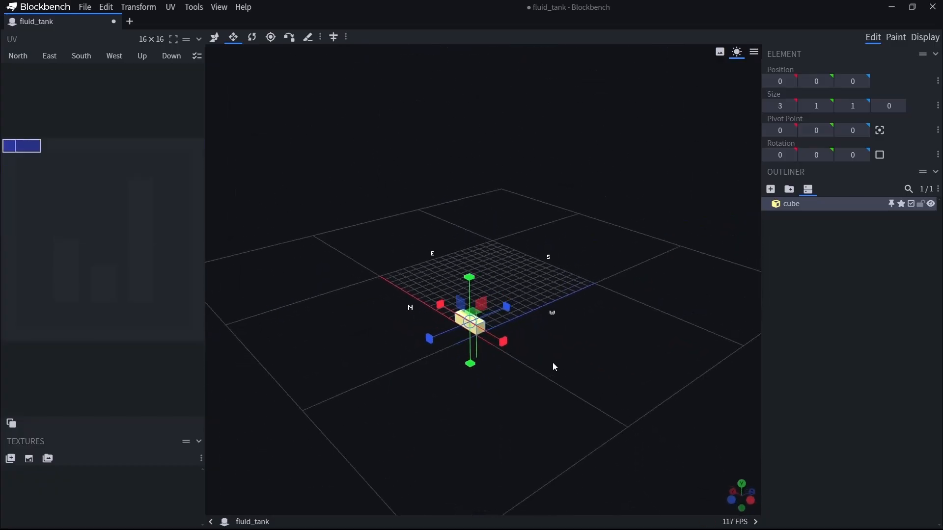
Switch repeatedly between the Resize and Rotate tools, finishing with Rotate active.
{"action": "left_click", "coordinate": [253, 38]}
{"action": "left_click_drag", "start_coordinate": [552, 390], "coordinate": [571, 419]}
{"action": "key", "text": "v"}
{"action": "key", "text": "s"}
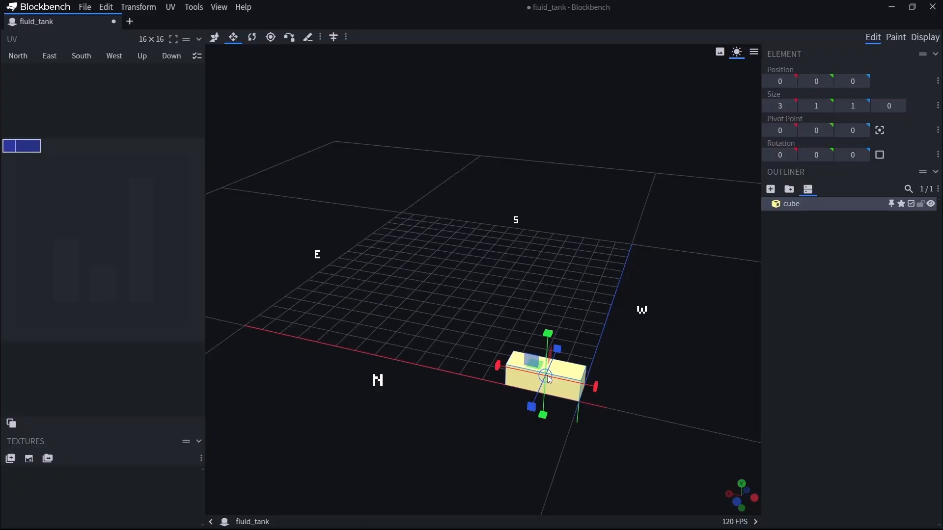
{"action": "key", "text": "r"}
{"action": "key", "text": "s"}
{"action": "key", "text": "r"}
{"action": "key", "text": "s"}
{"action": "key", "text": "r"}
{"action": "key", "text": "s"}
{"action": "key", "text": "r"}
{"action": "key", "text": "s"}
{"action": "key", "text": "r"}
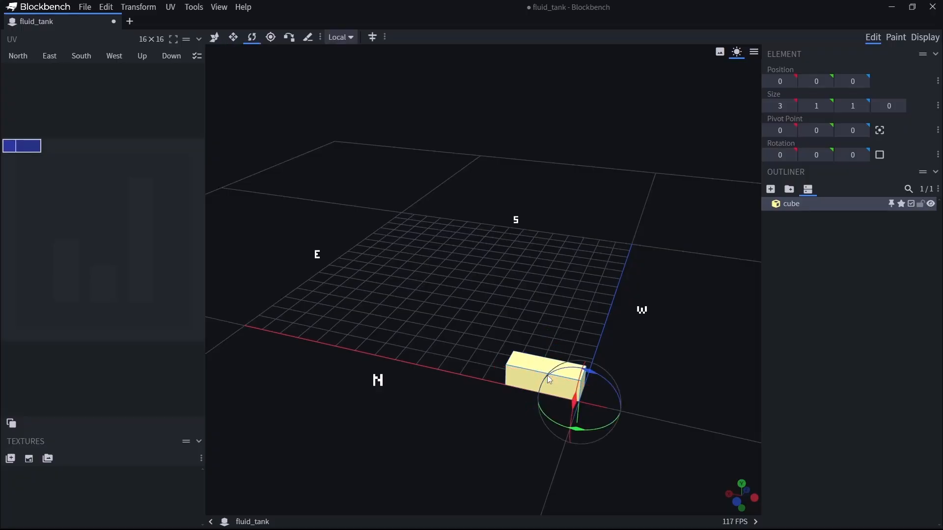
Try rotating the cube around its corner pivot point with the Rotate tool.
{"action": "left_click_drag", "start_coordinate": [693, 382], "coordinate": [606, 388]}
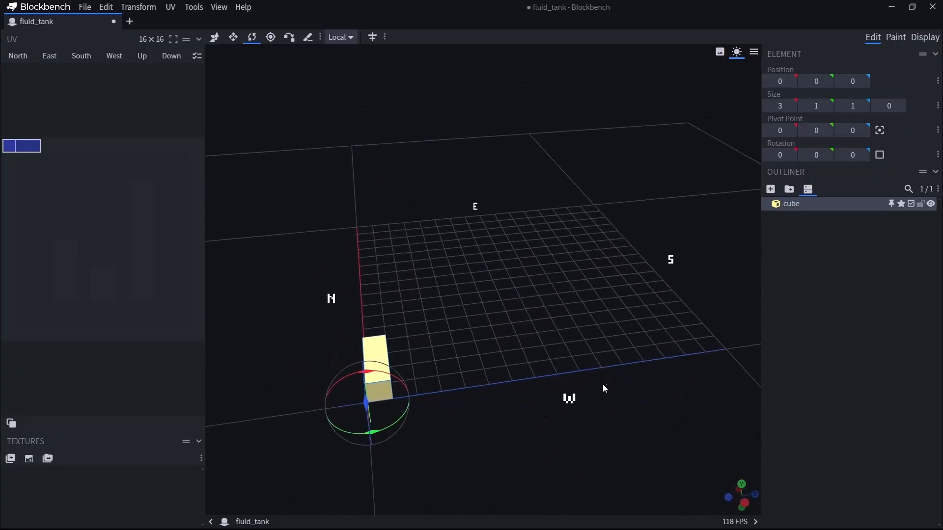
{"action": "left_click_drag", "start_coordinate": [383, 431], "coordinate": [476, 410]}
{"action": "left_click_drag", "start_coordinate": [675, 411], "coordinate": [606, 474]}
{"action": "right_click_drag", "start_coordinate": [419, 422], "coordinate": [559, 421]}
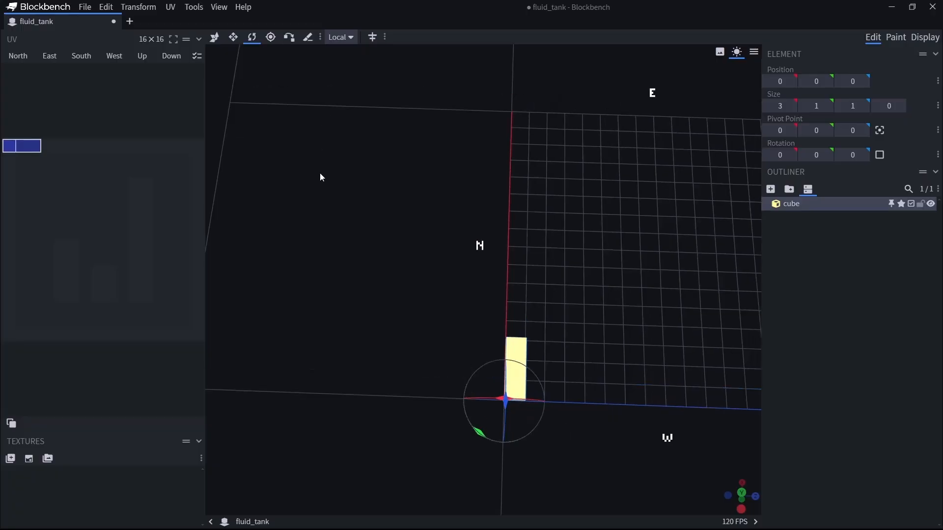
Move the cube's pivot point to 2, 0, 1 with the Pivot tool.
{"action": "left_click", "coordinate": [270, 38]}
{"action": "left_click_drag", "start_coordinate": [561, 431], "coordinate": [585, 407]}
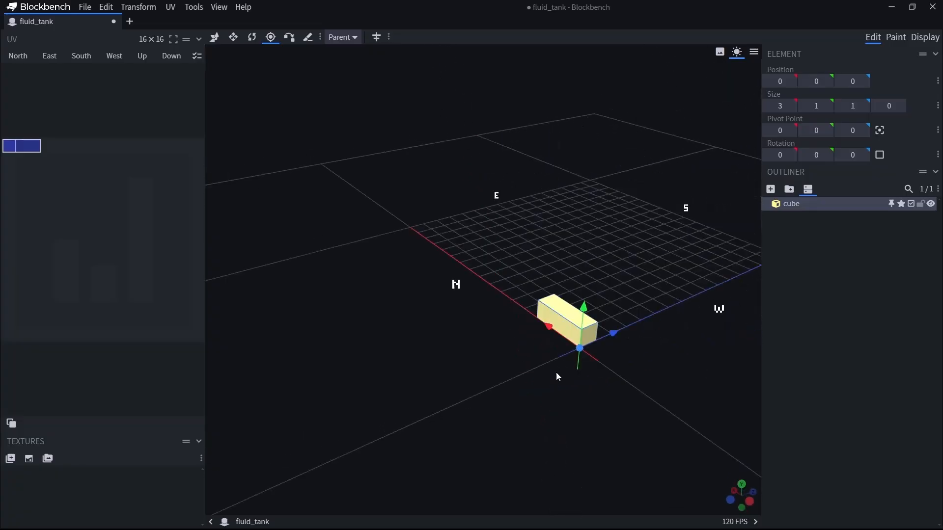
{"action": "scroll", "coordinate": [594, 399], "scroll_direction": "up", "scroll_amount": 5}
{"action": "right_click_drag", "start_coordinate": [600, 411], "coordinate": [446, 366]}
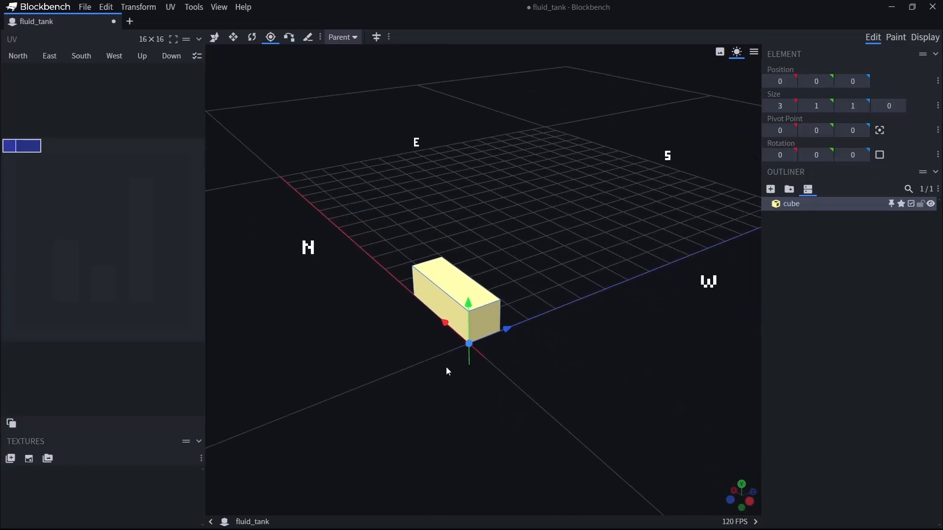
{"action": "scroll", "coordinate": [488, 406], "scroll_direction": "up", "scroll_amount": 3}
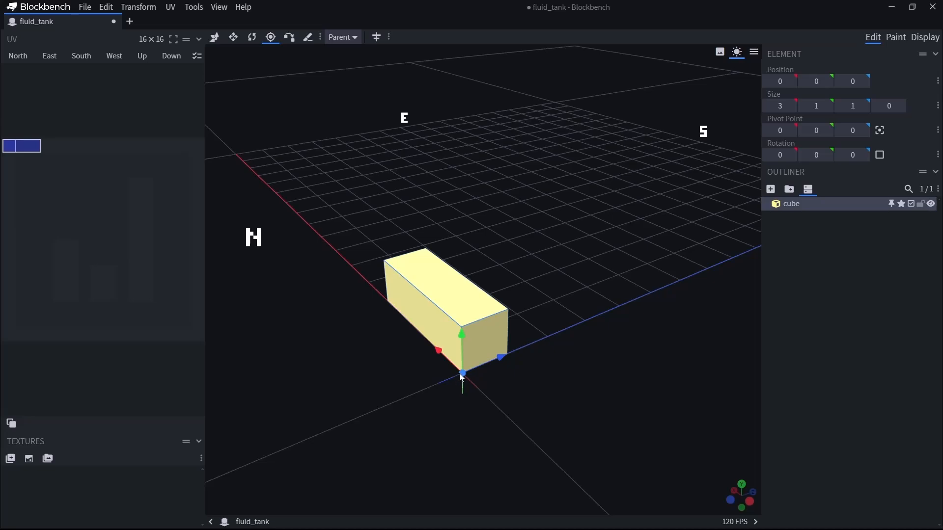
{"action": "left_click_drag", "start_coordinate": [463, 376], "coordinate": [388, 322]}
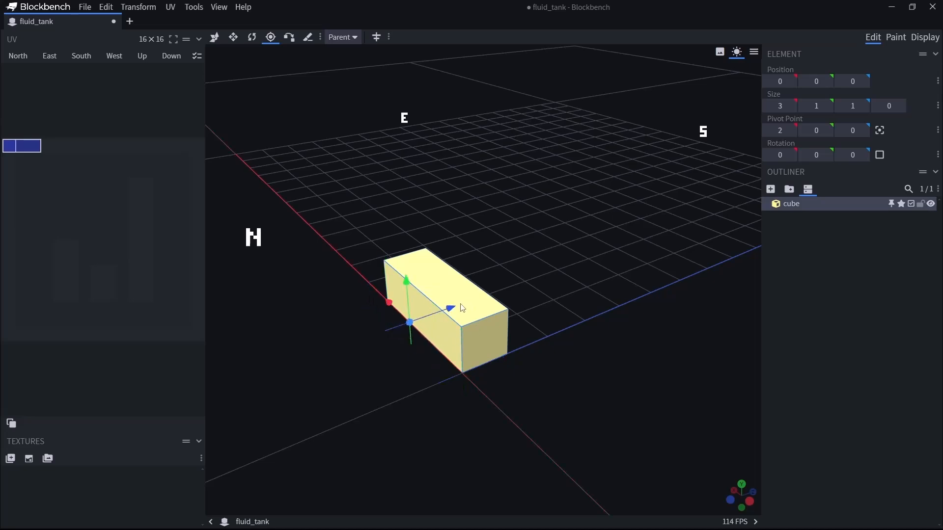
{"action": "left_click_drag", "start_coordinate": [452, 307], "coordinate": [477, 298]}
{"action": "left_click_drag", "start_coordinate": [601, 366], "coordinate": [503, 375]}
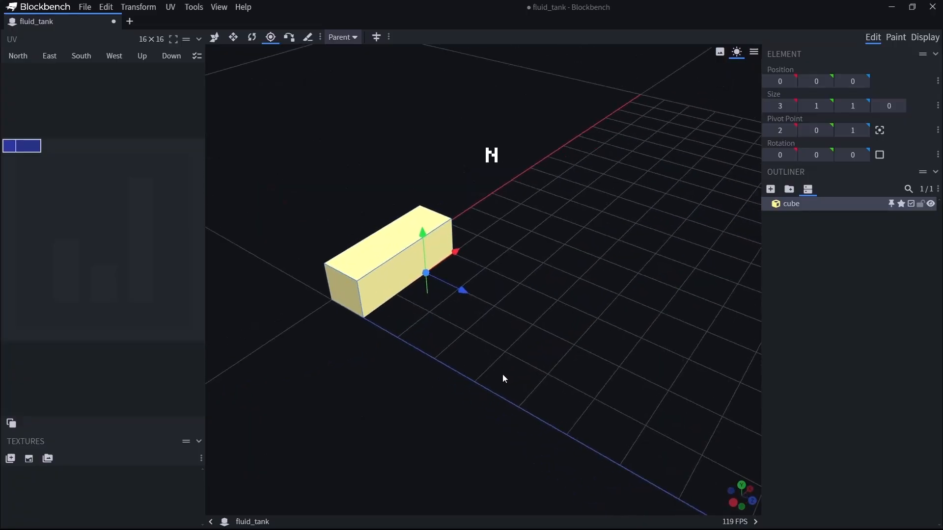
Try rotating the cube about the vertical axis through its relocated pivot point.
{"action": "left_click", "coordinate": [251, 37]}
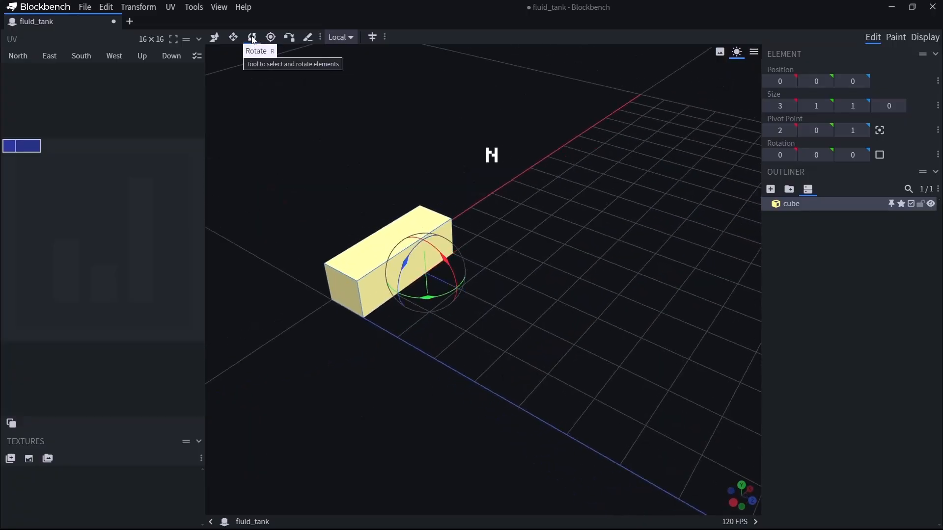
{"action": "left_click_drag", "start_coordinate": [534, 374], "coordinate": [480, 311]}
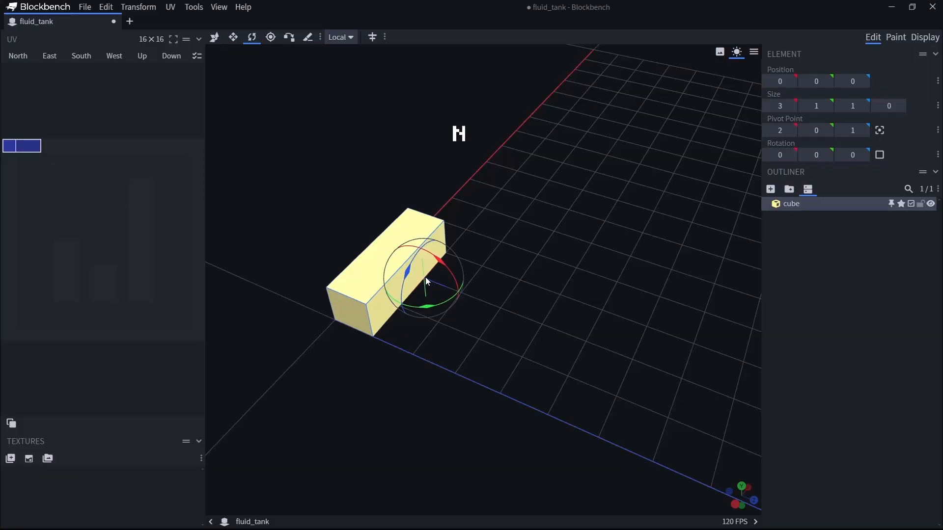
{"action": "mouse_move", "coordinate": [431, 303]}
{"action": "left_mouse_down"}
{"action": "mouse_move", "coordinate": [395, 306]}
{"action": "mouse_move", "coordinate": [496, 311]}
{"action": "mouse_move", "coordinate": [434, 317]}
{"action": "left_mouse_up"}
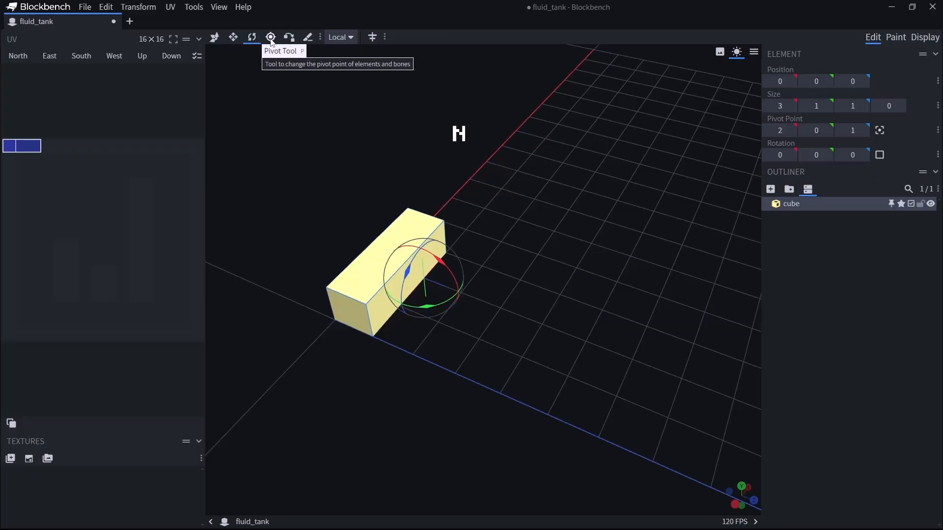
Return the cube's pivot point to 0, 0, 0 and centre it on the cube with Center Pivot.
{"action": "left_click_drag", "start_coordinate": [427, 363], "coordinate": [397, 366]}
{"action": "key", "text": "p"}
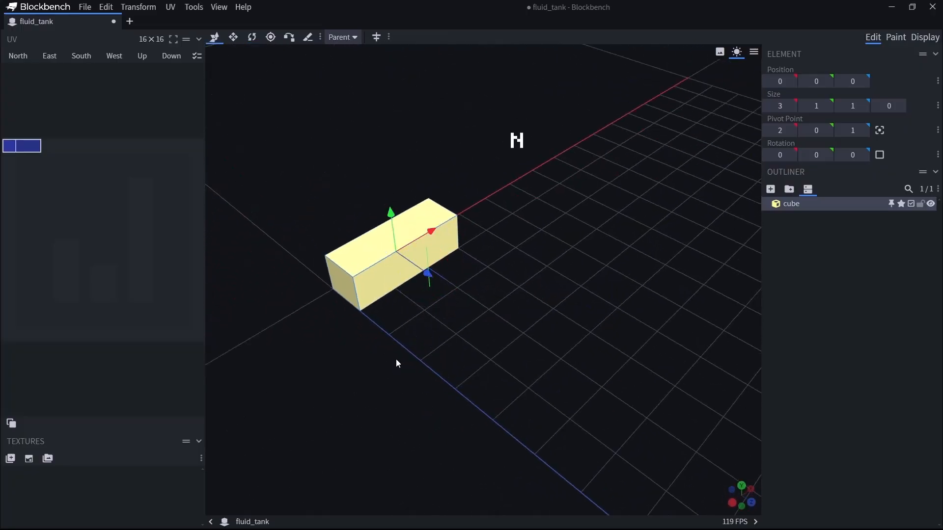
{"action": "left_click_drag", "start_coordinate": [453, 252], "coordinate": [363, 378]}
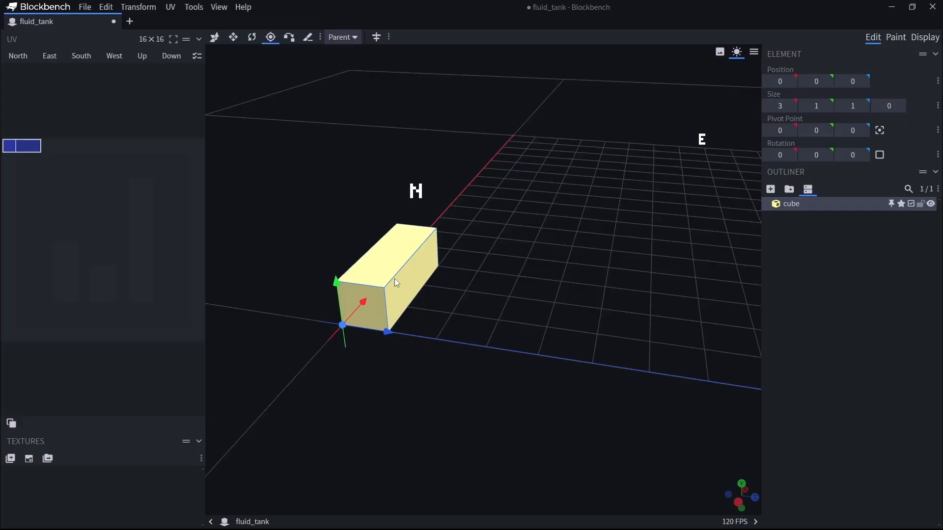
{"action": "left_click", "coordinate": [880, 131]}
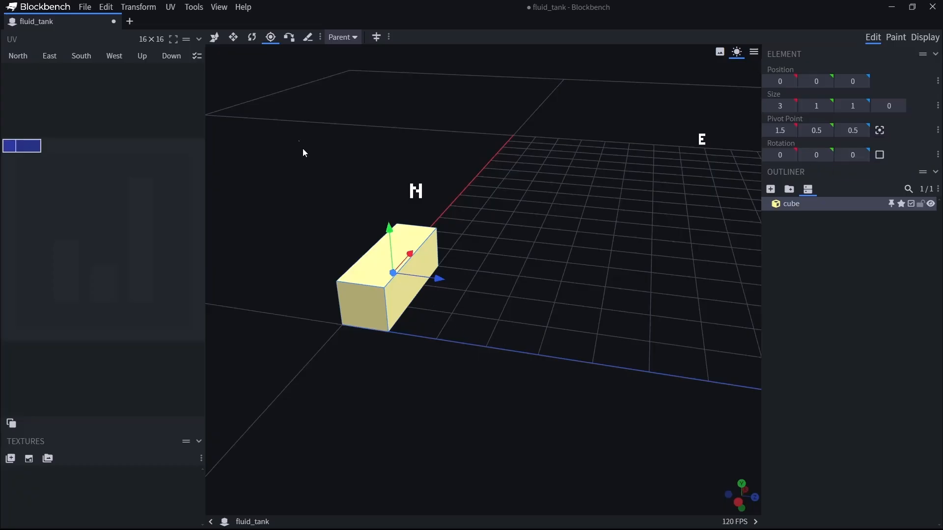
Try rotating the cube around its centred pivot point, and undo the rotation.
{"action": "left_click", "coordinate": [252, 37]}
{"action": "left_click_drag", "start_coordinate": [571, 330], "coordinate": [485, 337]}
{"action": "left_click_drag", "start_coordinate": [399, 250], "coordinate": [523, 263]}
{"action": "key", "text": "ctrl+z"}
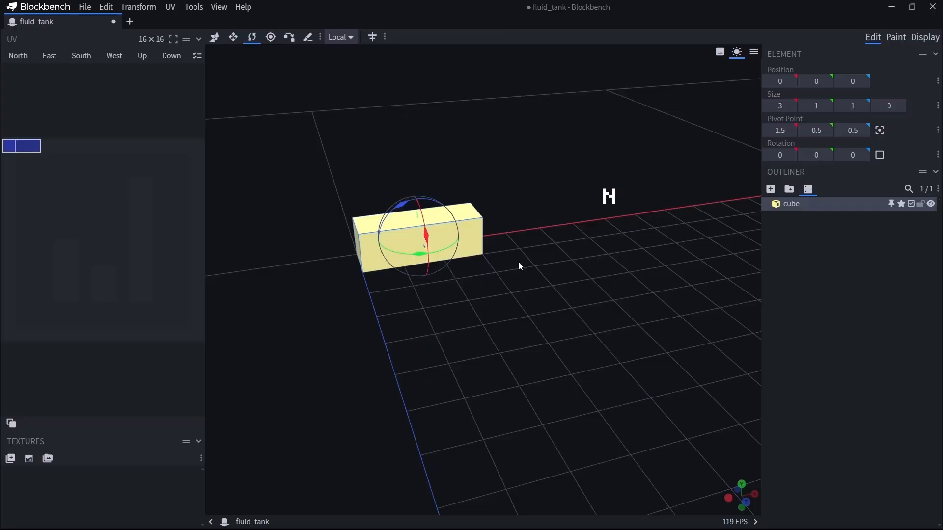
Try moving the cube's pivot point to 0.5, 0.5, 0.5 and centre it back on the cube with Center Pivot.
{"action": "left_click", "coordinate": [215, 37]}
{"action": "left_click_drag", "start_coordinate": [484, 343], "coordinate": [481, 429]}
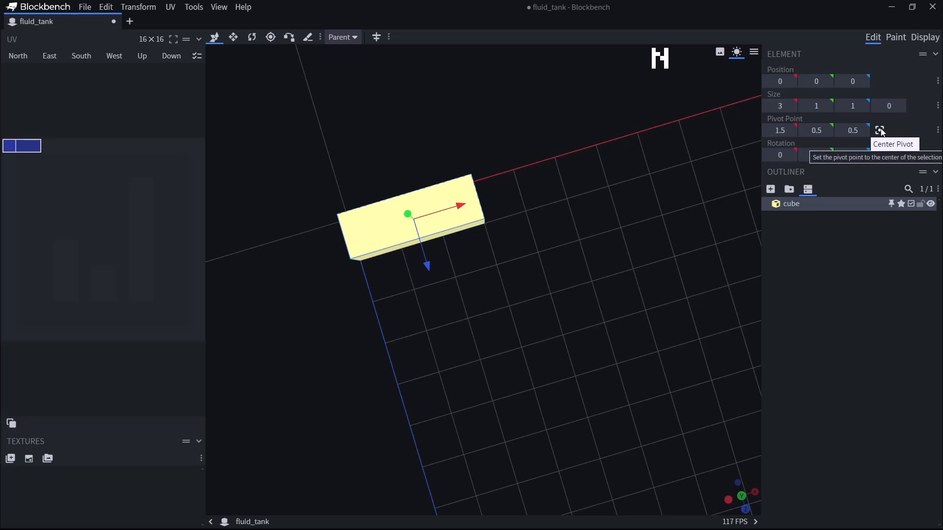
{"action": "key", "text": "r"}
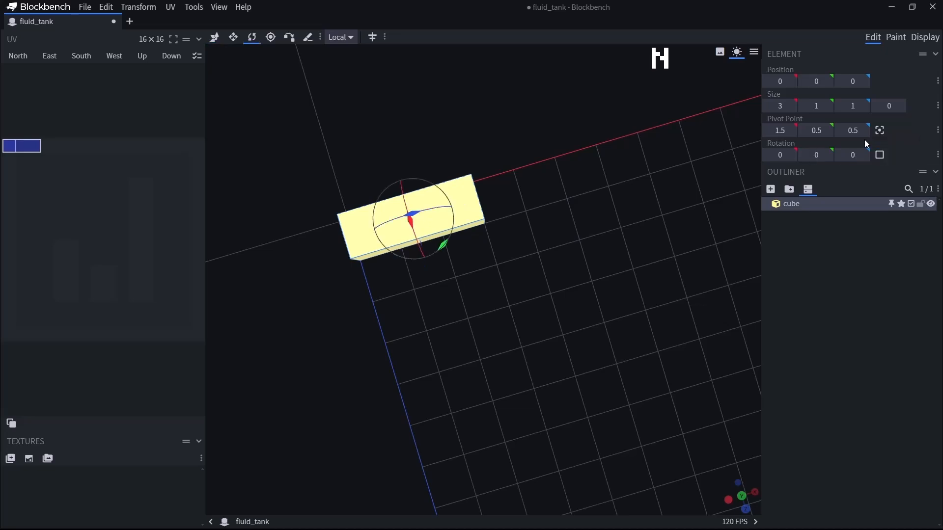
{"action": "left_click", "coordinate": [270, 37]}
{"action": "left_click_drag", "start_coordinate": [460, 205], "coordinate": [420, 222]}
{"action": "key", "text": "v"}
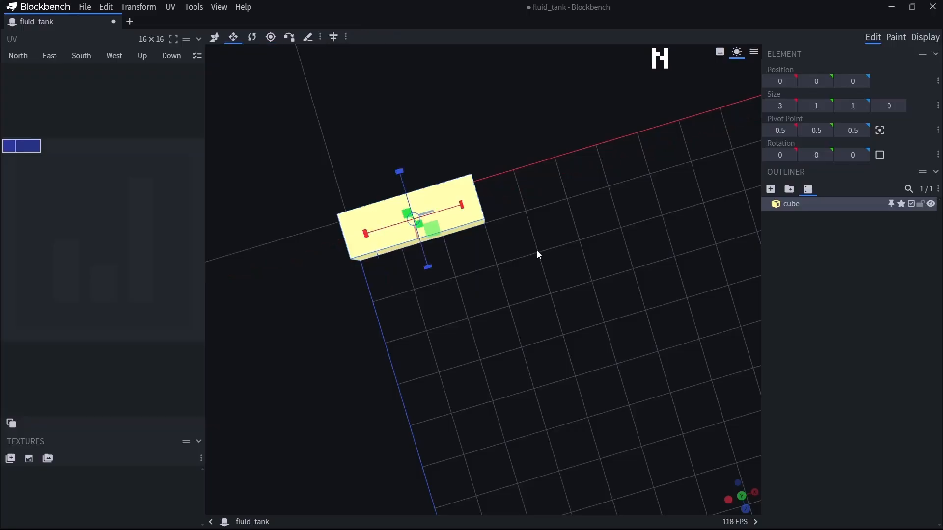
{"action": "left_click", "coordinate": [880, 131]}
{"action": "key", "text": "r"}
{"action": "left_click_drag", "start_coordinate": [476, 351], "coordinate": [827, 188]}
{"action": "key", "text": "v"}
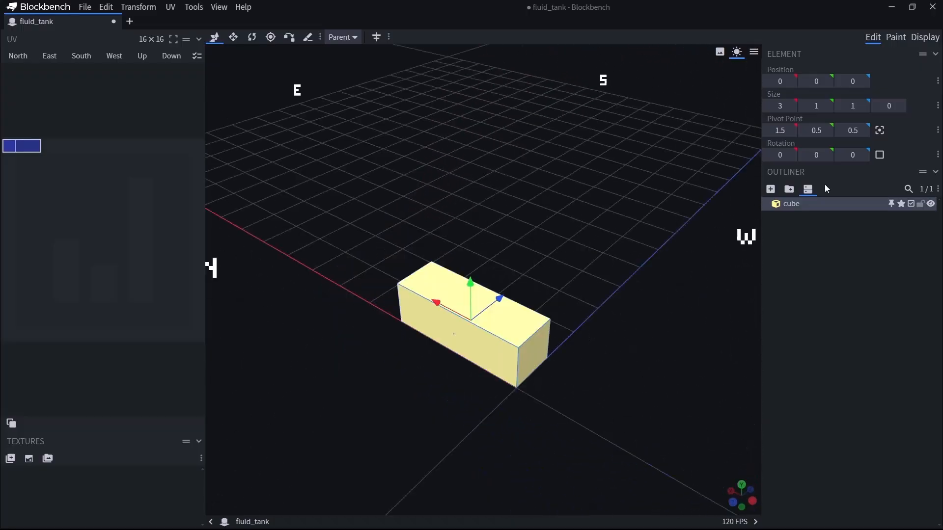
Rotate the cube 45 degrees about the Y axis and enable Rescale for it.
{"action": "left_click", "coordinate": [881, 156]}
{"action": "left_click_drag", "start_coordinate": [724, 288], "coordinate": [463, 353]}
{"action": "mouse_move", "coordinate": [473, 227]}
{"action": "left_mouse_down"}
{"action": "mouse_move", "coordinate": [505, 224]}
{"action": "mouse_move", "coordinate": [485, 226]}
{"action": "left_mouse_up"}
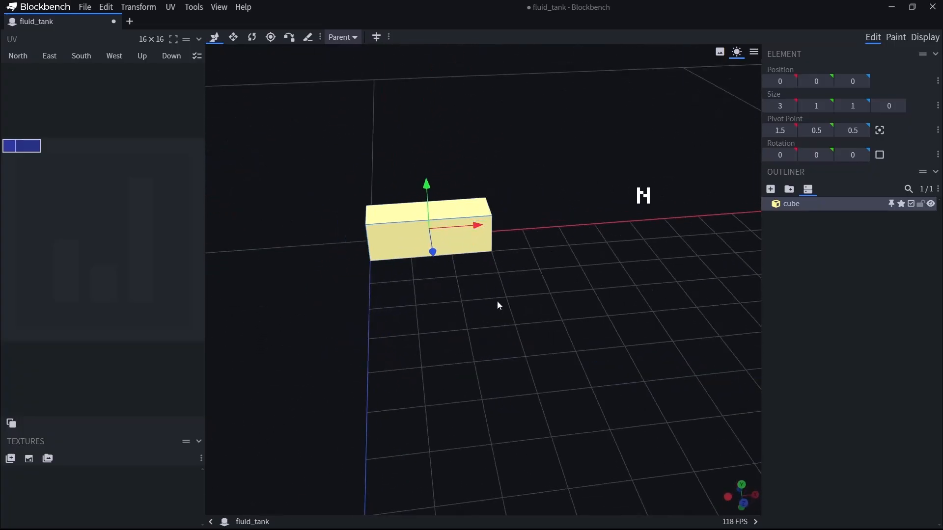
{"action": "left_click", "coordinate": [880, 155]}
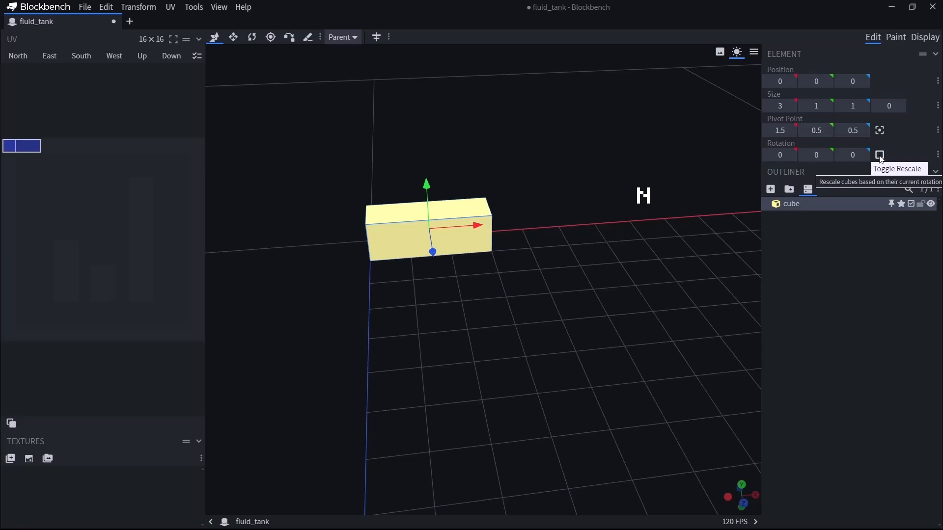
{"action": "left_click_drag", "start_coordinate": [688, 304], "coordinate": [701, 398]}
{"action": "key", "text": "s"}
{"action": "key", "text": "r"}
{"action": "left_click_drag", "start_coordinate": [455, 384], "coordinate": [491, 360]}
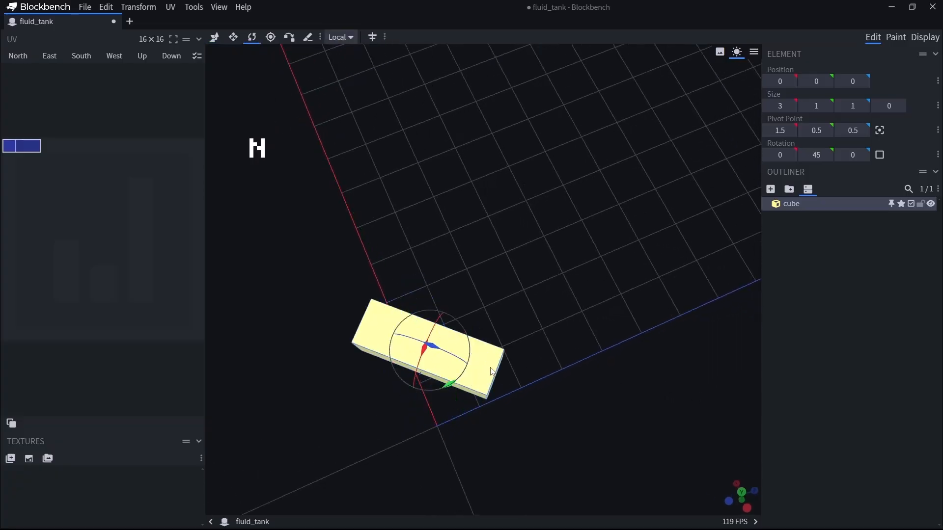
{"action": "left_click", "coordinate": [879, 155]}
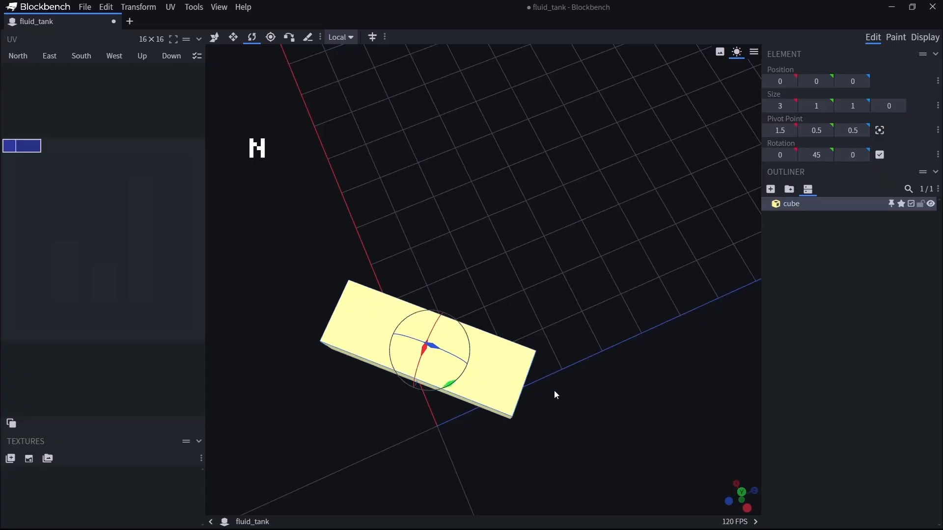
Rotate the rescaled cube back to 0 degrees about Y and move it to position 1, 0, 1.
{"action": "left_click_drag", "start_coordinate": [449, 385], "coordinate": [420, 397]}
{"action": "key", "text": "v"}
{"action": "left_click_drag", "start_coordinate": [408, 299], "coordinate": [402, 292]}
{"action": "left_click_drag", "start_coordinate": [458, 291], "coordinate": [494, 289]}
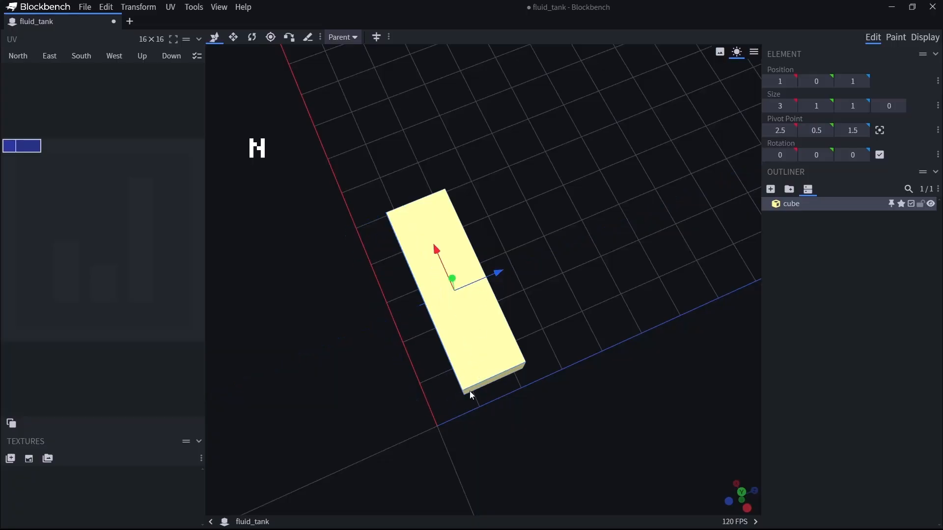
Undo the cube's moves, its rotations and the Rescale setting.
{"action": "key", "text": "ctrl+z"}
{"action": "key", "text": "ctrl+z"}
{"action": "key", "text": "ctrl+z"}
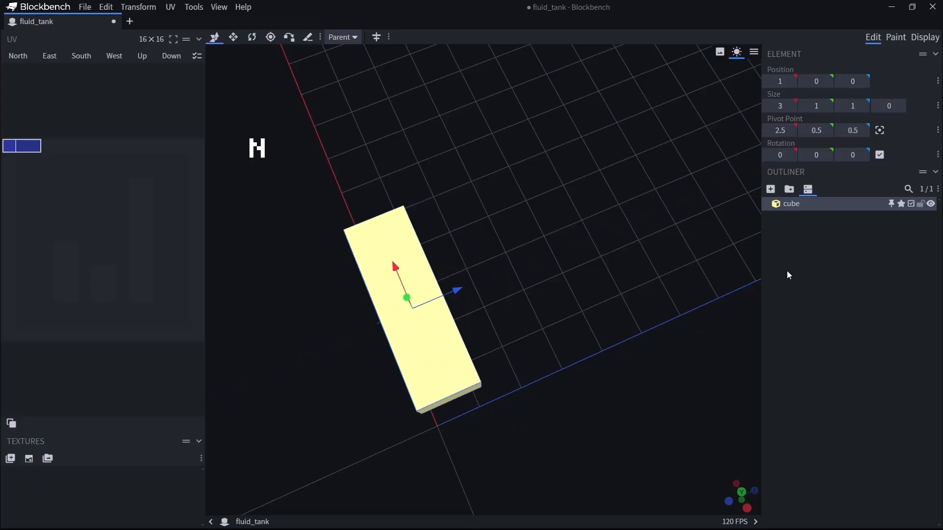
{"action": "key", "text": "ctrl+z"}
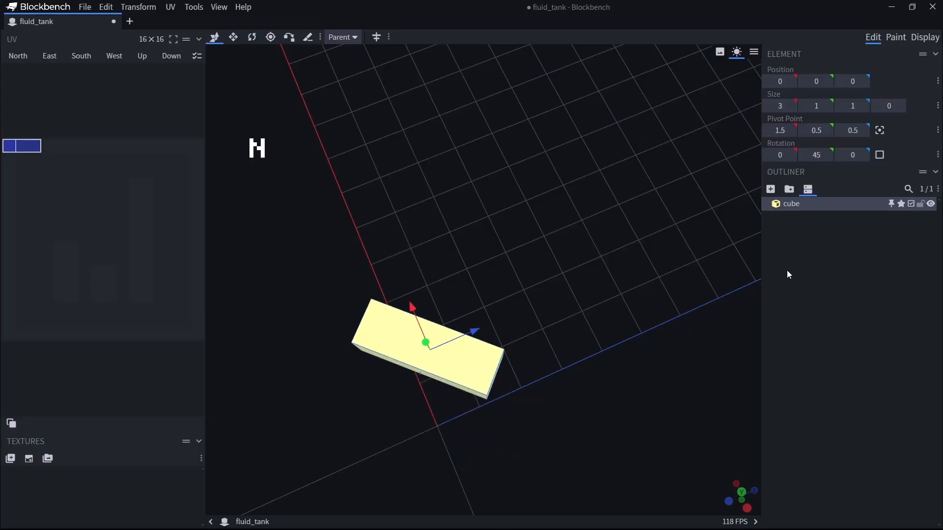
{"action": "key", "text": "ctrl+z"}
Try Rescale on the unrotated cube, switching it on and off, and leave it disabled.
{"action": "left_click", "coordinate": [879, 155]}
{"action": "left_click", "coordinate": [879, 155]}
{"action": "left_click", "coordinate": [879, 155]}
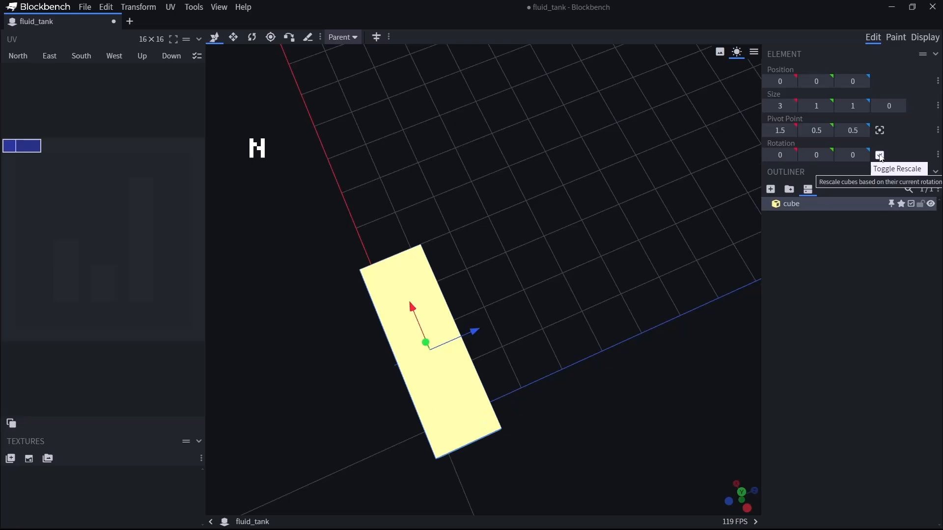
{"action": "left_click", "coordinate": [879, 155]}
{"action": "left_click_drag", "start_coordinate": [514, 462], "coordinate": [563, 397]}
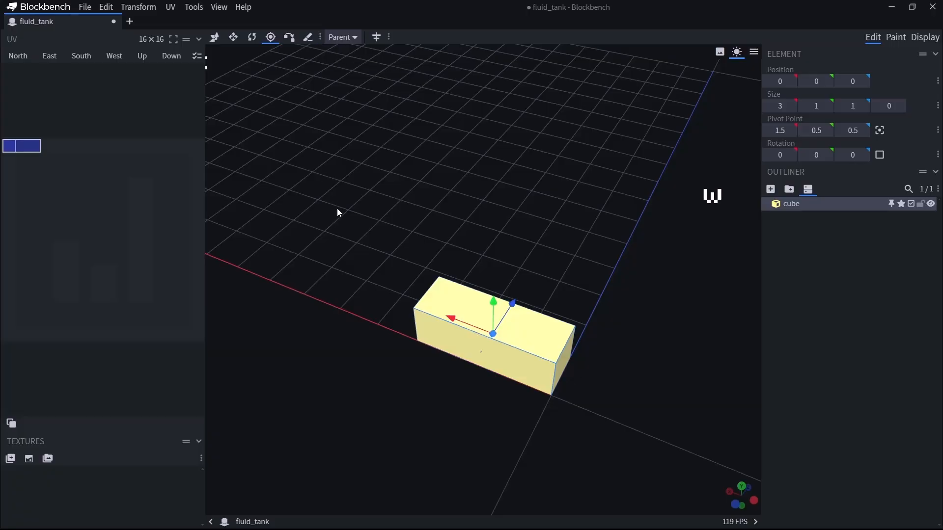
{"action": "key", "text": "c"}
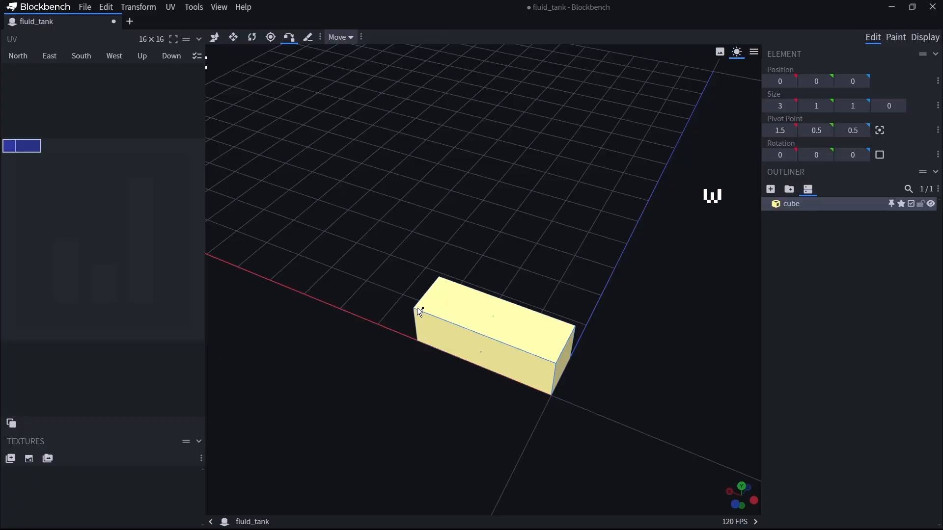
{"action": "left_click", "coordinate": [463, 333]}
{"action": "left_click", "coordinate": [562, 368]}
{"action": "left_click", "coordinate": [270, 37]}
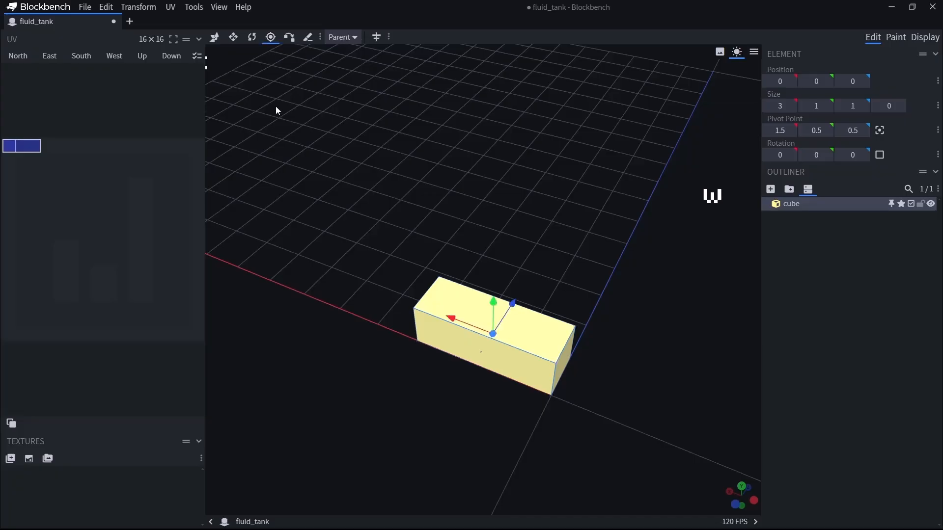
Add a second cube and move it along the Z axis to position 0, 0, 5.
{"action": "left_click_drag", "start_coordinate": [599, 190], "coordinate": [506, 206]}
{"action": "left_click", "coordinate": [770, 189]}
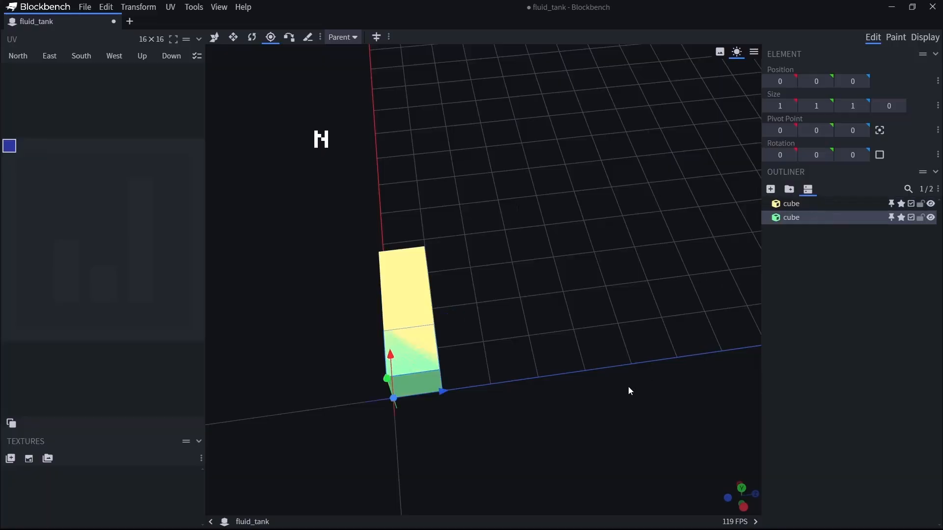
{"action": "left_click_drag", "start_coordinate": [439, 389], "coordinate": [711, 310]}
{"action": "key", "text": "ctrl+z"}
{"action": "key", "text": "v"}
{"action": "left_click_drag", "start_coordinate": [457, 354], "coordinate": [688, 326]}
{"action": "left_click_drag", "start_coordinate": [638, 352], "coordinate": [577, 324]}
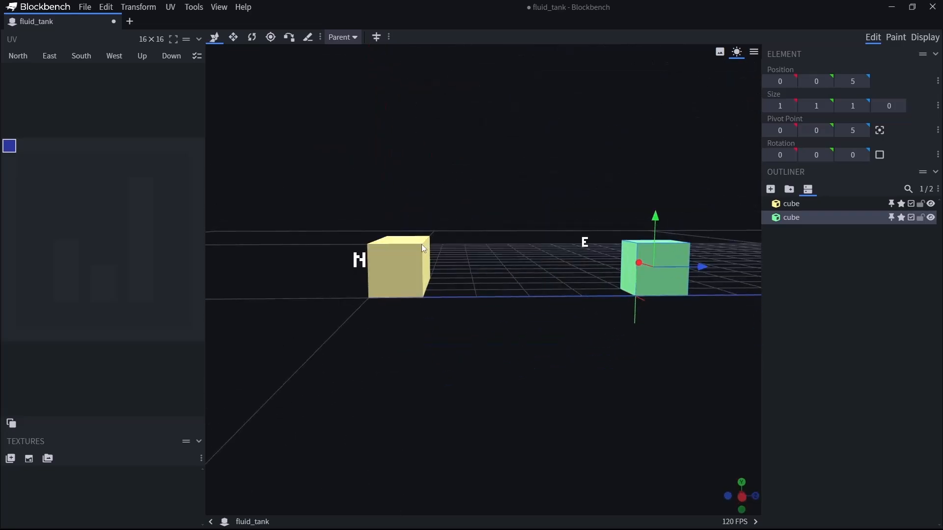
Try connecting a corner of one cube to a corner of the other with Vertex Snap, and undo the attempt.
{"action": "key", "text": "x"}
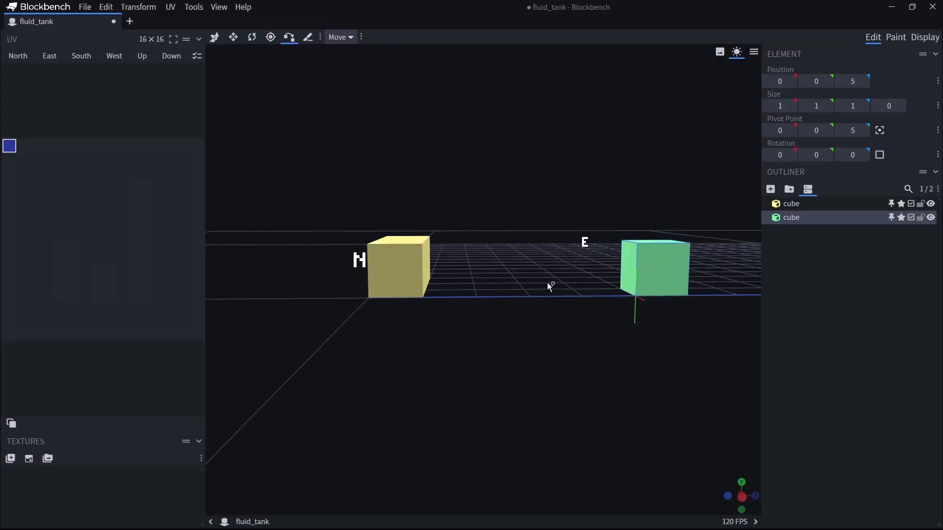
{"action": "left_click", "coordinate": [640, 303]}
{"action": "left_click_drag", "start_coordinate": [373, 263], "coordinate": [510, 301]}
{"action": "key", "text": "ctrl+z"}
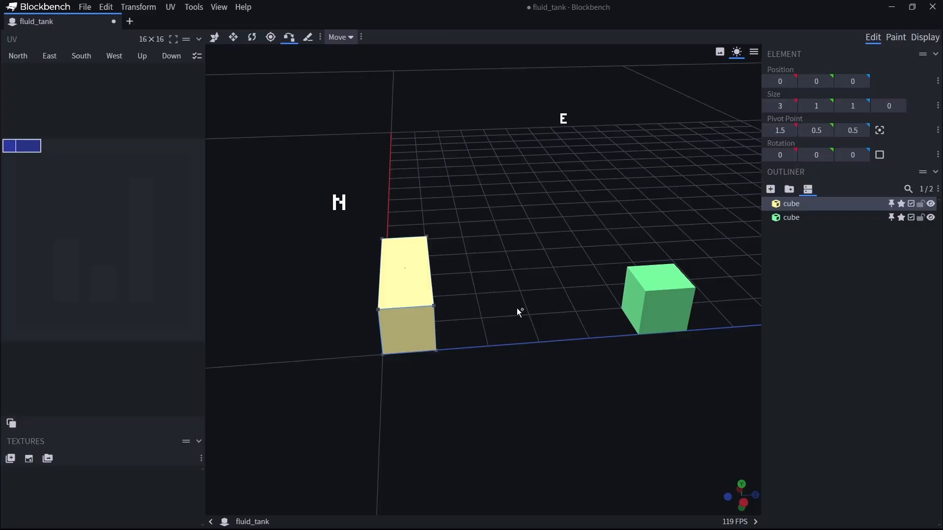
{"action": "key", "text": "v"}
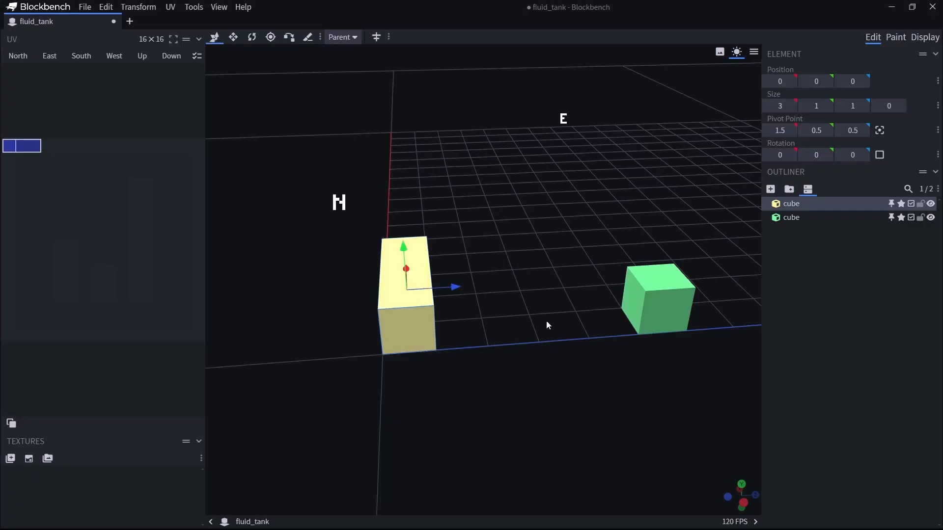
Move the green cube to position 0, 1, 1 against the yellow cube's upper corner and centre its pivot point.
{"action": "left_click", "coordinate": [658, 306]}
{"action": "left_click_drag", "start_coordinate": [664, 254], "coordinate": [575, 319]}
{"action": "left_click", "coordinate": [879, 130]}
{"action": "left_click_drag", "start_coordinate": [654, 278], "coordinate": [607, 344]}
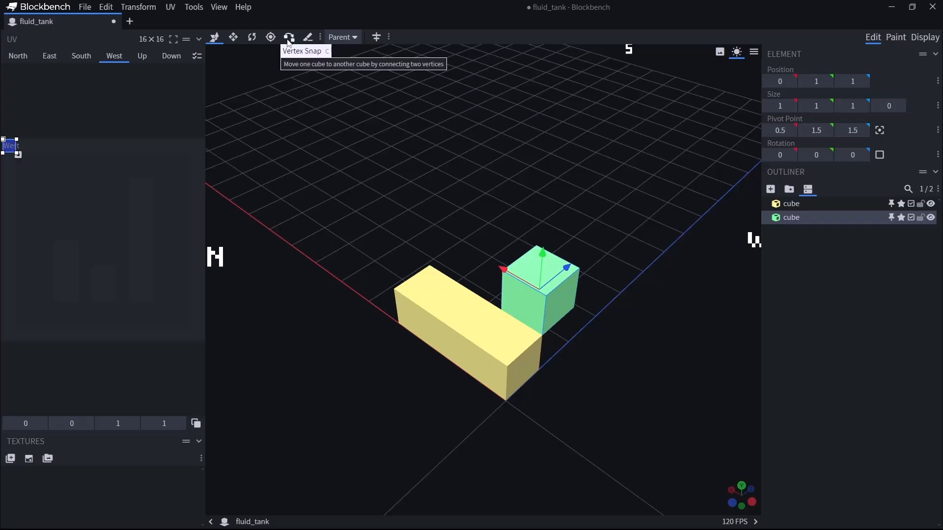
{"action": "left_click", "coordinate": [243, 7]}
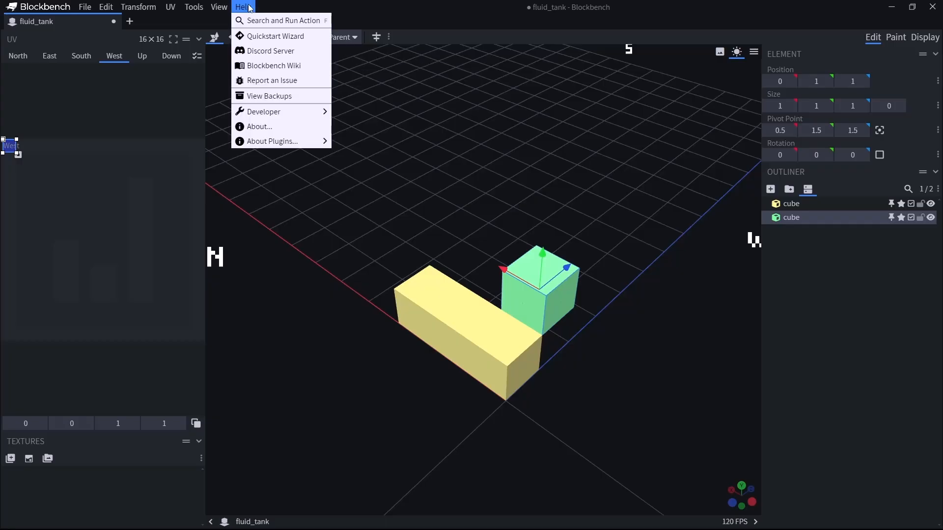
{"action": "left_click", "coordinate": [355, 209]}
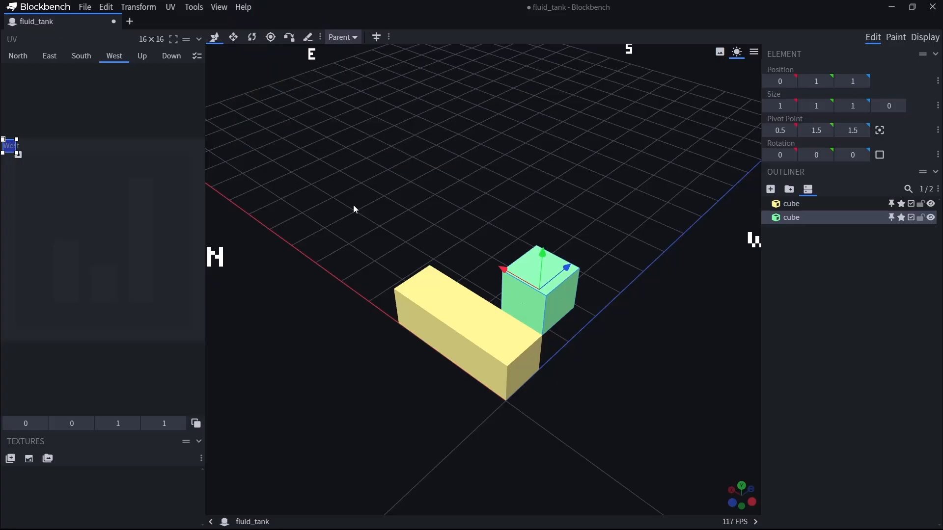
{"action": "left_click", "coordinate": [244, 8]}
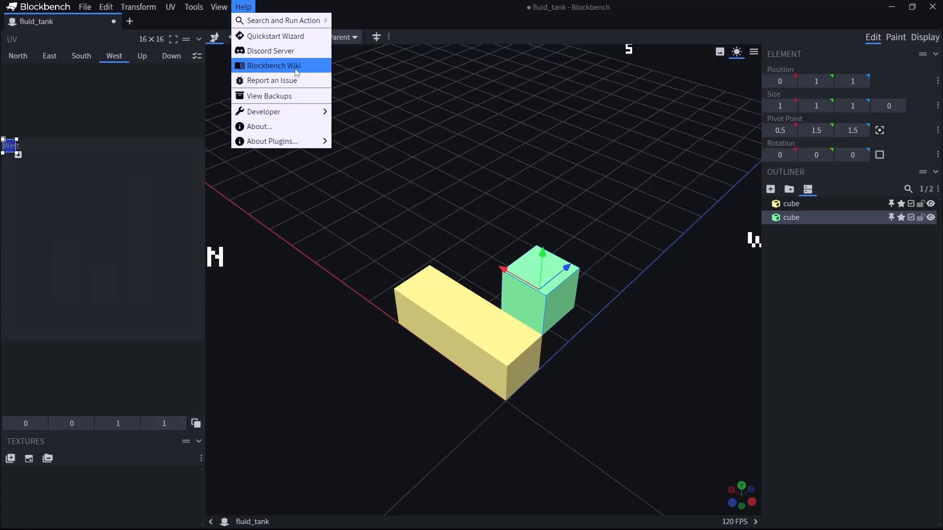
{"action": "left_click", "coordinate": [530, 191]}
Undo the green cube's pivot centring and its move against the yellow cube.
{"action": "left_click_drag", "start_coordinate": [530, 191], "coordinate": [608, 206]}
{"action": "key", "text": "ctrl+z"}
{"action": "key", "text": "ctrl+z"}
{"action": "key", "text": "ctrl+z"}
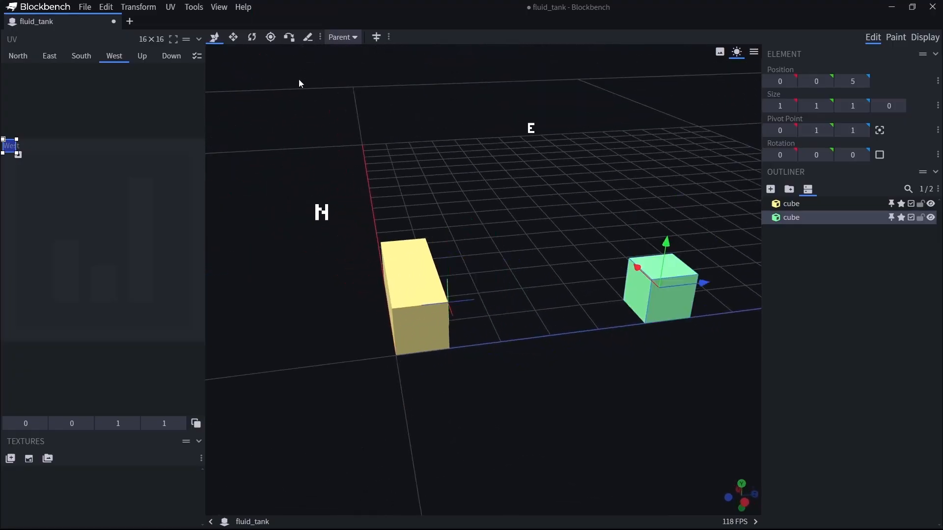
Cut the yellow cube in half across its length with the Knife tool.
{"action": "left_click", "coordinate": [308, 38]}
{"action": "left_click_drag", "start_coordinate": [343, 310], "coordinate": [545, 294]}
{"action": "left_click", "coordinate": [539, 308]}
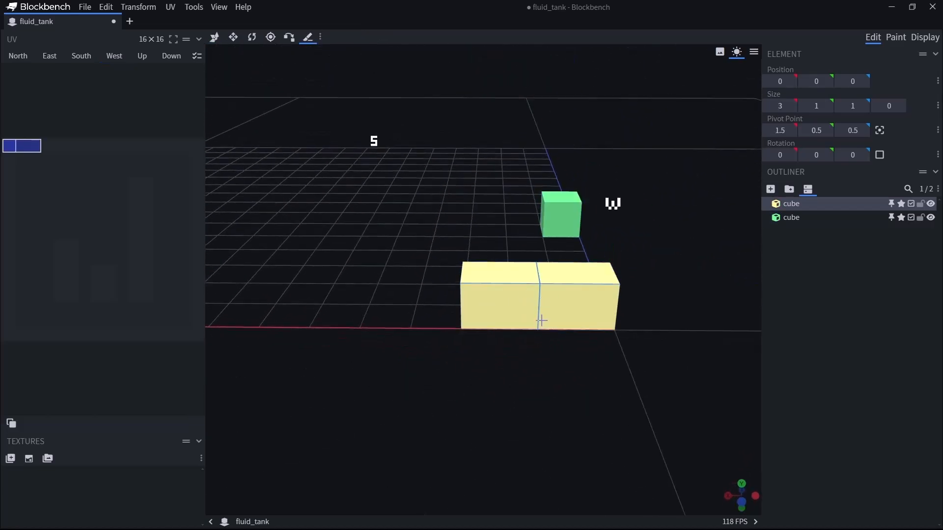
{"action": "left_click", "coordinate": [539, 293]}
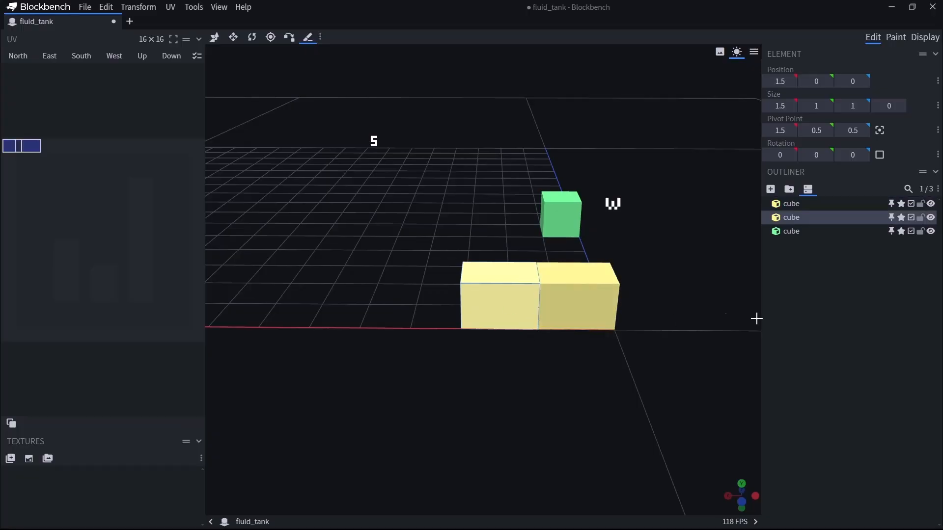
Try moving the selected half of the yellow cube along the X axis, and undo the move and the cut.
{"action": "left_click", "coordinate": [804, 293]}
{"action": "left_click", "coordinate": [801, 221]}
{"action": "key", "text": "v"}
{"action": "left_click_drag", "start_coordinate": [438, 296], "coordinate": [410, 298]}
{"action": "key", "text": "ctrl+z"}
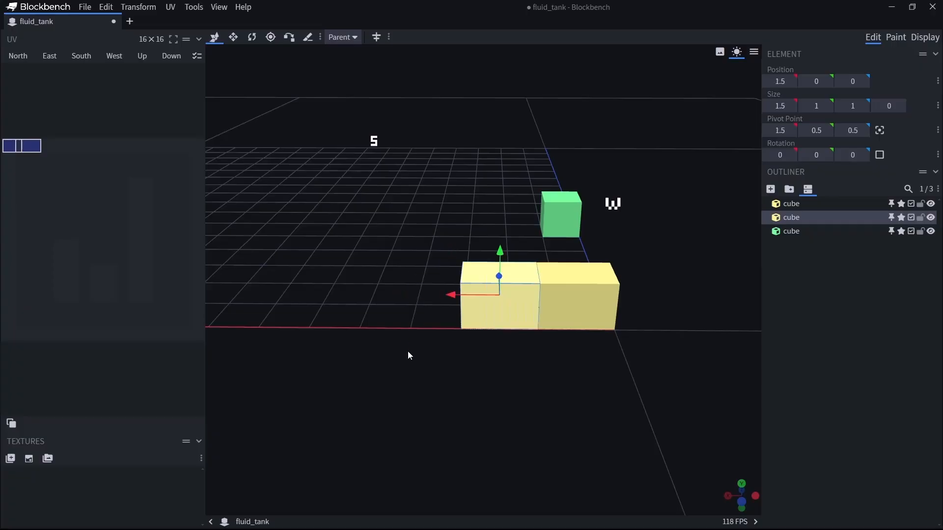
{"action": "key", "text": "ctrl+z"}
{"action": "left_click_drag", "start_coordinate": [420, 358], "coordinate": [361, 386]}
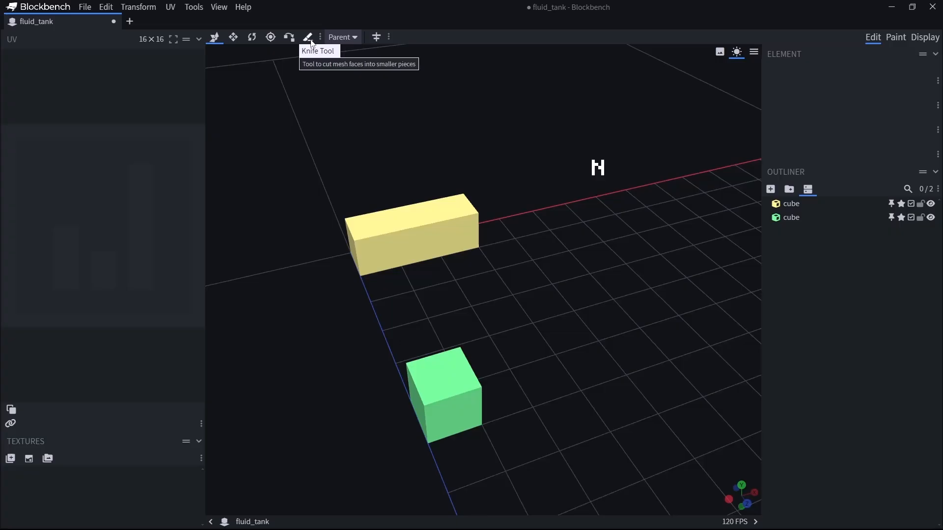
{"action": "left_click", "coordinate": [360, 41]}
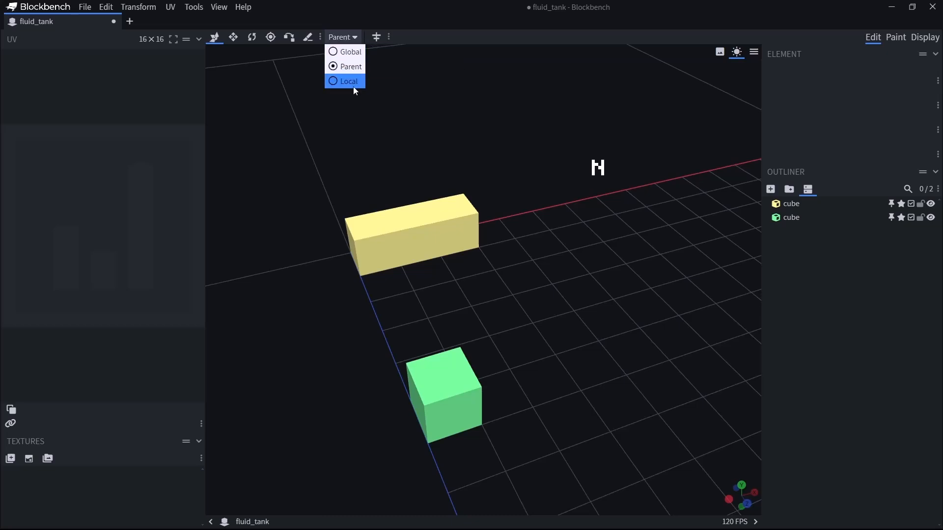
{"action": "left_click", "coordinate": [459, 129]}
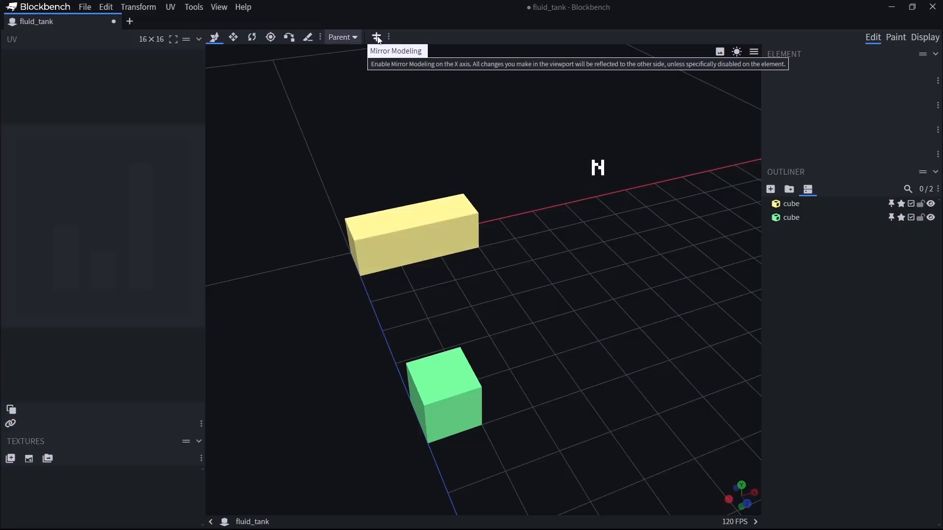
{"action": "left_click_drag", "start_coordinate": [468, 319], "coordinate": [559, 349]}
{"action": "scroll", "coordinate": [579, 312], "scroll_direction": "down", "scroll_amount": 8}
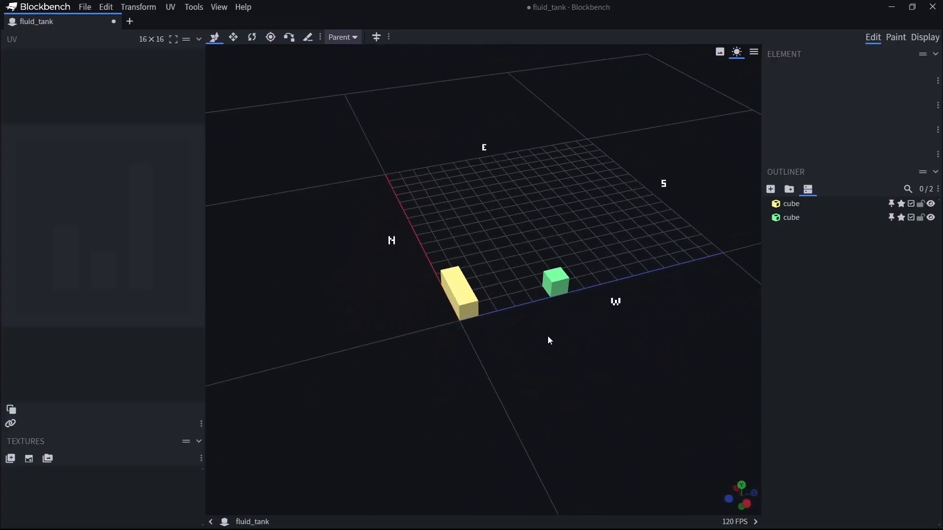
{"action": "left_click", "coordinate": [377, 39]}
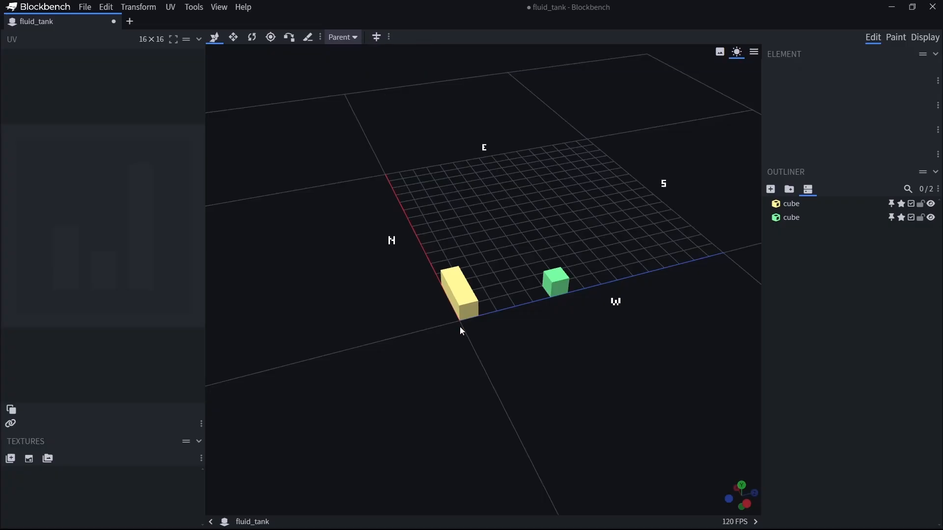
{"action": "left_click_drag", "start_coordinate": [479, 339], "coordinate": [434, 368]}
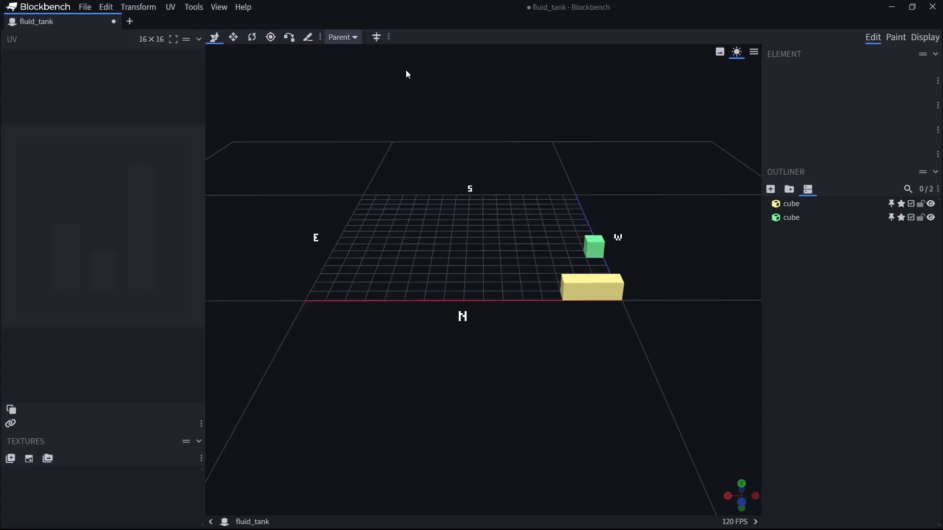
{"action": "left_click_drag", "start_coordinate": [725, 338], "coordinate": [759, 275]}
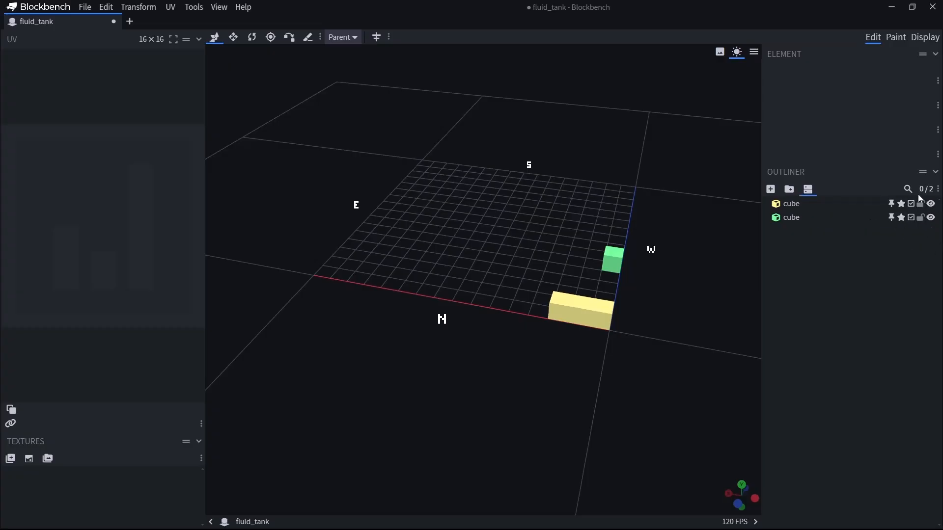
Toggle the outliner's extra options off and back on.
{"action": "left_click", "coordinate": [808, 190]}
{"action": "left_click", "coordinate": [810, 190]}
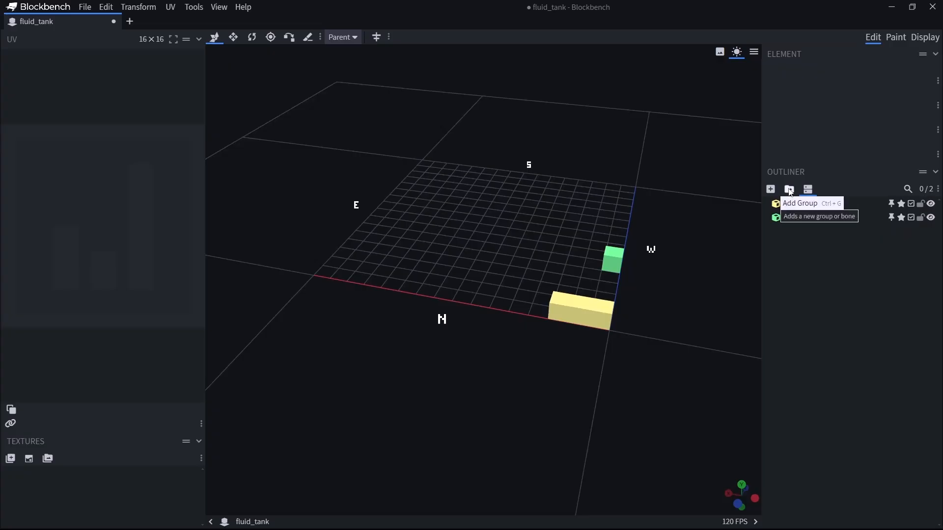
Select both cubes in the outliner, try moving them together along the X axis, and undo the move.
{"action": "left_click", "coordinate": [791, 207]}
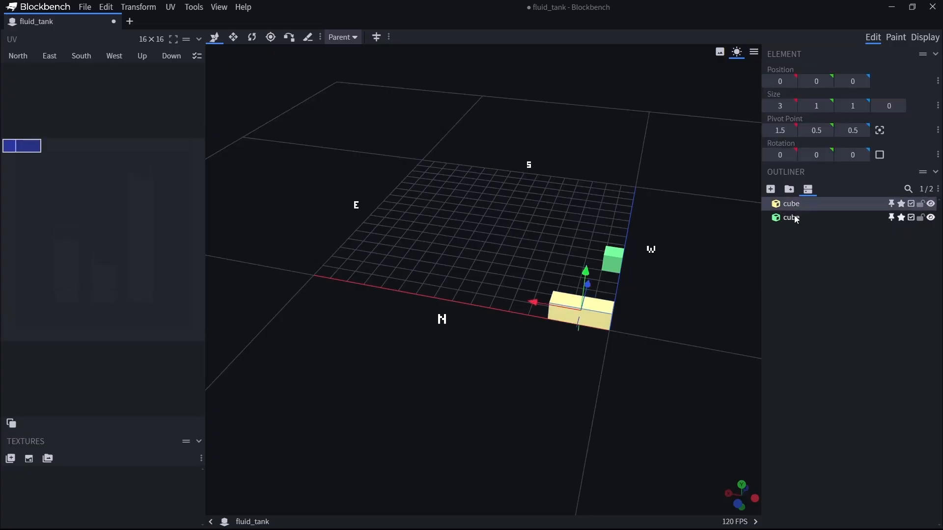
{"action": "left_click", "coordinate": [791, 218], "text": "shift"}
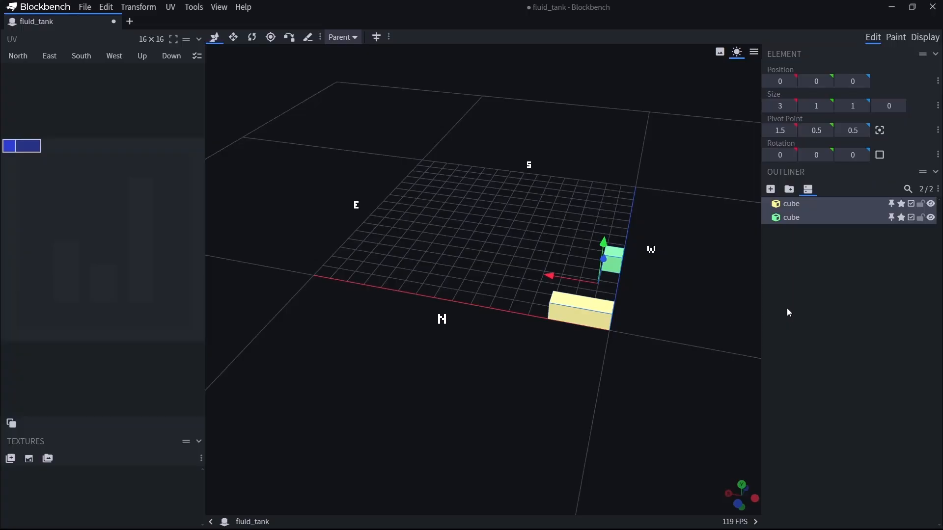
{"action": "left_click_drag", "start_coordinate": [550, 277], "coordinate": [505, 205]}
{"action": "key", "text": "ctrl+z"}
{"action": "key", "text": "ctrl+z"}
{"action": "key", "text": "ctrl+z"}
{"action": "key", "text": "ctrl+z"}
{"action": "key", "text": "ctrl+z"}
{"action": "left_click", "coordinate": [844, 306]}
Hide both cubes together from the outliner and show them again.
{"action": "left_click", "coordinate": [794, 204]}
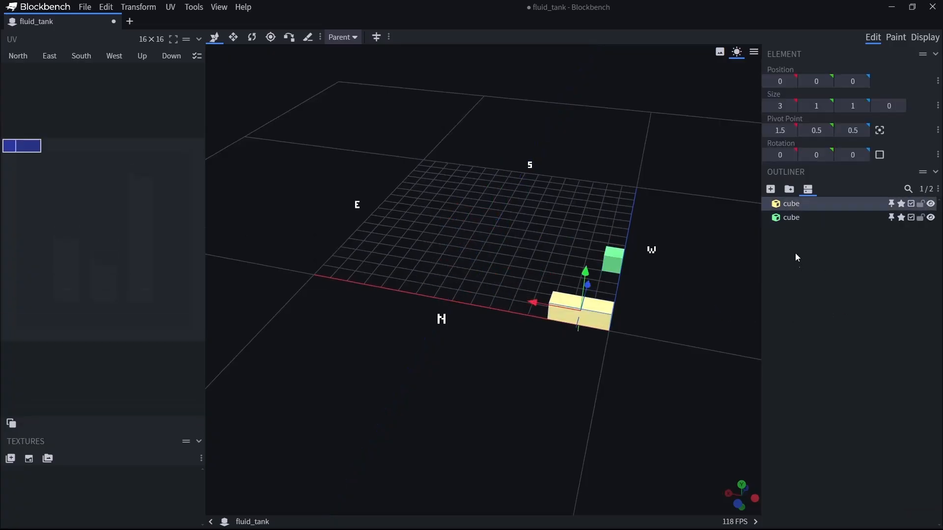
{"action": "left_click", "coordinate": [794, 218], "text": "shift"}
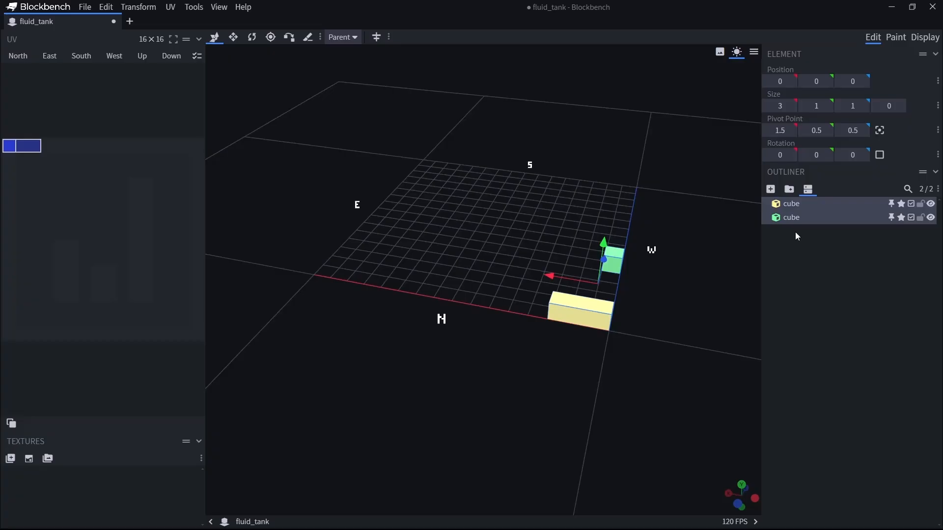
{"action": "left_click", "coordinate": [931, 204]}
{"action": "left_click", "coordinate": [931, 204]}
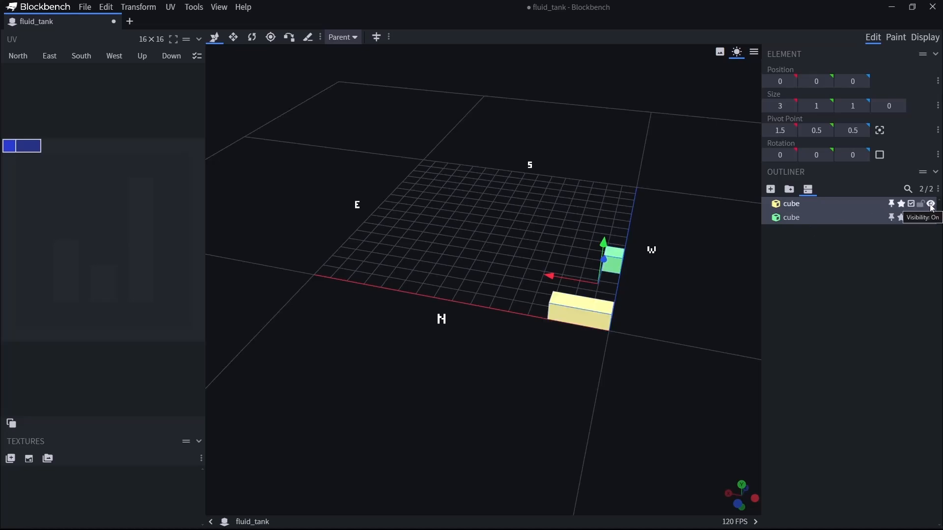
{"action": "left_click", "coordinate": [840, 282]}
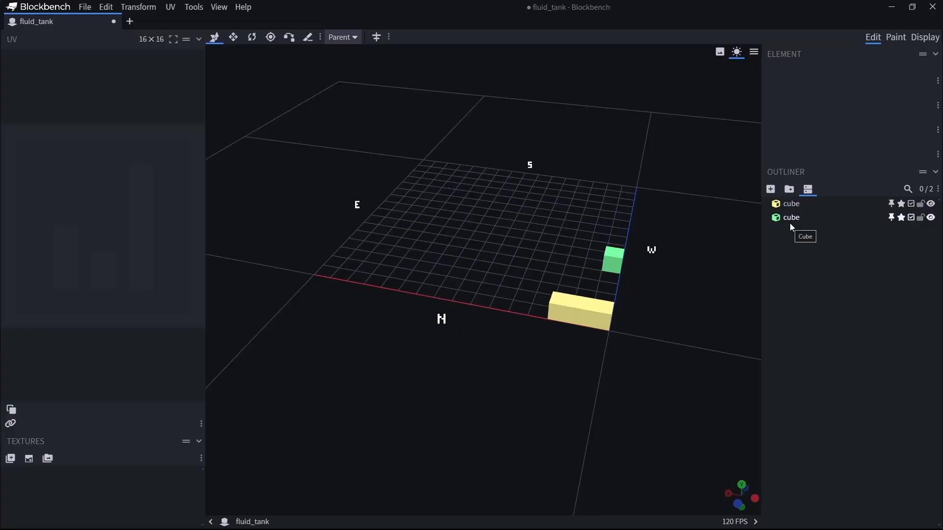
Put both cubes into a new group and undo the grouping.
{"action": "left_click", "coordinate": [792, 218]}
{"action": "key", "text": "ctrl+a"}
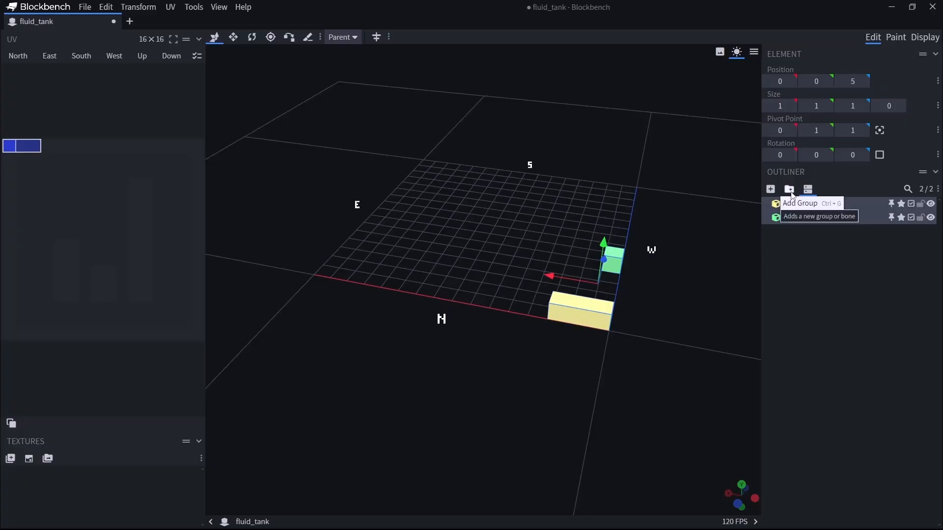
{"action": "left_click", "coordinate": [791, 194]}
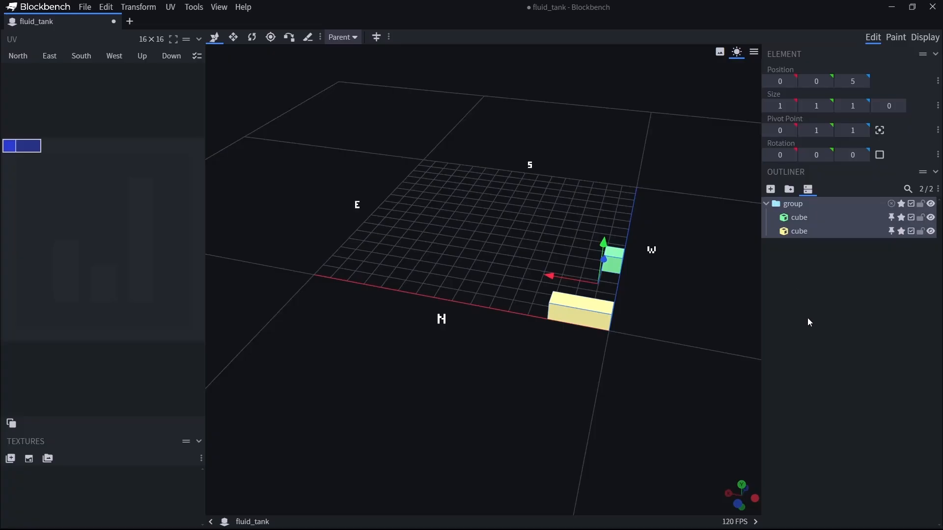
{"action": "key", "text": "ctrl+z"}
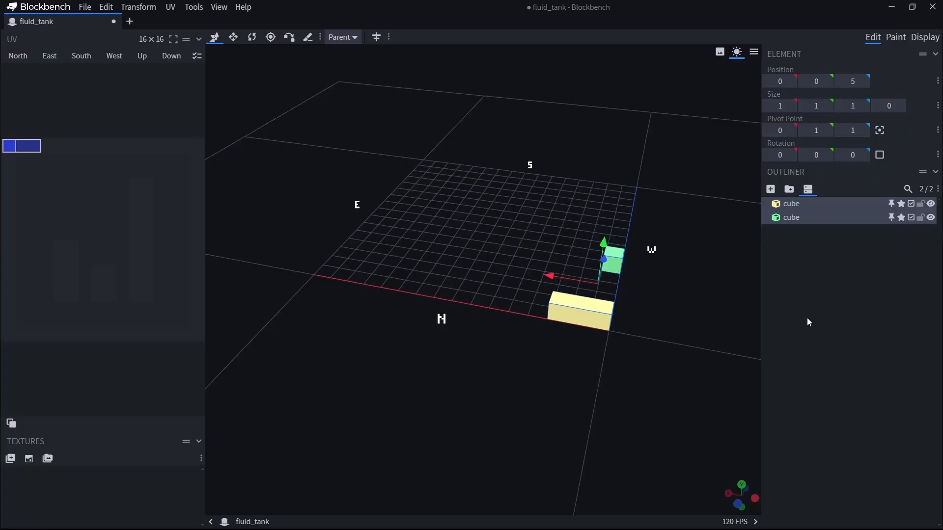
Add an empty group with no cubes selected, and delete it.
{"action": "left_click", "coordinate": [809, 320]}
{"action": "left_click", "coordinate": [790, 189]}
{"action": "left_click_drag", "start_coordinate": [793, 231], "coordinate": [789, 201]}
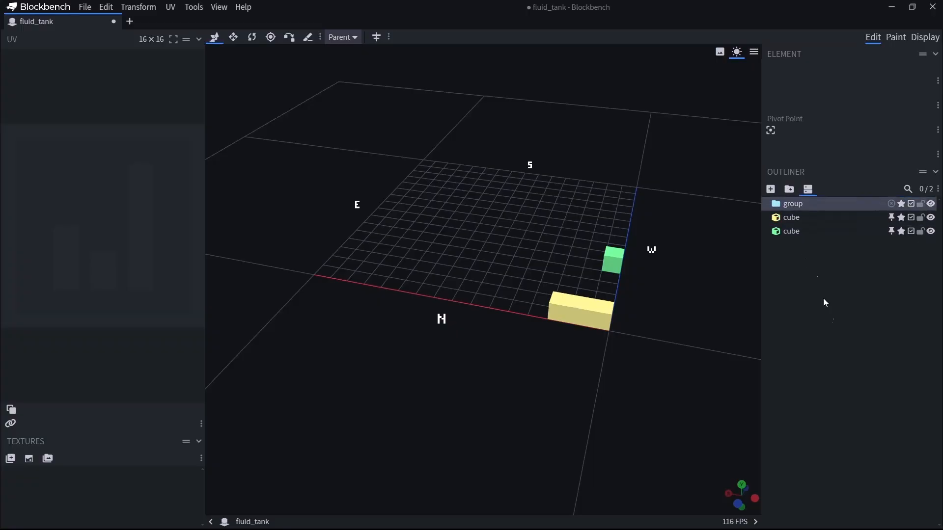
{"action": "left_click", "coordinate": [827, 316]}
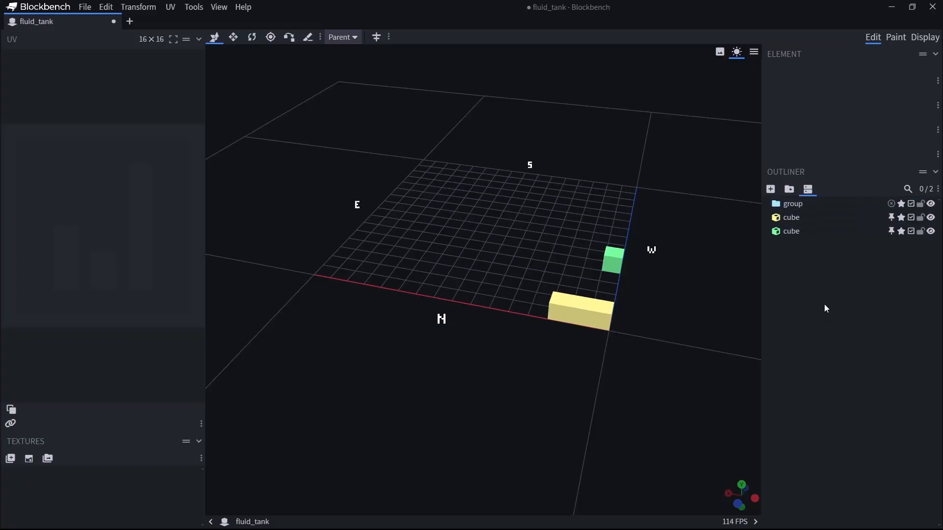
{"action": "left_click", "coordinate": [792, 205]}
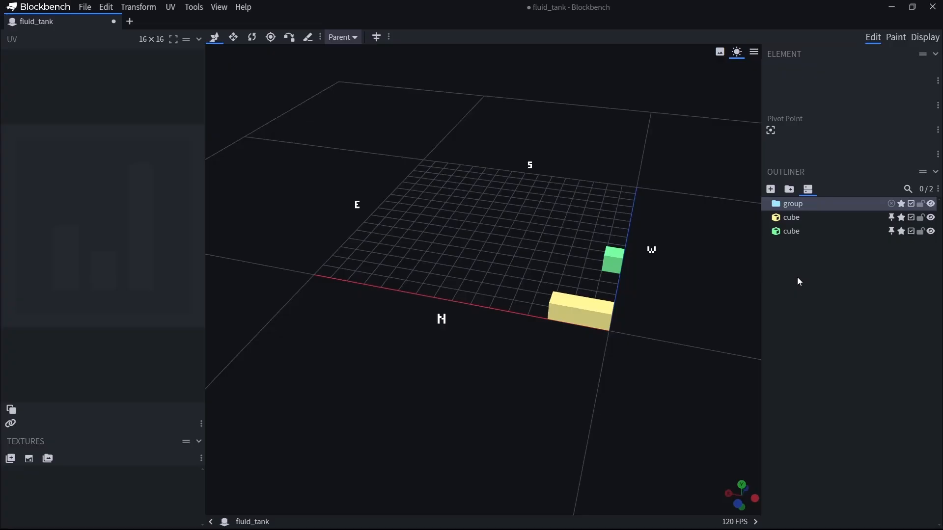
{"action": "key", "text": "Delete"}
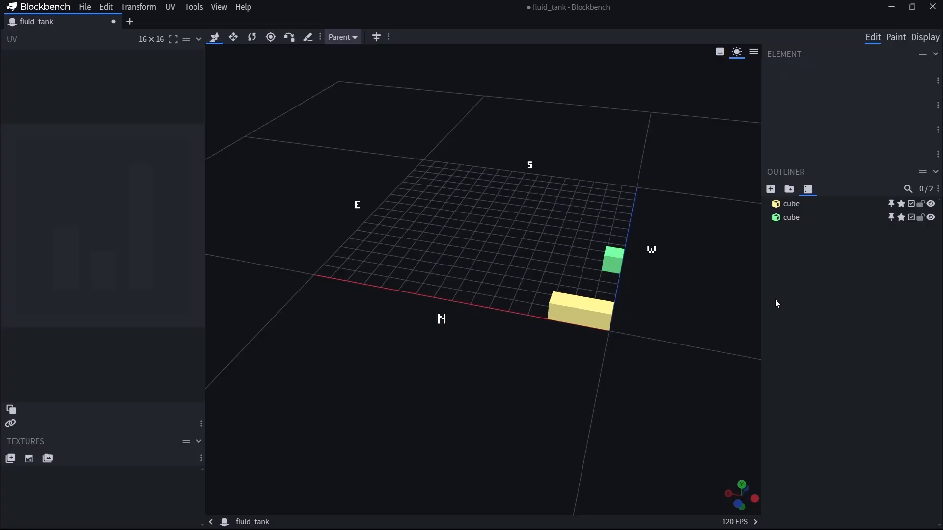
Place the yellow and green cubes in a new group.
{"action": "left_click", "coordinate": [791, 204]}
{"action": "left_click", "coordinate": [792, 217], "text": "shift"}
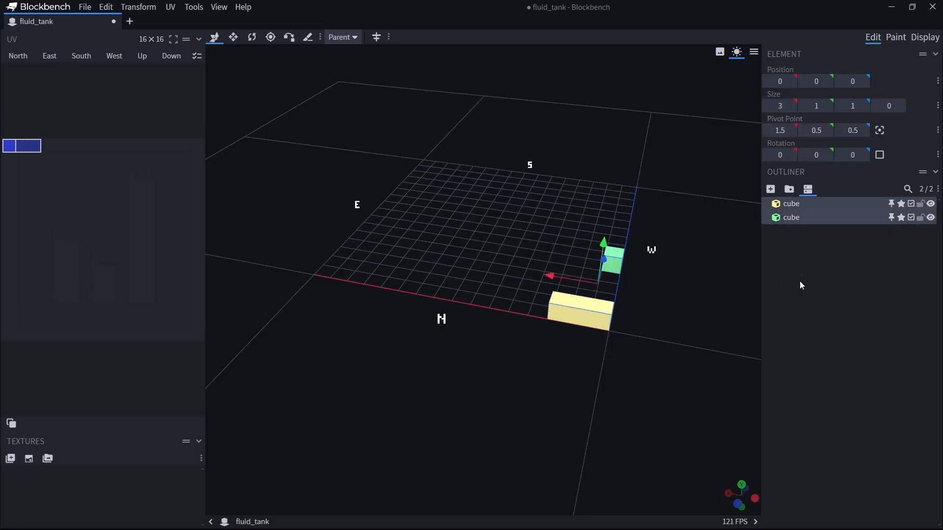
{"action": "left_click", "coordinate": [789, 189]}
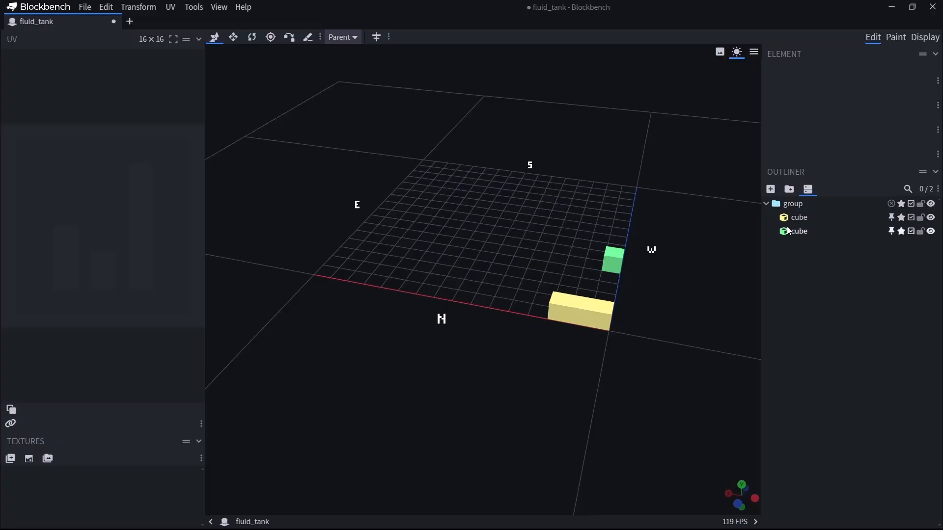
Collapse and expand the group in the outliner, and check that each cube inside can be selected.
{"action": "left_click", "coordinate": [766, 204]}
{"action": "left_click", "coordinate": [767, 204]}
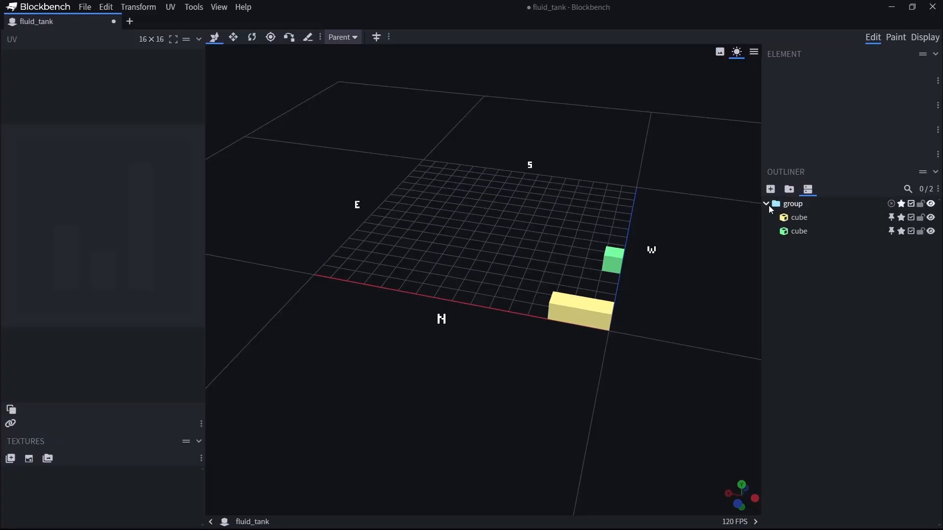
{"action": "left_click", "coordinate": [767, 204]}
{"action": "left_click", "coordinate": [767, 204]}
{"action": "left_click", "coordinate": [800, 219]}
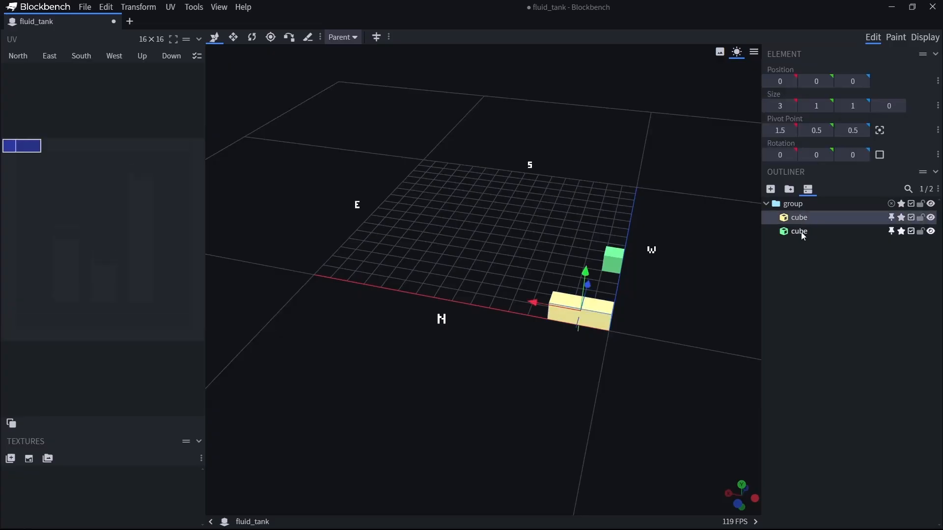
{"action": "left_click", "coordinate": [800, 232]}
{"action": "left_click", "coordinate": [799, 291]}
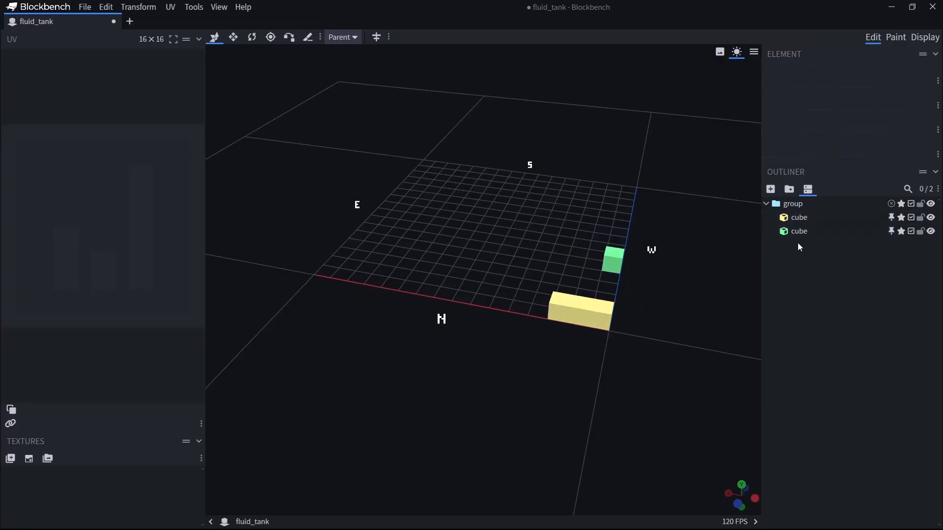
Try moving the whole group along the X axis, and undo the move.
{"action": "key", "text": "ctrl+a"}
{"action": "left_click_drag", "start_coordinate": [712, 324], "coordinate": [622, 358]}
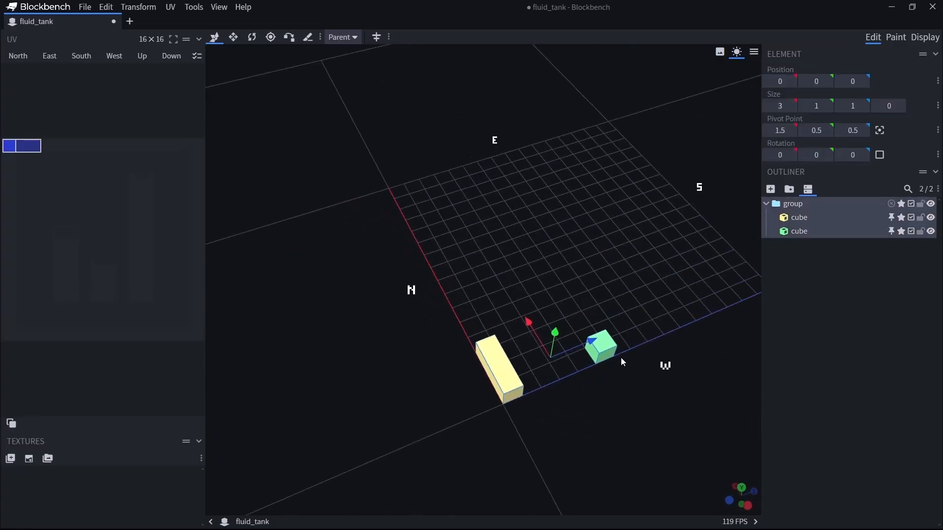
{"action": "left_click_drag", "start_coordinate": [534, 324], "coordinate": [603, 213]}
{"action": "key", "text": "ctrl+z"}
{"action": "key", "text": "ctrl+z"}
{"action": "left_click", "coordinate": [863, 324]}
Select the group, and toggle its visibility repeatedly, leaving it visible.
{"action": "left_click", "coordinate": [793, 204]}
{"action": "left_click", "coordinate": [856, 271]}
{"action": "left_click", "coordinate": [931, 204]}
{"action": "left_click", "coordinate": [931, 204]}
{"action": "left_click", "coordinate": [931, 204]}
{"action": "left_click", "coordinate": [931, 204]}
{"action": "left_click", "coordinate": [931, 203]}
{"action": "left_click", "coordinate": [931, 204]}
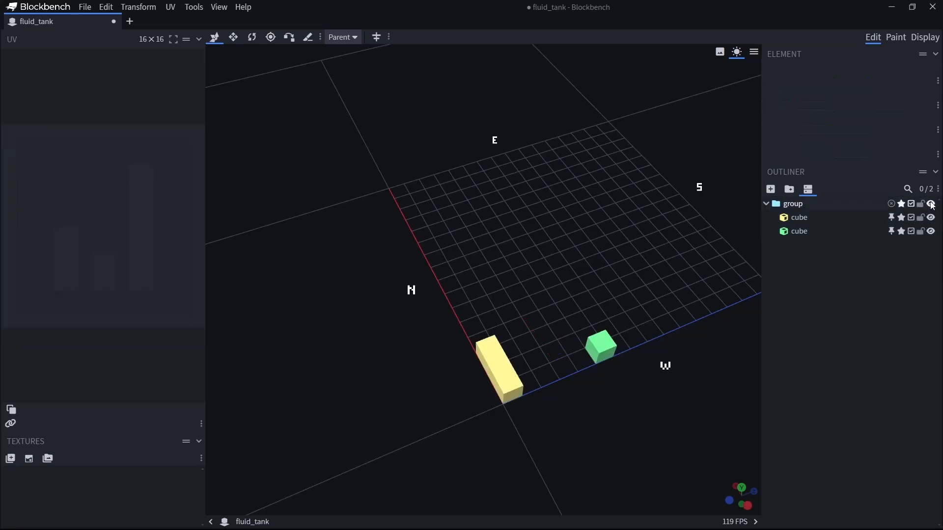
Collapse and select the group, and try out the Rotate and Resize tools on it.
{"action": "left_click", "coordinate": [767, 204]}
{"action": "left_click", "coordinate": [791, 204]}
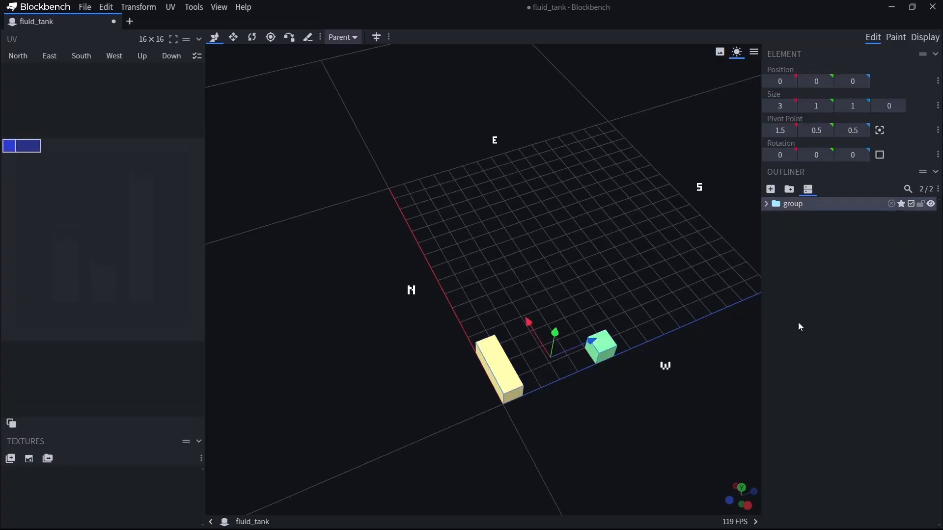
{"action": "key", "text": "r"}
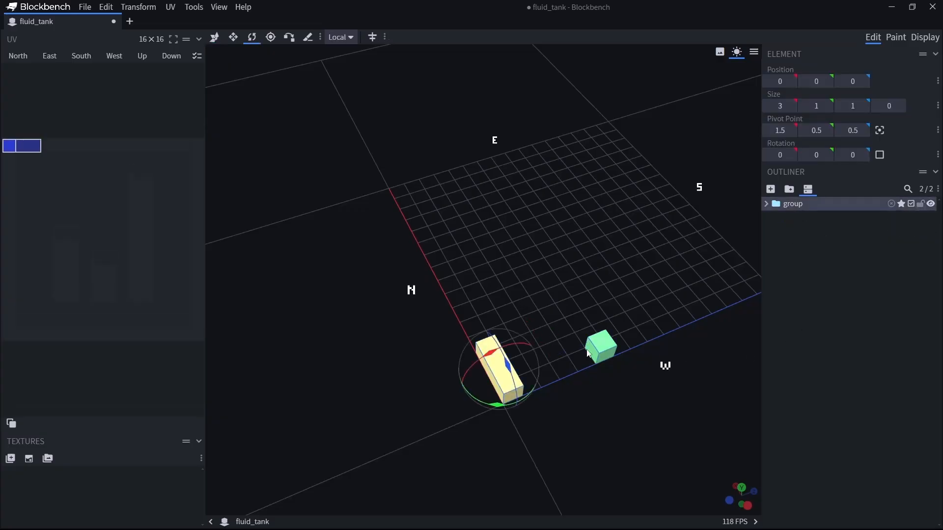
{"action": "key", "text": "s"}
{"action": "mouse_move", "coordinate": [599, 340]}
{"action": "left_mouse_down"}
{"action": "mouse_move", "coordinate": [667, 320]}
{"action": "mouse_move", "coordinate": [600, 344]}
{"action": "left_mouse_up"}
{"action": "mouse_move", "coordinate": [525, 316]}
{"action": "left_mouse_down"}
{"action": "mouse_move", "coordinate": [441, 172]}
{"action": "mouse_move", "coordinate": [517, 325]}
{"action": "mouse_move", "coordinate": [498, 249]}
{"action": "mouse_move", "coordinate": [529, 325]}
{"action": "left_mouse_up"}
{"action": "mouse_move", "coordinate": [593, 340]}
{"action": "left_mouse_down"}
{"action": "mouse_move", "coordinate": [627, 331]}
{"action": "mouse_move", "coordinate": [592, 342]}
{"action": "left_mouse_up"}
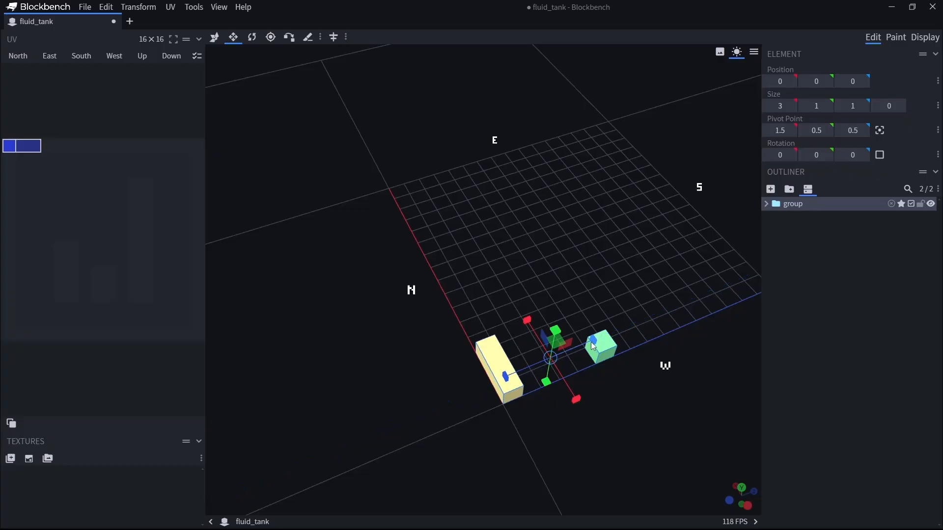
Expand the group and toggle its visibility off and back on.
{"action": "left_click", "coordinate": [791, 206]}
{"action": "left_click", "coordinate": [767, 204]}
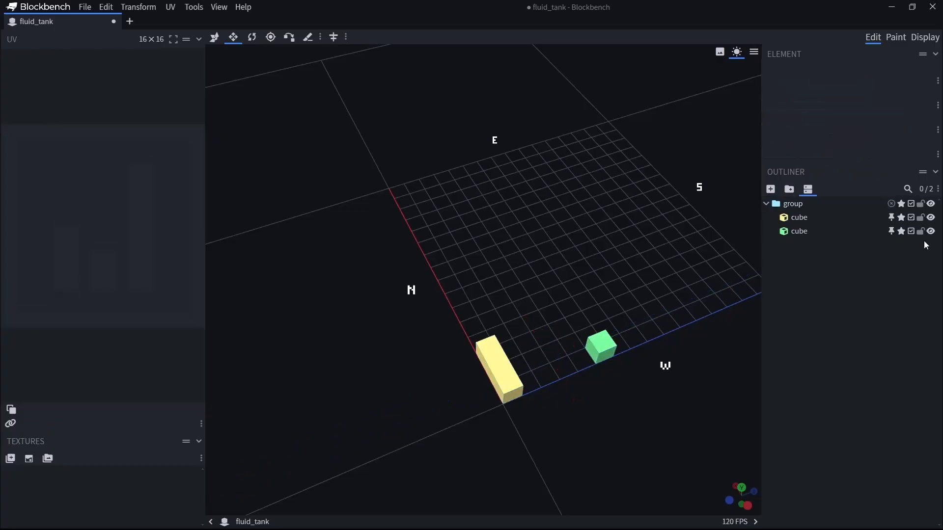
{"action": "left_click", "coordinate": [930, 204]}
{"action": "left_click", "coordinate": [931, 205]}
Lock the group and try selecting the green and yellow cubes in the viewport.
{"action": "left_click", "coordinate": [920, 204]}
{"action": "left_click_drag", "start_coordinate": [667, 298], "coordinate": [666, 297]}
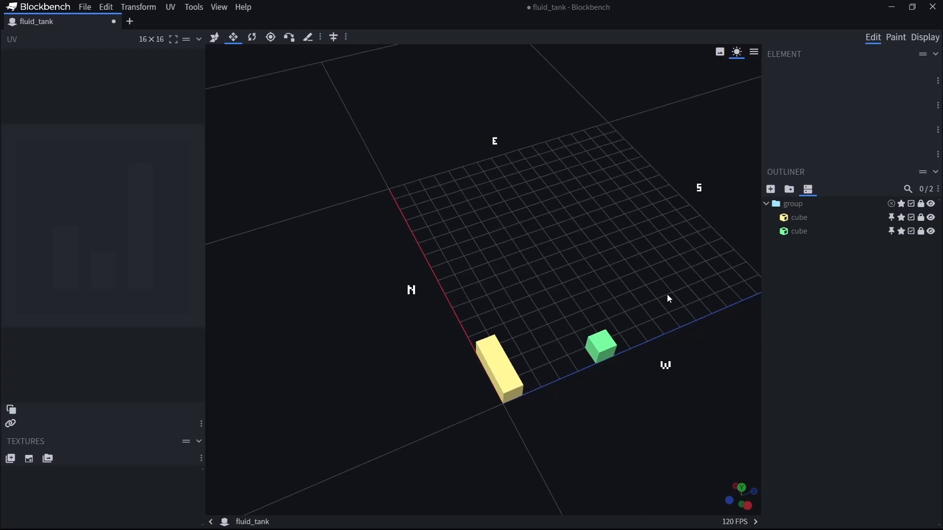
{"action": "left_click", "coordinate": [610, 346]}
{"action": "left_click", "coordinate": [605, 350]}
{"action": "left_click", "coordinate": [511, 380]}
{"action": "left_click", "coordinate": [493, 378]}
{"action": "left_click", "coordinate": [605, 352]}
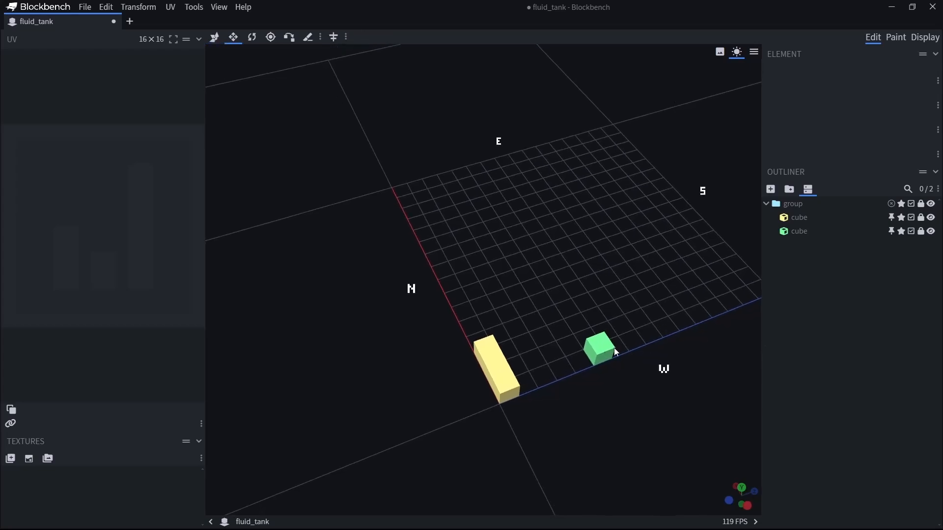
Unlock the group and select the green and yellow cubes in the viewport.
{"action": "left_click", "coordinate": [919, 205]}
{"action": "left_click", "coordinate": [592, 353]}
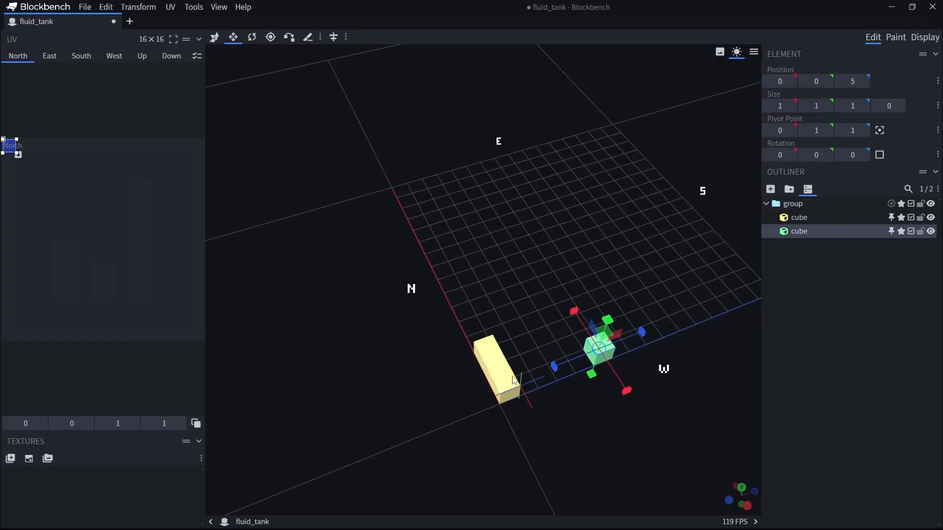
{"action": "left_click", "coordinate": [505, 376]}
Lock the group again and view the cubes from different angles.
{"action": "left_click", "coordinate": [920, 203]}
{"action": "left_click_drag", "start_coordinate": [603, 416], "coordinate": [523, 334]}
{"action": "left_click_drag", "start_coordinate": [455, 266], "coordinate": [403, 326]}
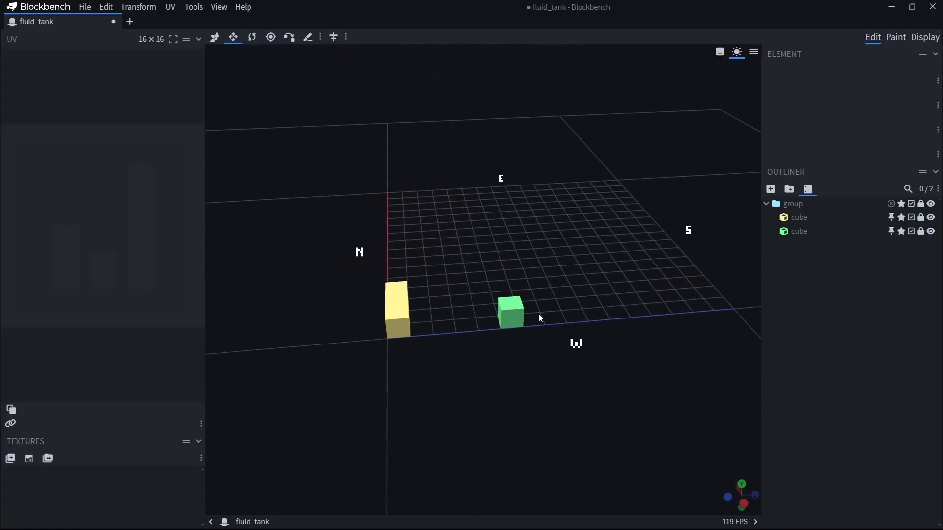
{"action": "left_click_drag", "start_coordinate": [480, 354], "coordinate": [422, 420]}
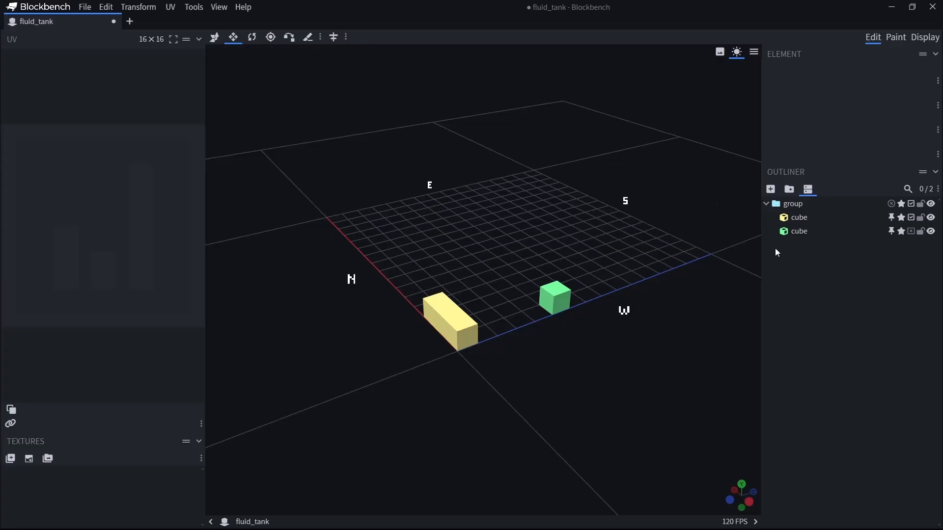
Turn the green cube's export back on, and toggle the shading of the cubes, the group and the viewport, leaving it on.
{"action": "left_click", "coordinate": [912, 232]}
{"action": "left_click", "coordinate": [902, 232]}
{"action": "left_click", "coordinate": [902, 218]}
{"action": "left_click", "coordinate": [902, 204]}
{"action": "left_click", "coordinate": [902, 205]}
{"action": "left_click", "coordinate": [737, 53]}
{"action": "left_click", "coordinate": [737, 54]}
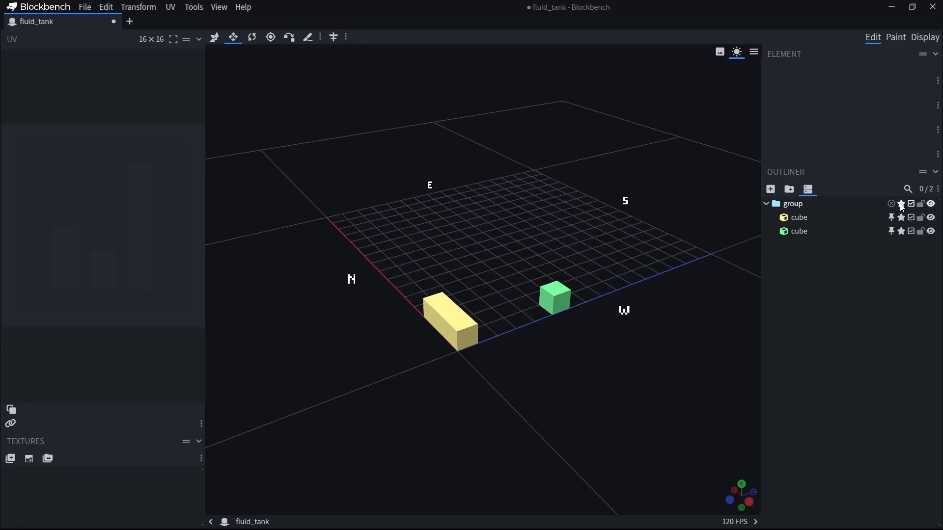
Cycle the green cube's Auto UV setting through its modes and back to On.
{"action": "left_click", "coordinate": [892, 233]}
{"action": "left_click", "coordinate": [892, 232]}
{"action": "left_click", "coordinate": [892, 232]}
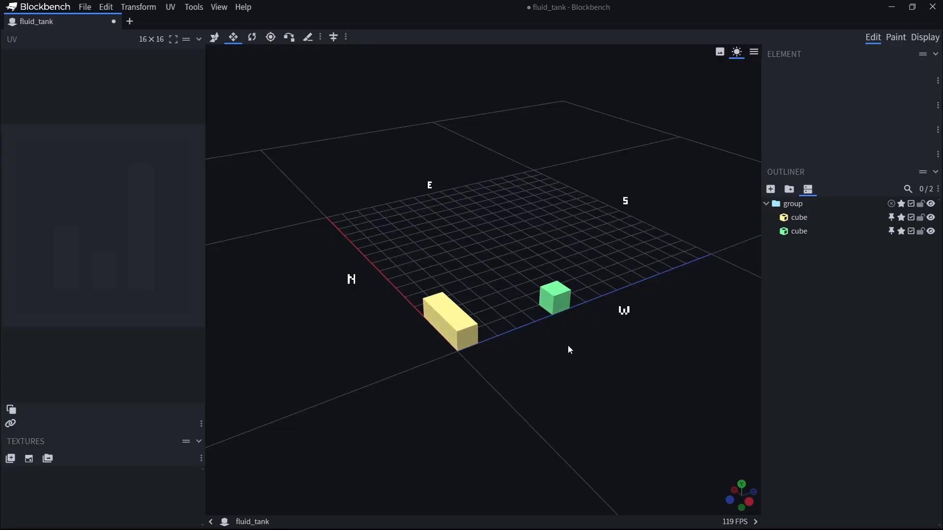
Collapse the outliner.
{"action": "left_click_drag", "start_coordinate": [571, 357], "coordinate": [712, 345]}
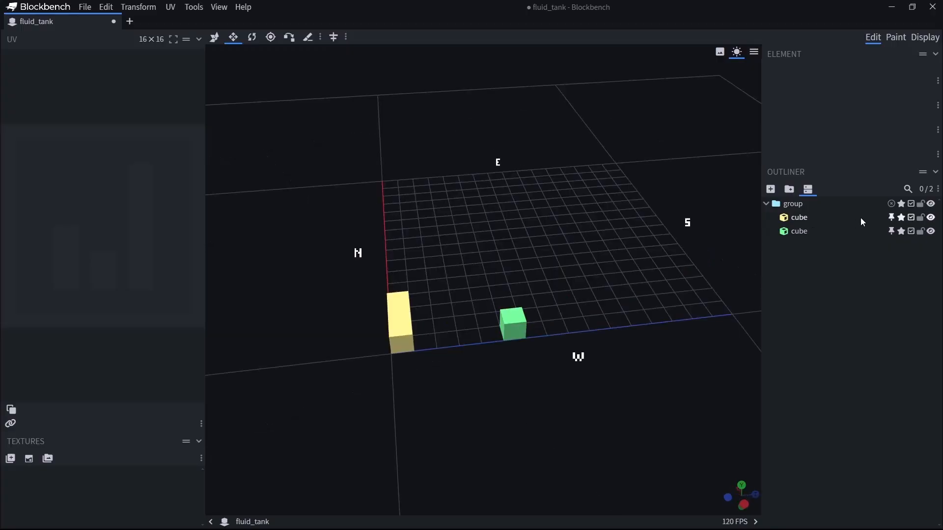
{"action": "left_click", "coordinate": [935, 172]}
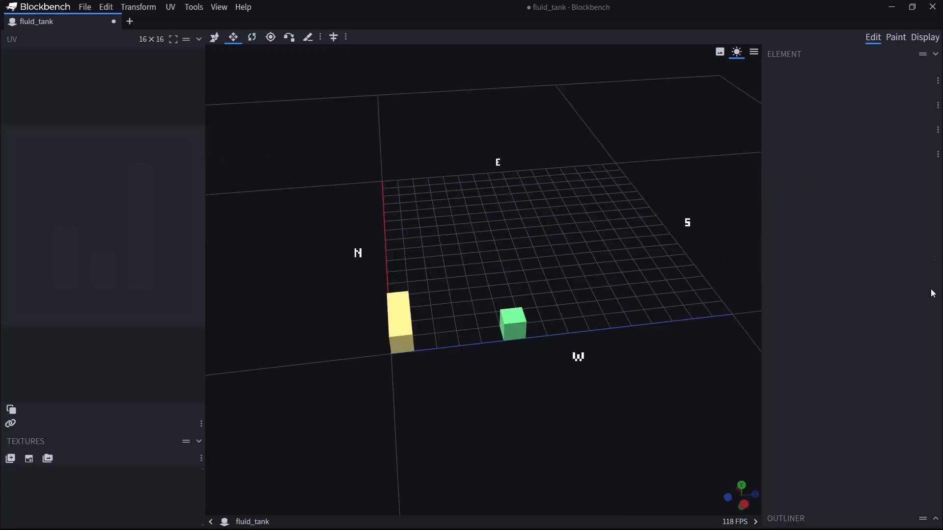
Expand the outliner and move the green cube along Z to position 0, overlapping the end of the yellow cube.
{"action": "left_click", "coordinate": [922, 172]}
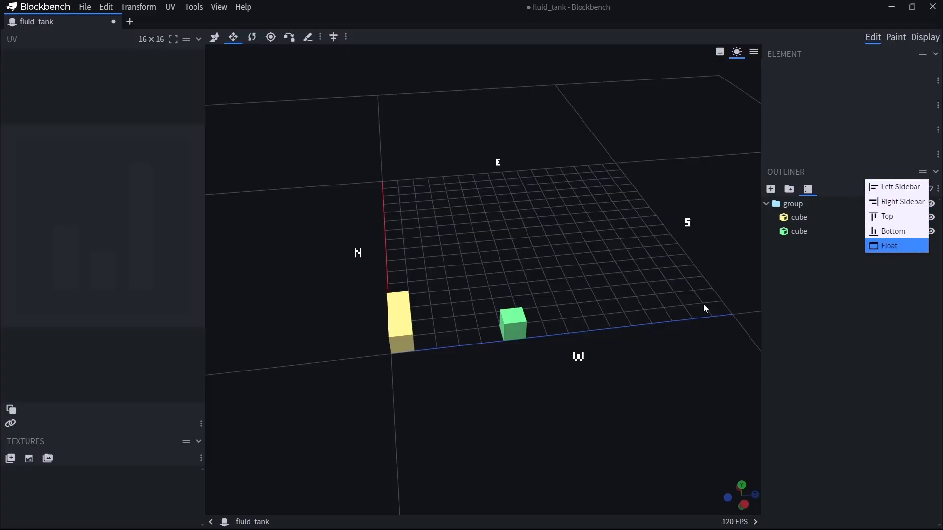
{"action": "left_click_drag", "start_coordinate": [721, 261], "coordinate": [544, 423]}
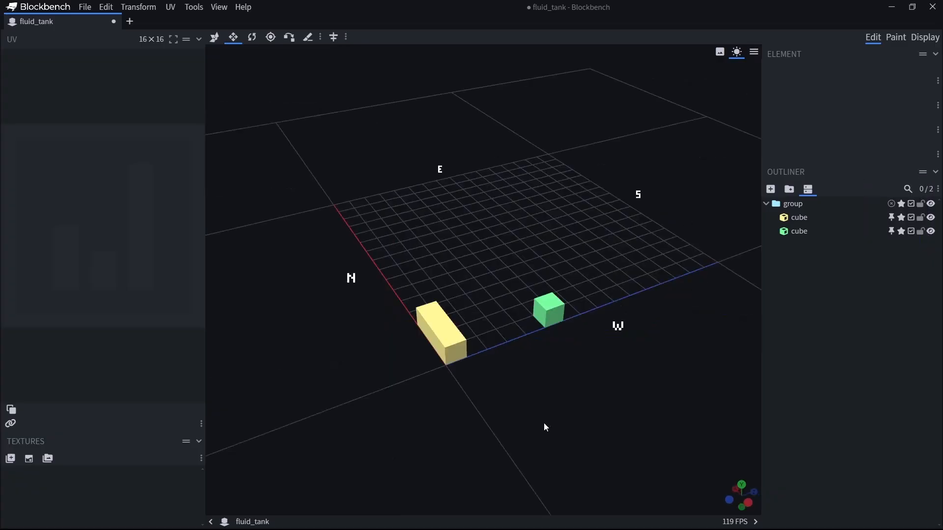
{"action": "left_click", "coordinate": [563, 309]}
{"action": "key", "text": "v"}
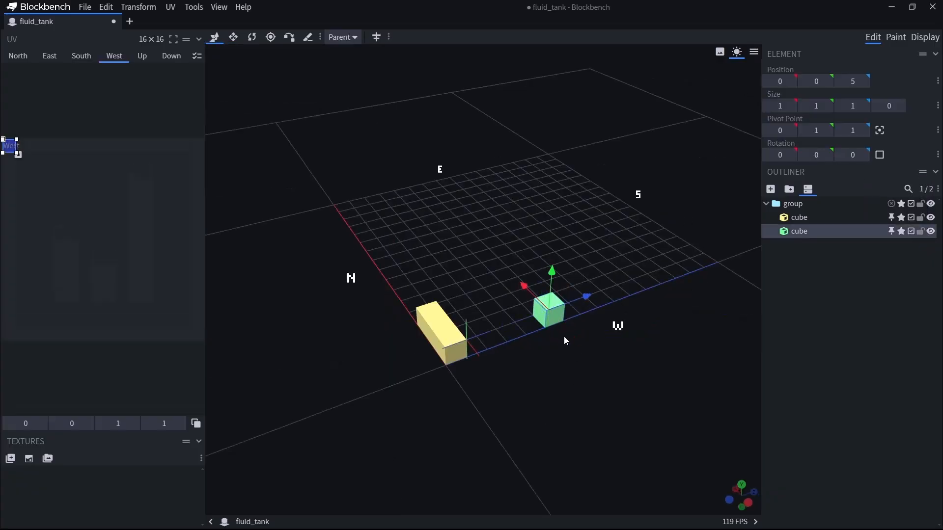
{"action": "scroll", "coordinate": [534, 422], "scroll_direction": "up", "scroll_amount": 2}
{"action": "left_click_drag", "start_coordinate": [535, 426], "coordinate": [580, 344]}
{"action": "left_click_drag", "start_coordinate": [632, 295], "coordinate": [468, 343]}
{"action": "left_click_drag", "start_coordinate": [465, 408], "coordinate": [523, 405]}
{"action": "right_click_drag", "start_coordinate": [714, 396], "coordinate": [589, 398]}
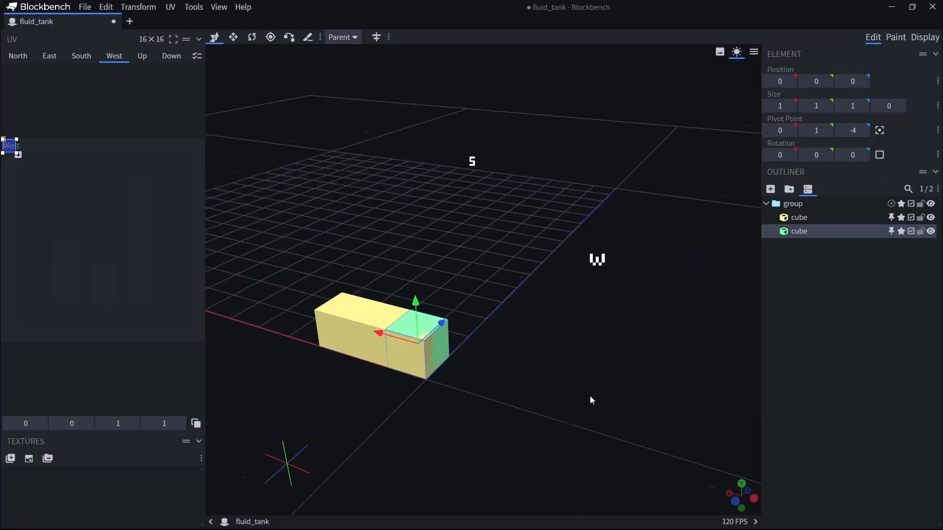
Examine the overlapping faces of the green and yellow cubes from several angles.
{"action": "scroll", "coordinate": [575, 416], "scroll_direction": "up", "scroll_amount": 5}
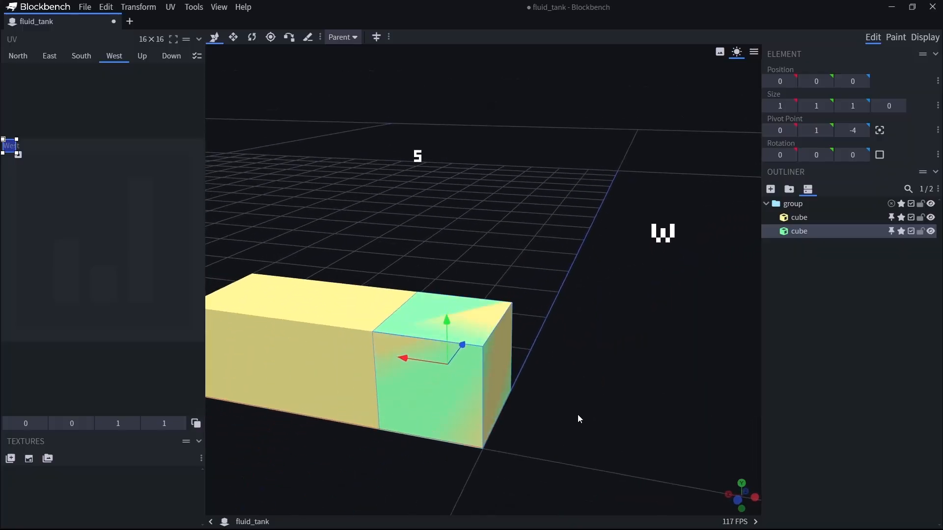
{"action": "left_click_drag", "start_coordinate": [578, 415], "coordinate": [544, 385]}
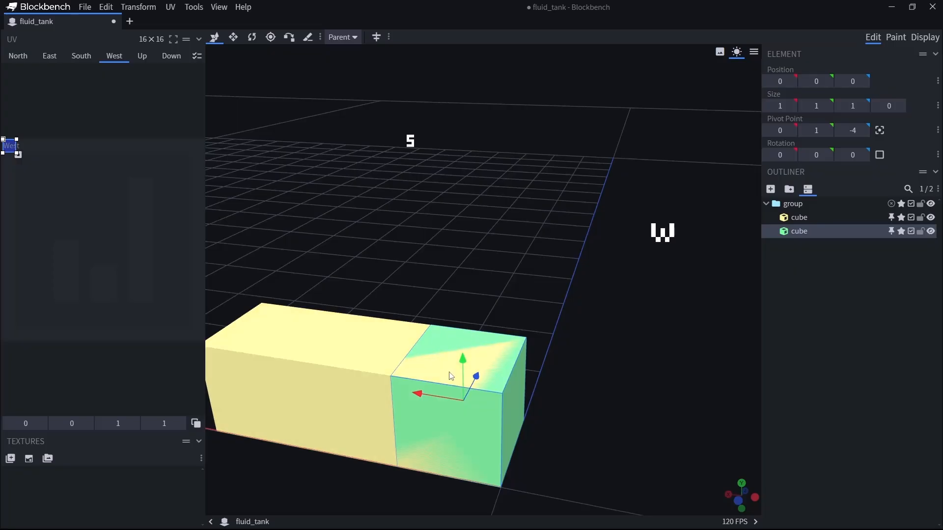
{"action": "mouse_move", "coordinate": [660, 418]}
{"action": "left_mouse_down"}
{"action": "mouse_move", "coordinate": [647, 418]}
{"action": "mouse_move", "coordinate": [664, 416]}
{"action": "left_mouse_up"}
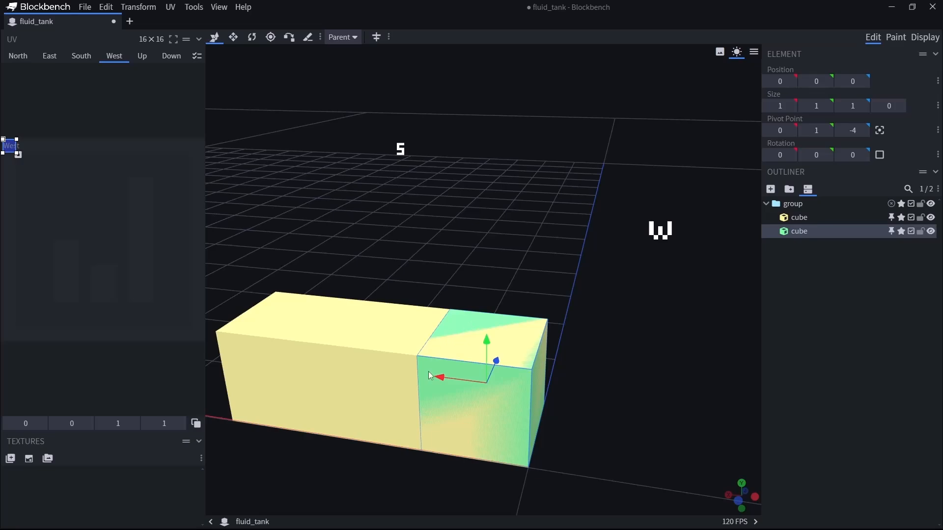
{"action": "mouse_move", "coordinate": [656, 447]}
{"action": "left_mouse_down"}
{"action": "mouse_move", "coordinate": [647, 447]}
{"action": "mouse_move", "coordinate": [662, 436]}
{"action": "mouse_move", "coordinate": [630, 450]}
{"action": "mouse_move", "coordinate": [665, 444]}
{"action": "mouse_move", "coordinate": [639, 444]}
{"action": "mouse_move", "coordinate": [661, 442]}
{"action": "mouse_move", "coordinate": [653, 448]}
{"action": "left_mouse_up"}
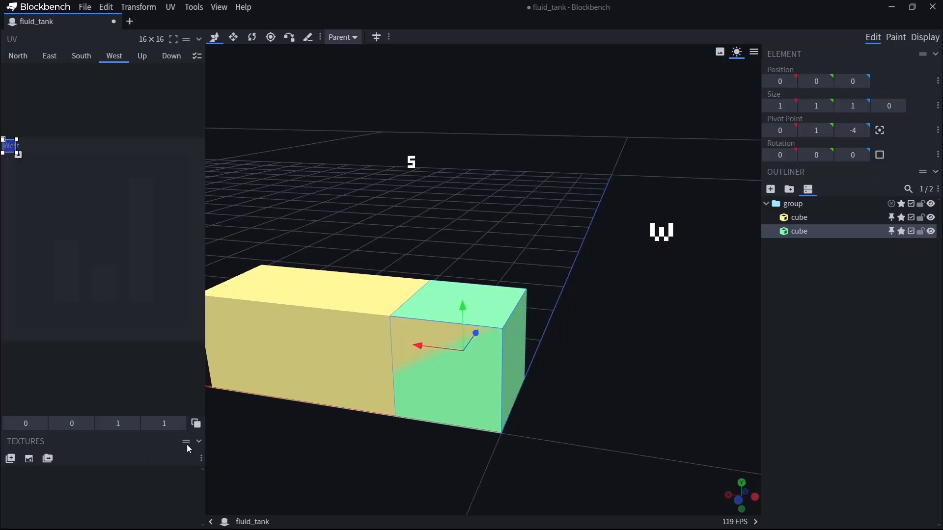
{"action": "right_click_drag", "start_coordinate": [530, 258], "coordinate": [638, 252]}
{"action": "left_click_drag", "start_coordinate": [649, 465], "coordinate": [624, 464]}
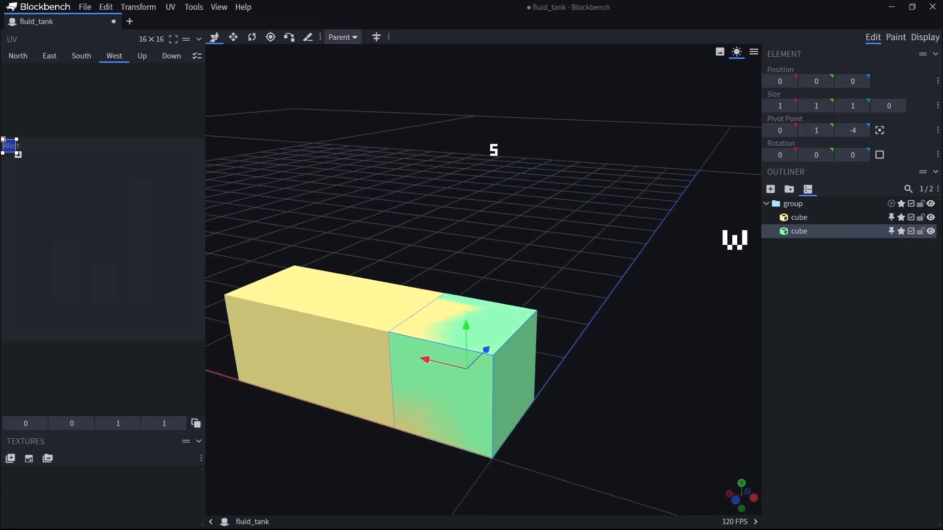
{"action": "right_click_drag", "start_coordinate": [447, 241], "coordinate": [565, 199]}
{"action": "left_click_drag", "start_coordinate": [529, 445], "coordinate": [516, 448]}
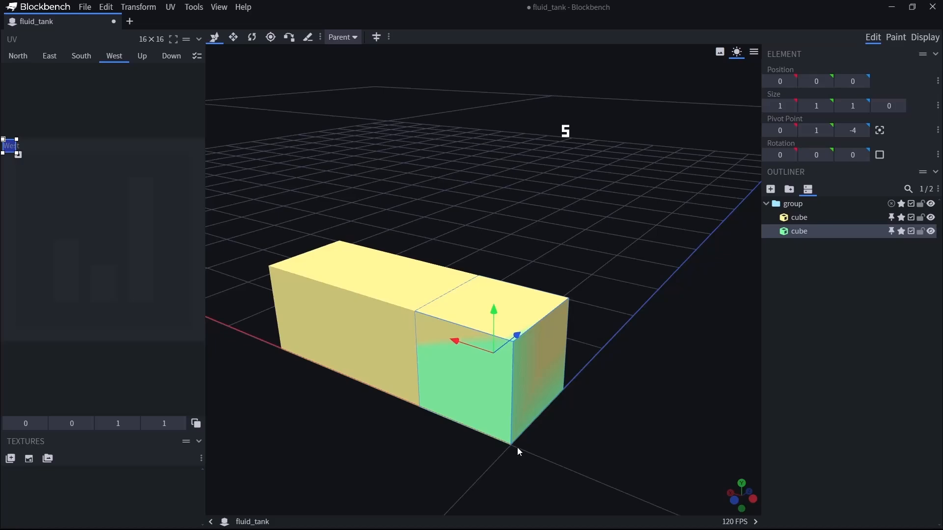
{"action": "mouse_move", "coordinate": [518, 450]}
{"action": "left_mouse_down"}
{"action": "mouse_move", "coordinate": [442, 491]}
{"action": "mouse_move", "coordinate": [526, 331]}
{"action": "mouse_move", "coordinate": [633, 367]}
{"action": "mouse_move", "coordinate": [630, 374]}
{"action": "mouse_move", "coordinate": [420, 369]}
{"action": "left_mouse_up"}
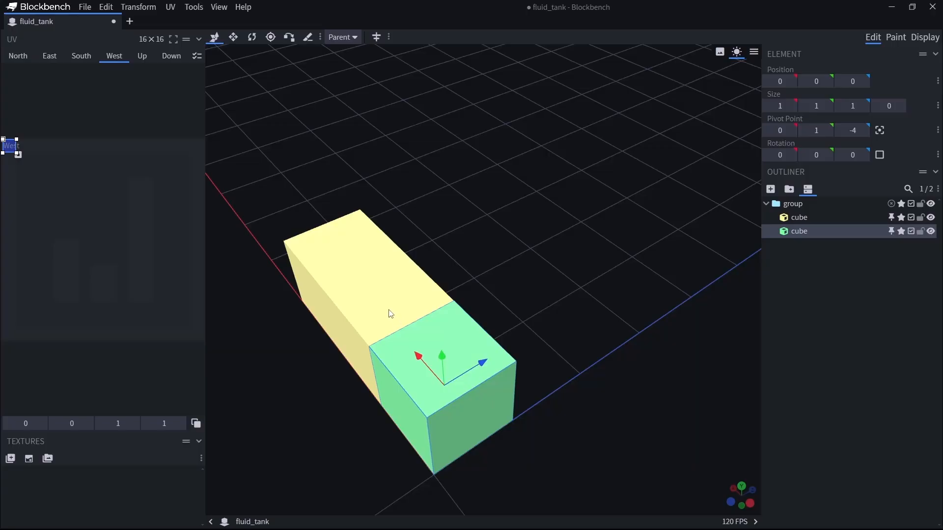
Move the green cube out of the yellow cube to Z position 1 and back to 0.
{"action": "left_click_drag", "start_coordinate": [482, 363], "coordinate": [555, 328]}
{"action": "left_click_drag", "start_coordinate": [579, 415], "coordinate": [599, 450]}
{"action": "left_click_drag", "start_coordinate": [511, 344], "coordinate": [550, 417]}
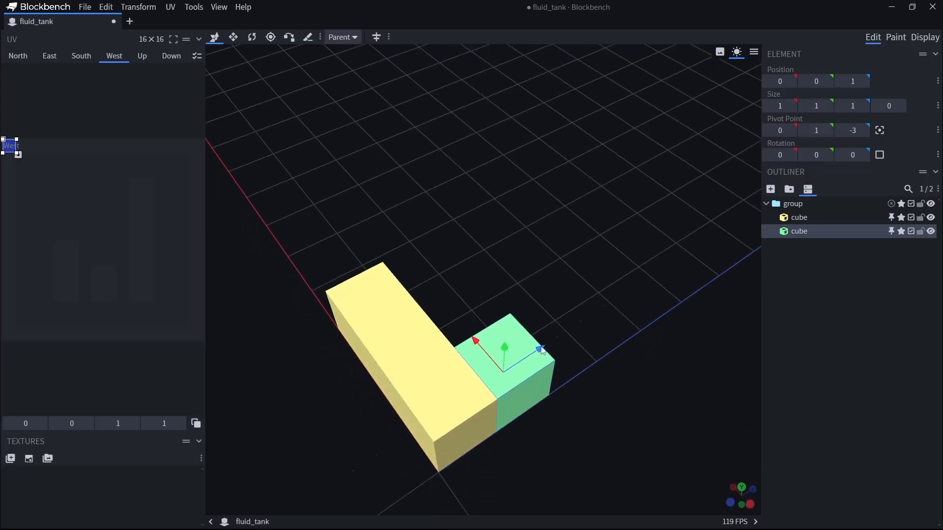
{"action": "left_click_drag", "start_coordinate": [540, 350], "coordinate": [525, 420]}
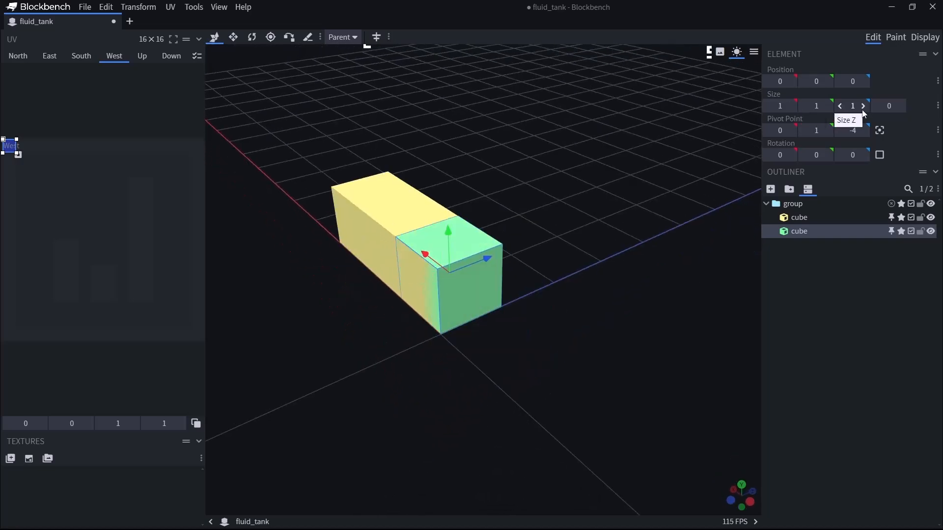
Set the green cube's Z size to 0.9998.
{"action": "scroll", "coordinate": [512, 320], "scroll_direction": "up", "scroll_amount": 2}
{"action": "scroll", "coordinate": [511, 321], "scroll_direction": "up", "scroll_amount": 2}
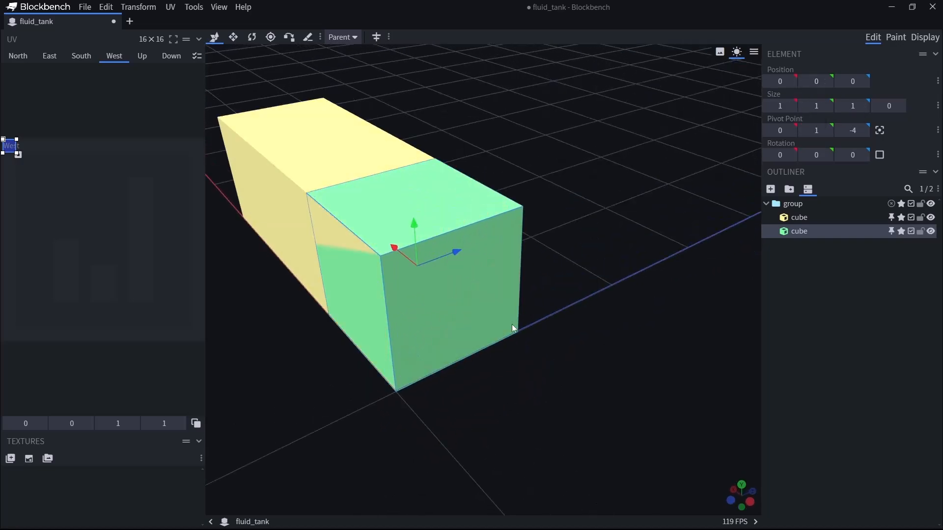
{"action": "scroll", "coordinate": [505, 338], "scroll_direction": "up", "scroll_amount": 2}
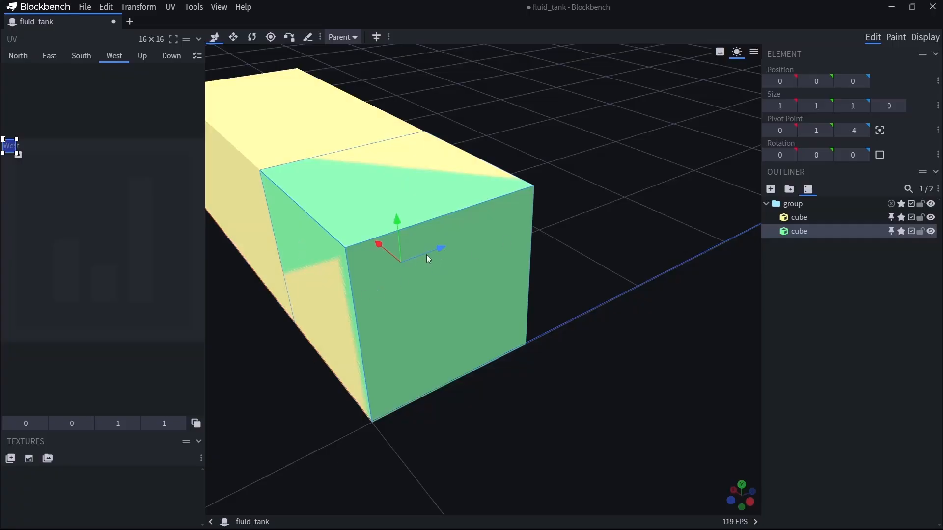
{"action": "left_click", "coordinate": [855, 106]}
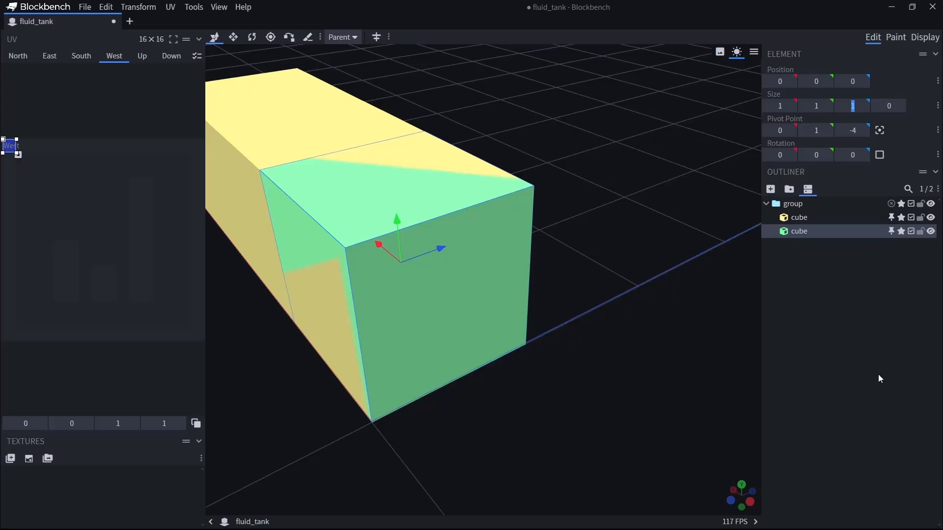
{"action": "type", "text": "0.99989"}
{"action": "key", "text": "Return"}
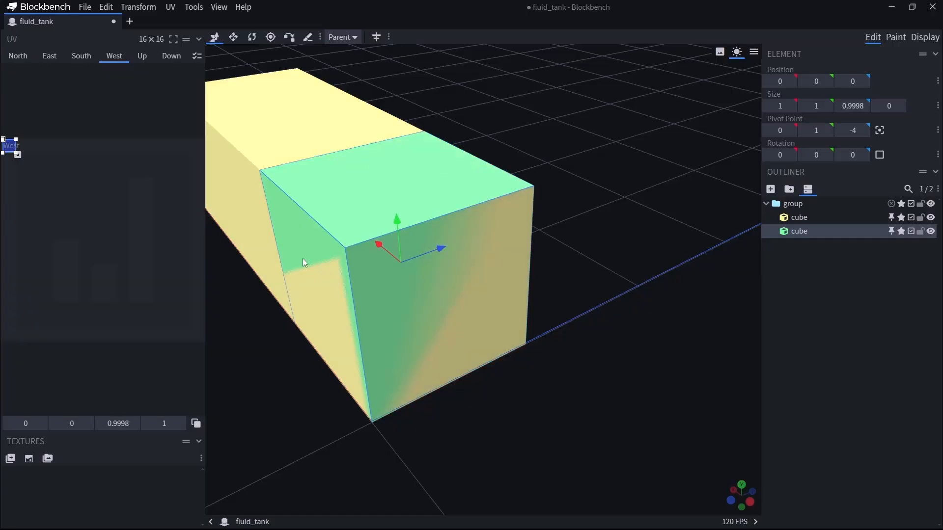
Set the green cube's Z position to 0.0001.
{"action": "scroll", "coordinate": [650, 442], "scroll_direction": "up", "scroll_amount": 5}
{"action": "left_click_drag", "start_coordinate": [508, 272], "coordinate": [629, 382]}
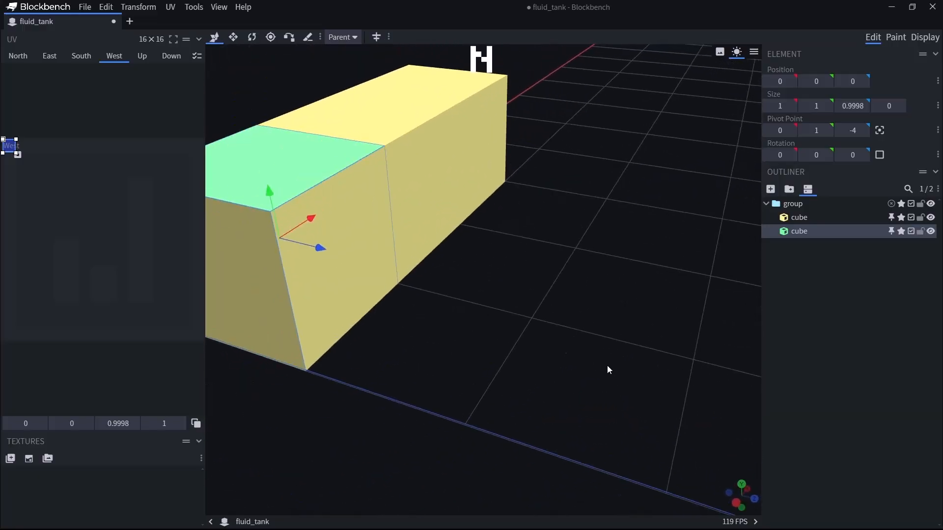
{"action": "left_click_drag", "start_coordinate": [341, 211], "coordinate": [377, 442]}
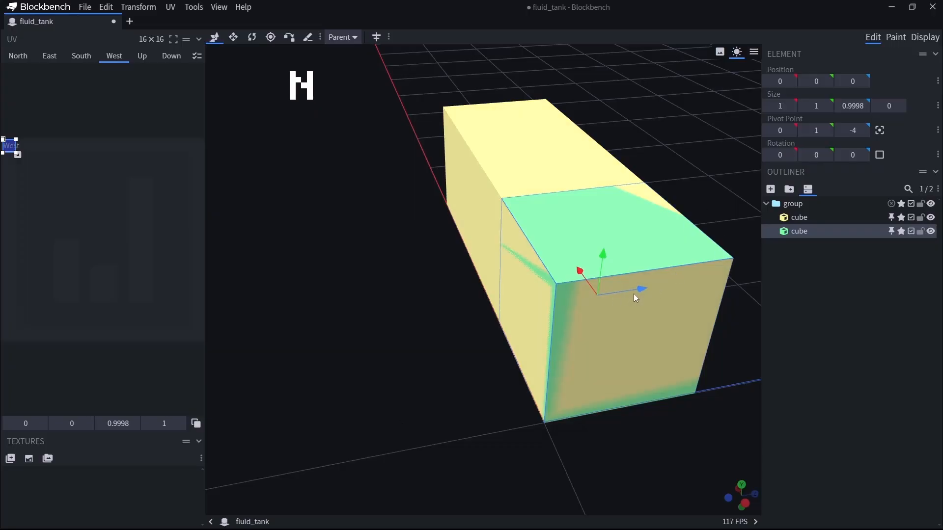
{"action": "left_click", "coordinate": [853, 81]}
{"action": "type", "text": "0.0001"}
{"action": "key", "text": "Return"}
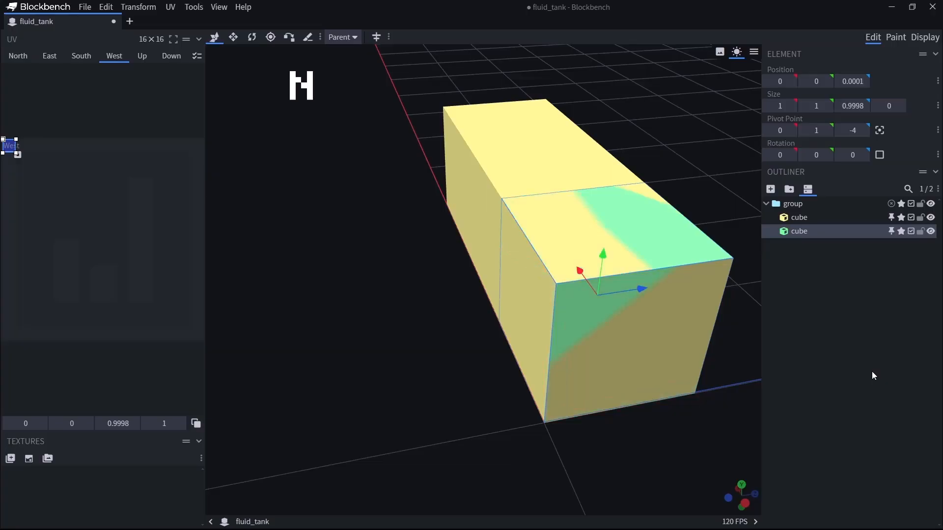
Set the green cube's Y size to 0.9998 and its Y position to 0.0001.
{"action": "mouse_move", "coordinate": [698, 431]}
{"action": "left_mouse_down"}
{"action": "mouse_move", "coordinate": [673, 432]}
{"action": "mouse_move", "coordinate": [703, 426]}
{"action": "mouse_move", "coordinate": [676, 433]}
{"action": "mouse_move", "coordinate": [693, 432]}
{"action": "left_mouse_up"}
{"action": "left_click", "coordinate": [816, 106]}
{"action": "type", "text": "0.9998"}
{"action": "key", "text": "Return"}
{"action": "left_click", "coordinate": [819, 81]}
{"action": "type", "text": "0.0001"}
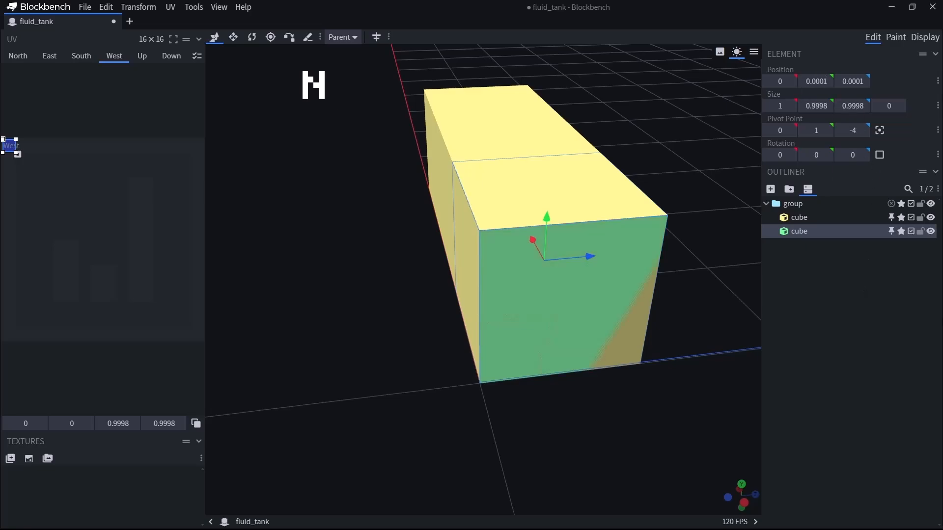
Set the green cube's X size to 0.9999 and its X position to 0.0001.
{"action": "left_click_drag", "start_coordinate": [614, 384], "coordinate": [645, 367]}
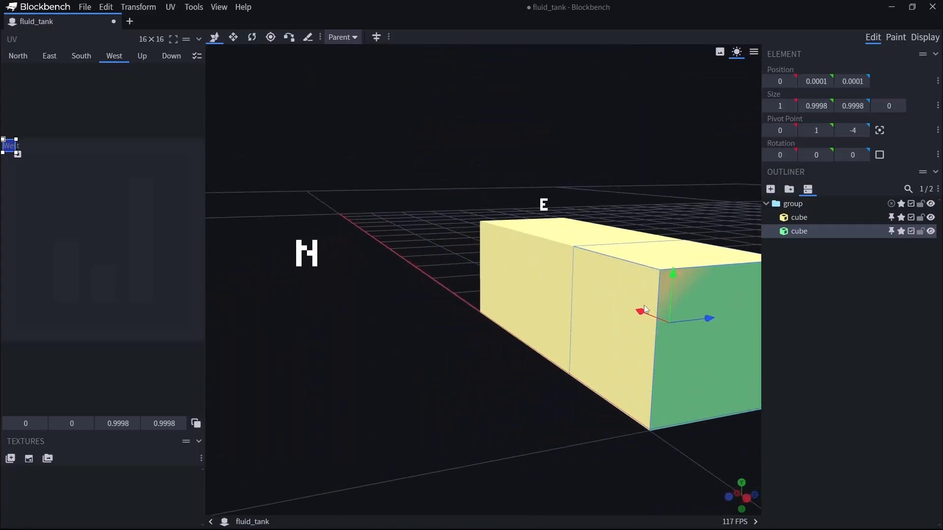
{"action": "left_click_drag", "start_coordinate": [414, 428], "coordinate": [541, 290]}
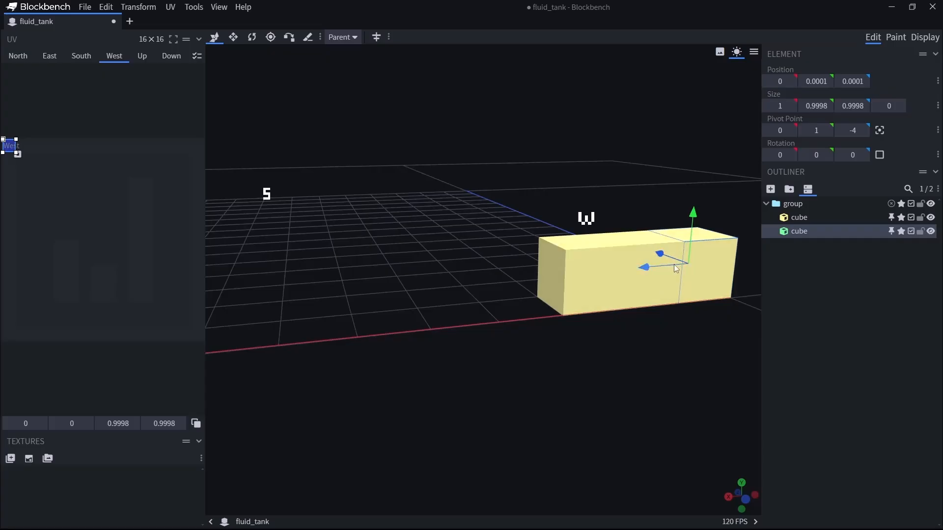
{"action": "left_click_drag", "start_coordinate": [646, 359], "coordinate": [598, 347]}
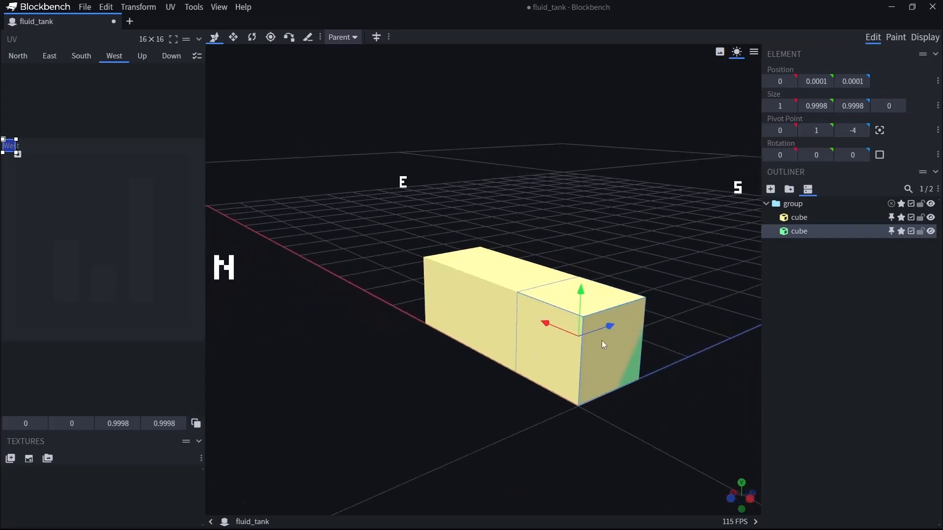
{"action": "left_click", "coordinate": [781, 107]}
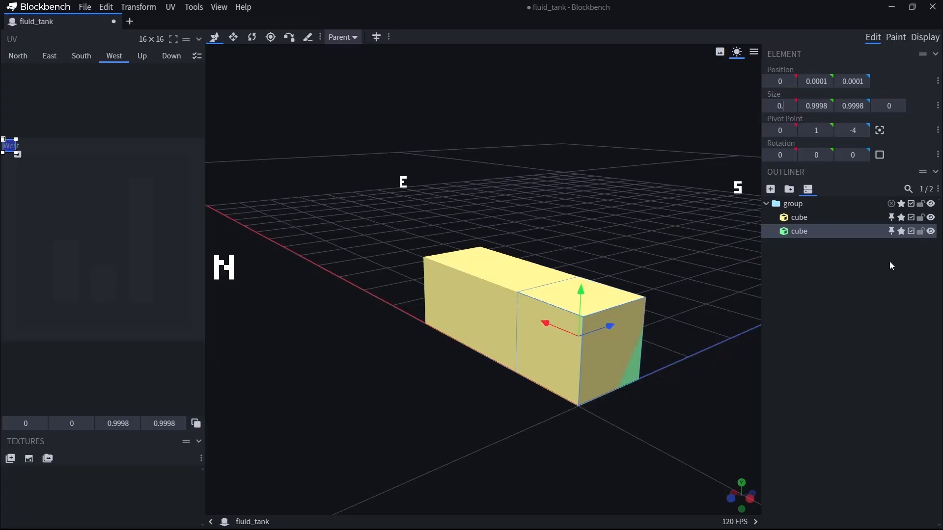
{"action": "type", "text": "0.9999"}
{"action": "left_click", "coordinate": [780, 82]}
{"action": "type", "text": "0.0001"}
Deselect the cube and examine the overlapping faces from near and far for flickering.
{"action": "left_click_drag", "start_coordinate": [699, 359], "coordinate": [623, 362]}
{"action": "scroll", "coordinate": [606, 362], "scroll_direction": "down", "scroll_amount": 5}
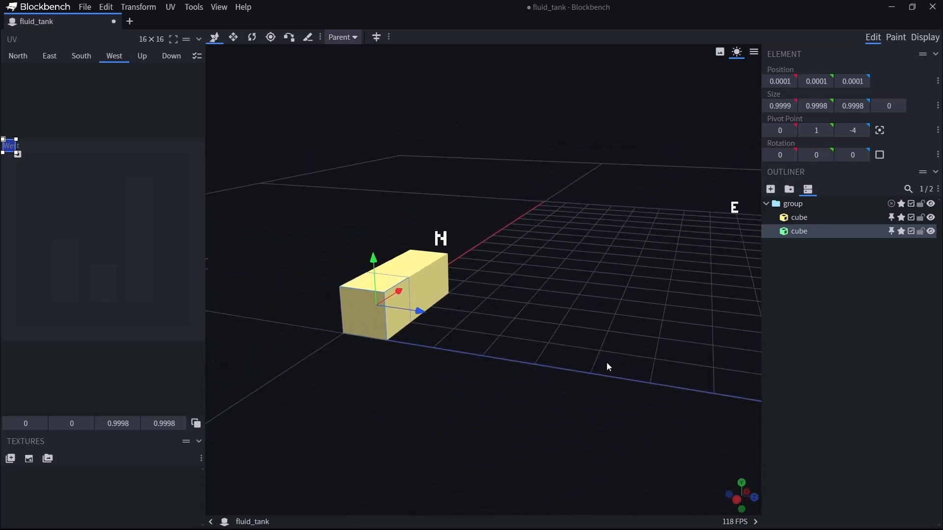
{"action": "left_click_drag", "start_coordinate": [464, 393], "coordinate": [524, 343]}
{"action": "scroll", "coordinate": [552, 381], "scroll_direction": "down", "scroll_amount": 3}
{"action": "scroll", "coordinate": [522, 340], "scroll_direction": "down", "scroll_amount": 5}
{"action": "scroll", "coordinate": [523, 340], "scroll_direction": "up", "scroll_amount": 3}
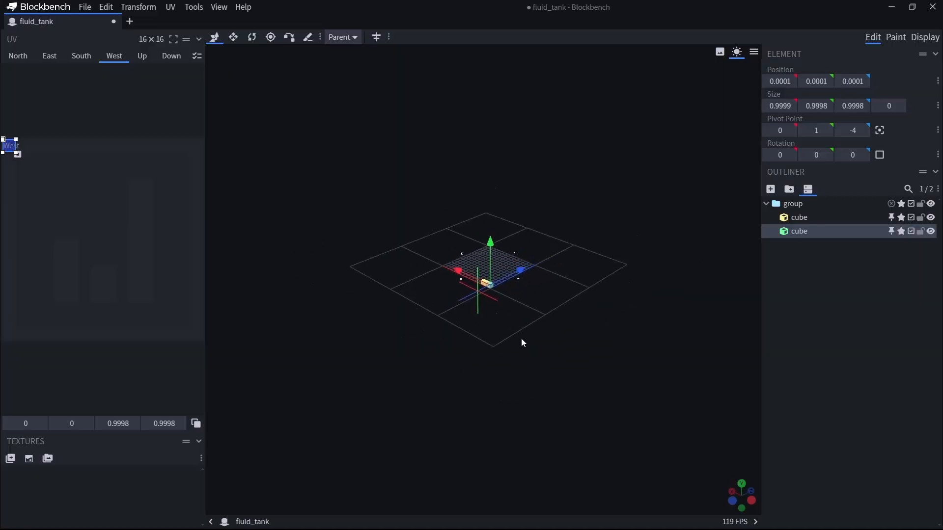
{"action": "left_click", "coordinate": [558, 364]}
{"action": "mouse_move", "coordinate": [509, 331]}
{"action": "left_mouse_down"}
{"action": "mouse_move", "coordinate": [560, 331]}
{"action": "mouse_move", "coordinate": [459, 337]}
{"action": "mouse_move", "coordinate": [506, 336]}
{"action": "left_mouse_up"}
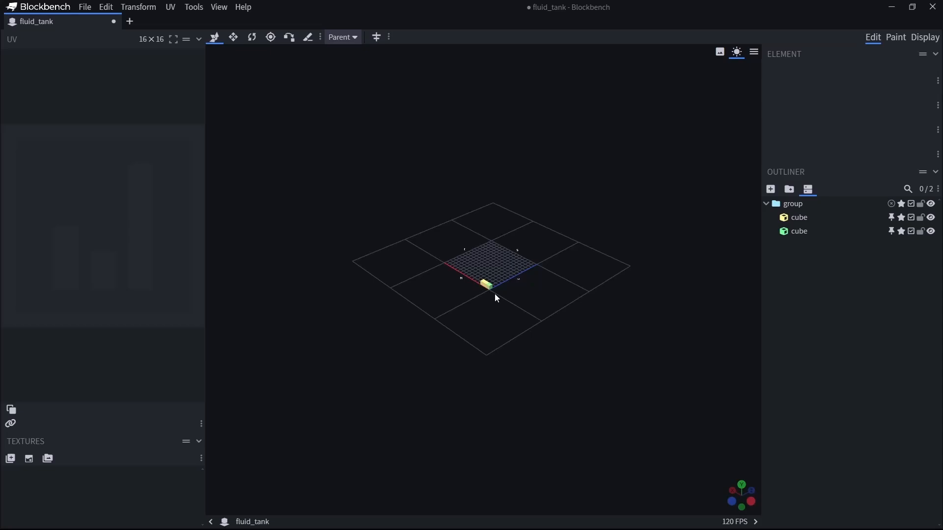
{"action": "left_click_drag", "start_coordinate": [496, 299], "coordinate": [606, 366]}
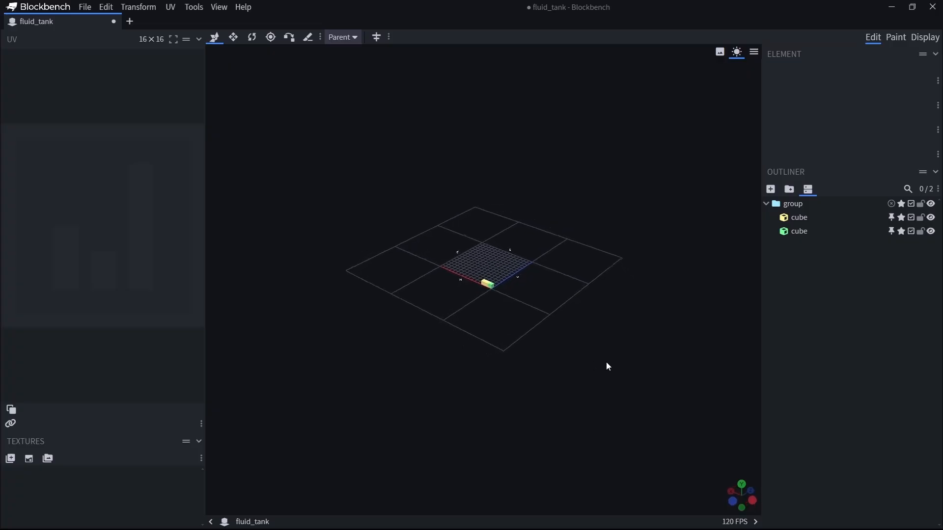
{"action": "scroll", "coordinate": [606, 366], "scroll_direction": "up", "scroll_amount": 3}
{"action": "scroll", "coordinate": [606, 368], "scroll_direction": "up", "scroll_amount": 3}
{"action": "scroll", "coordinate": [606, 368], "scroll_direction": "down", "scroll_amount": 2}
{"action": "scroll", "coordinate": [605, 367], "scroll_direction": "up", "scroll_amount": 1}
{"action": "left_click_drag", "start_coordinate": [608, 365], "coordinate": [587, 368]}
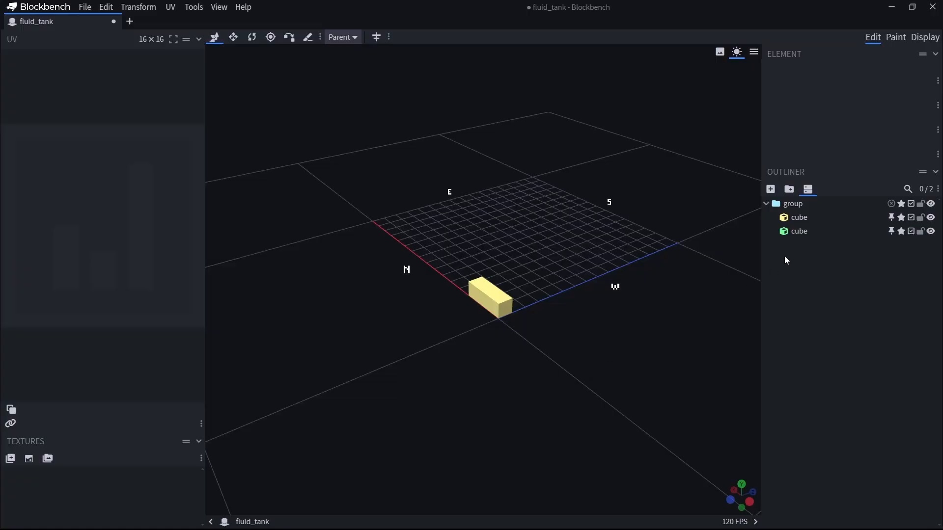
Set the green cube's Y size to 0.998 and its Y position to 0.001.
{"action": "left_click", "coordinate": [798, 234]}
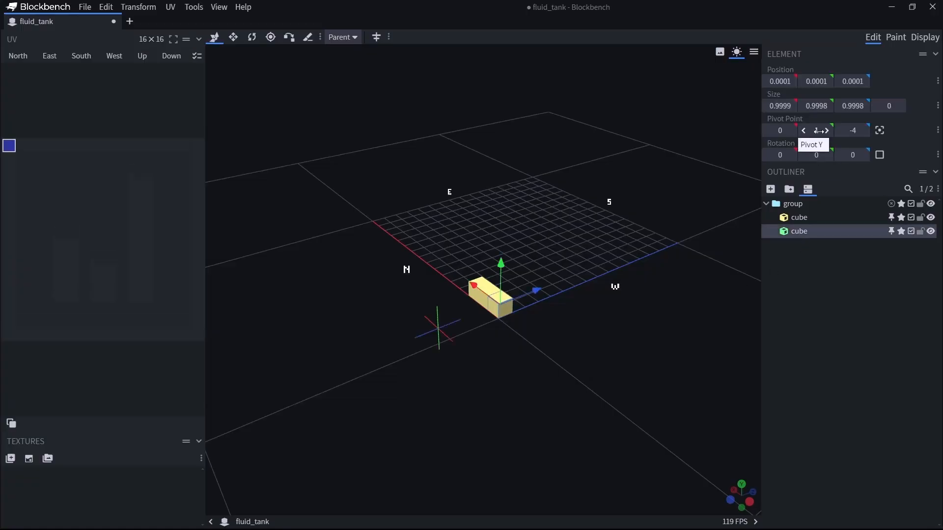
{"action": "left_click", "coordinate": [830, 107]}
{"action": "left_click", "coordinate": [821, 107]}
{"action": "type", "text": "0.998"}
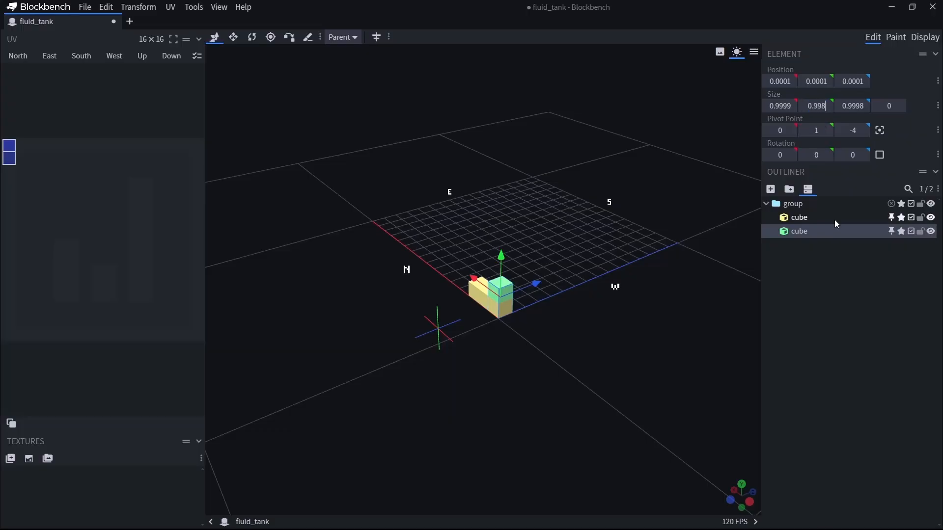
{"action": "key", "text": "Return"}
{"action": "left_click", "coordinate": [814, 81]}
{"action": "type", "text": "0.001"}
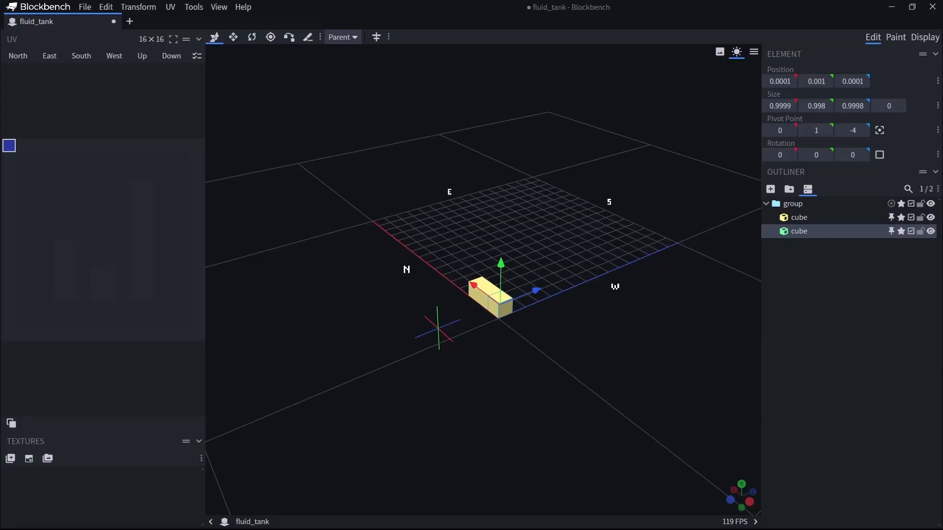
Set the green cube's Z size to 0.998 and its Z position to 0.001.
{"action": "left_click", "coordinate": [855, 106]}
{"action": "type", "text": "0.998"}
{"action": "left_click", "coordinate": [853, 81]}
{"action": "type", "text": "0.001"}
Set the green cube's X size to 0.999 and its X position to 0.001.
{"action": "key", "text": "Tab"}
{"action": "type", "text": "0.999"}
{"action": "left_click", "coordinate": [780, 81]}
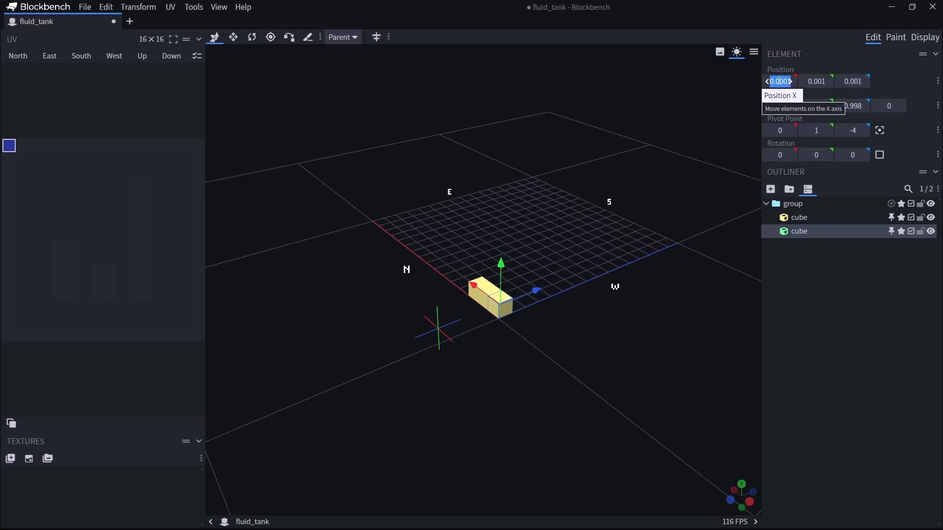
{"action": "type", "text": "0.004"}
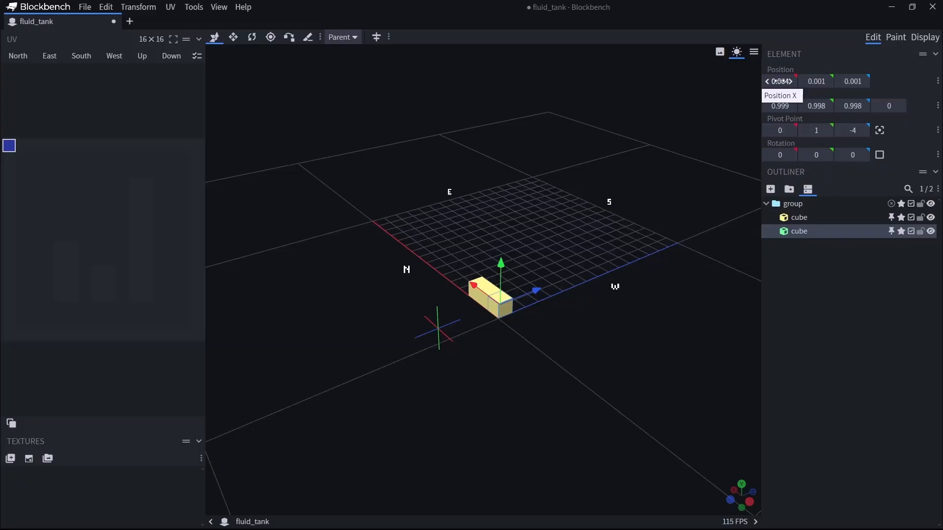
{"action": "key", "text": "BackSpace"}
{"action": "type", "text": "1"}
Center the green cube's pivot point on the cube.
{"action": "left_click_drag", "start_coordinate": [676, 186], "coordinate": [551, 370]}
{"action": "left_click", "coordinate": [880, 131]}
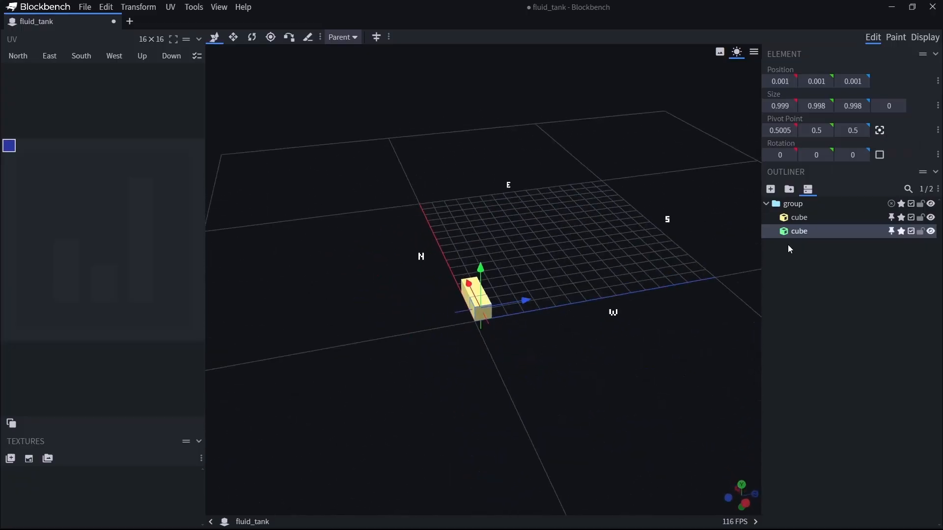
Examine the seam between the yellow and green cubes up close, with the yellow cube selected and deselected.
{"action": "left_click", "coordinate": [838, 387]}
{"action": "mouse_move", "coordinate": [499, 423]}
{"action": "left_mouse_down"}
{"action": "mouse_move", "coordinate": [544, 416]}
{"action": "mouse_move", "coordinate": [509, 417]}
{"action": "left_mouse_up"}
{"action": "scroll", "coordinate": [549, 421], "scroll_direction": "down", "scroll_amount": 8}
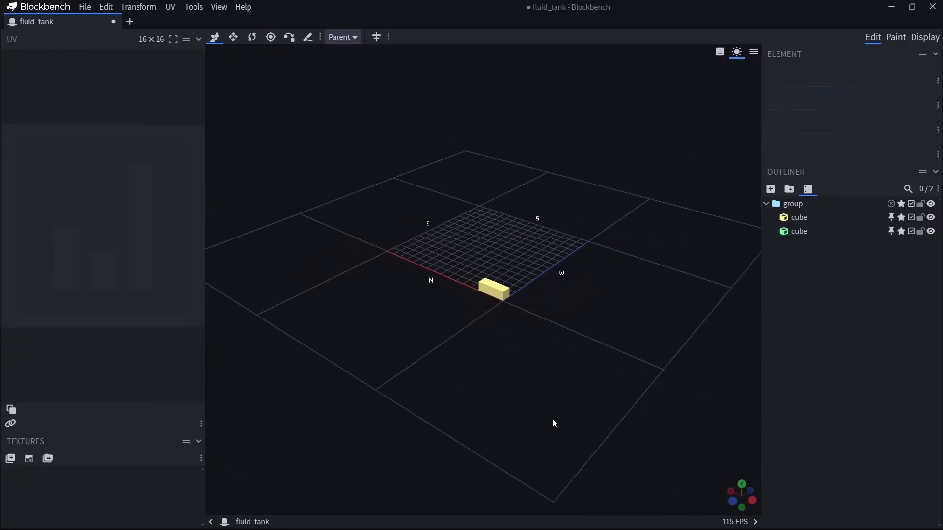
{"action": "scroll", "coordinate": [552, 418], "scroll_direction": "up", "scroll_amount": 3}
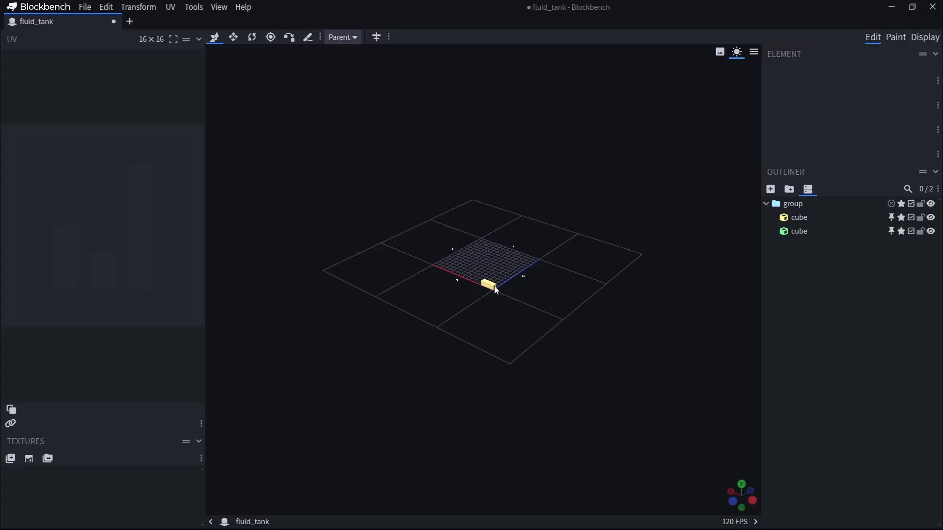
{"action": "scroll", "coordinate": [496, 290], "scroll_direction": "up", "scroll_amount": 6}
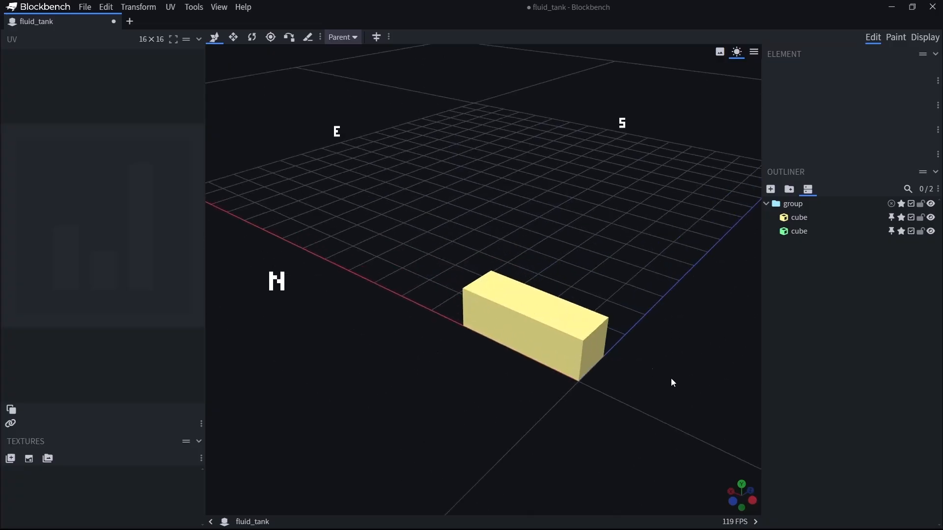
{"action": "left_click", "coordinate": [466, 317]}
{"action": "left_click_drag", "start_coordinate": [496, 307], "coordinate": [463, 296]}
{"action": "scroll", "coordinate": [620, 381], "scroll_direction": "up", "scroll_amount": 10}
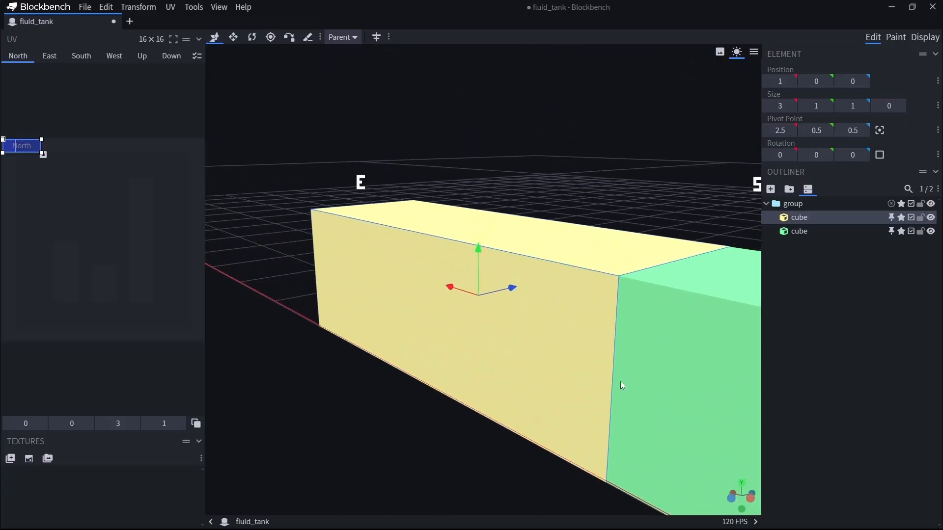
{"action": "scroll", "coordinate": [425, 418], "scroll_direction": "up", "scroll_amount": 5}
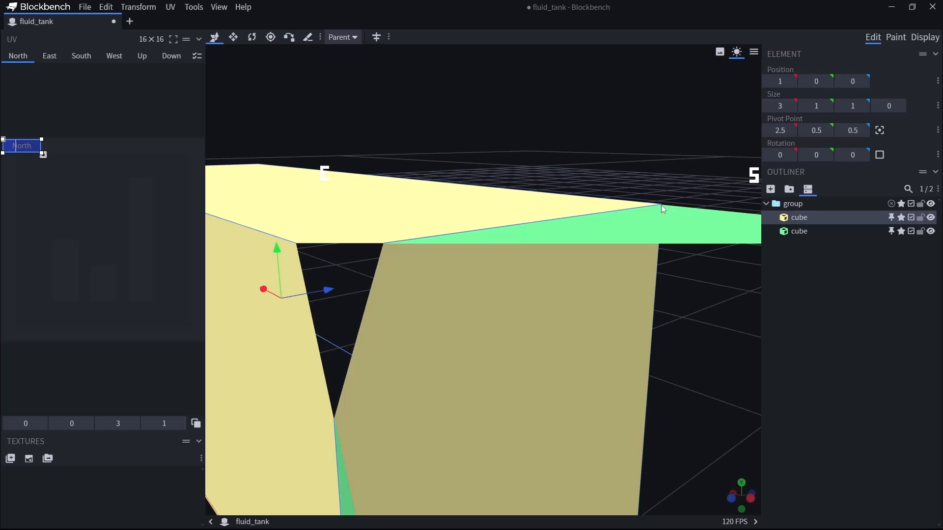
{"action": "scroll", "coordinate": [661, 205], "scroll_direction": "up", "scroll_amount": 5}
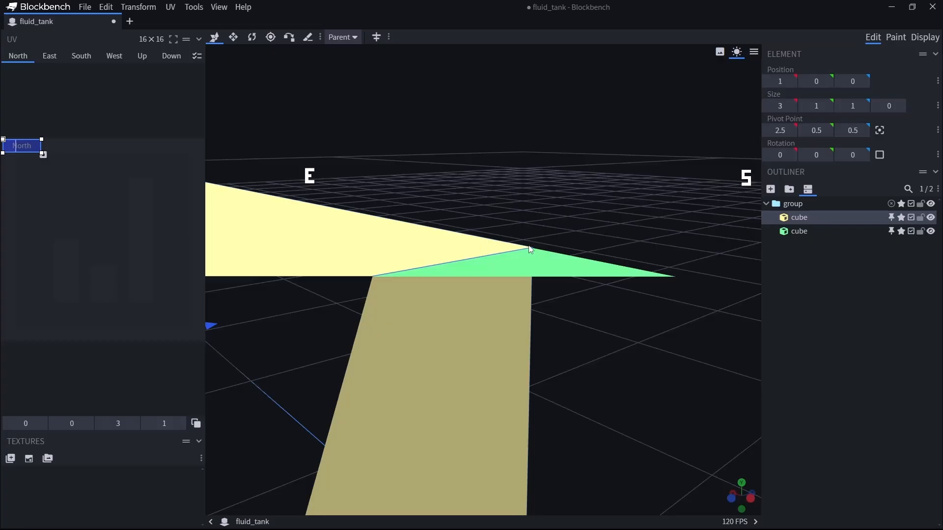
{"action": "scroll", "coordinate": [532, 248], "scroll_direction": "down", "scroll_amount": 10}
{"action": "left_click_drag", "start_coordinate": [511, 444], "coordinate": [426, 464]}
{"action": "scroll", "coordinate": [452, 440], "scroll_direction": "down", "scroll_amount": 5}
{"action": "scroll", "coordinate": [452, 442], "scroll_direction": "down", "scroll_amount": 3}
{"action": "left_click_drag", "start_coordinate": [686, 413], "coordinate": [587, 415]}
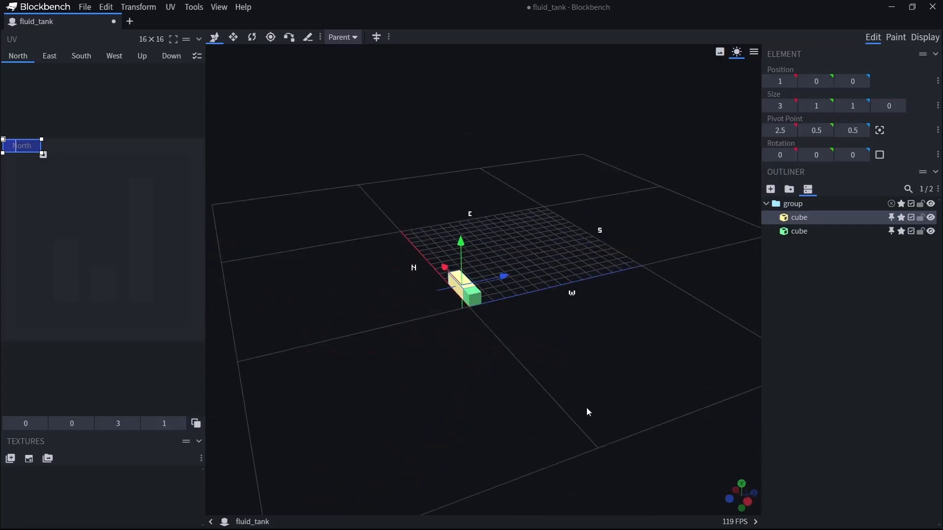
{"action": "left_click", "coordinate": [839, 425]}
{"action": "left_click_drag", "start_coordinate": [480, 423], "coordinate": [501, 419]}
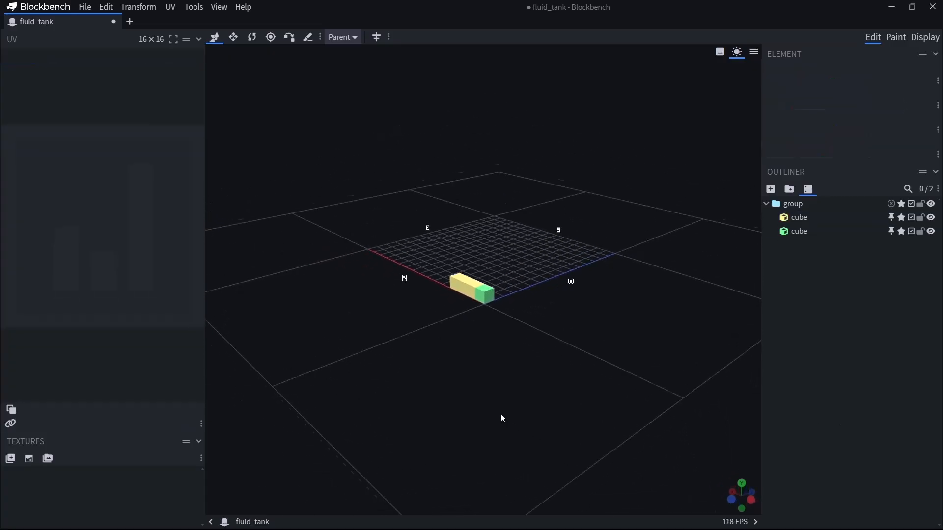
Delete the demonstration cubes and their group to empty the model.
{"action": "left_click", "coordinate": [807, 219]}
{"action": "key", "text": "Page_Down"}
{"action": "left_click", "coordinate": [572, 398]}
{"action": "mouse_move", "coordinate": [509, 386]}
{"action": "left_mouse_down"}
{"action": "mouse_move", "coordinate": [551, 390]}
{"action": "mouse_move", "coordinate": [518, 393]}
{"action": "left_mouse_up"}
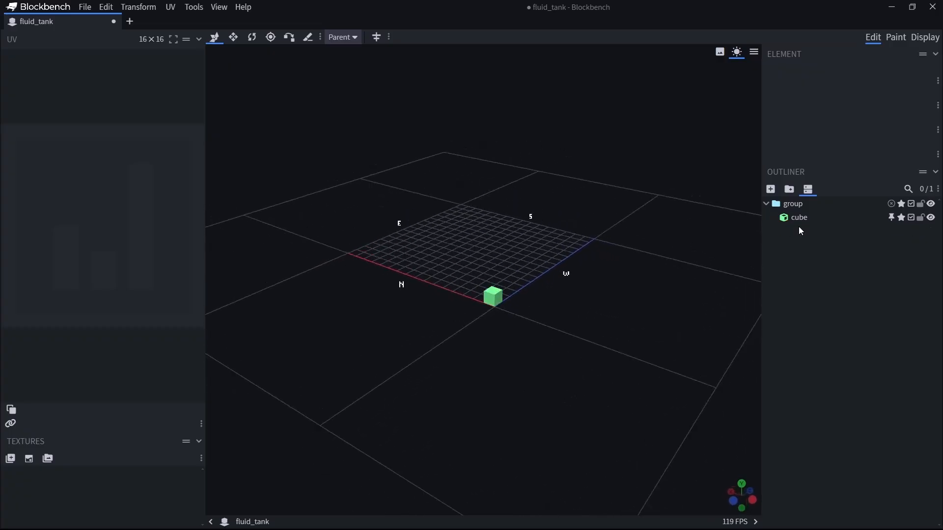
{"action": "left_click", "coordinate": [796, 222]}
{"action": "key", "text": "Delete"}
{"action": "left_click", "coordinate": [794, 206]}
{"action": "key", "text": "Delete"}
{"action": "left_click_drag", "start_coordinate": [601, 341], "coordinate": [514, 398]}
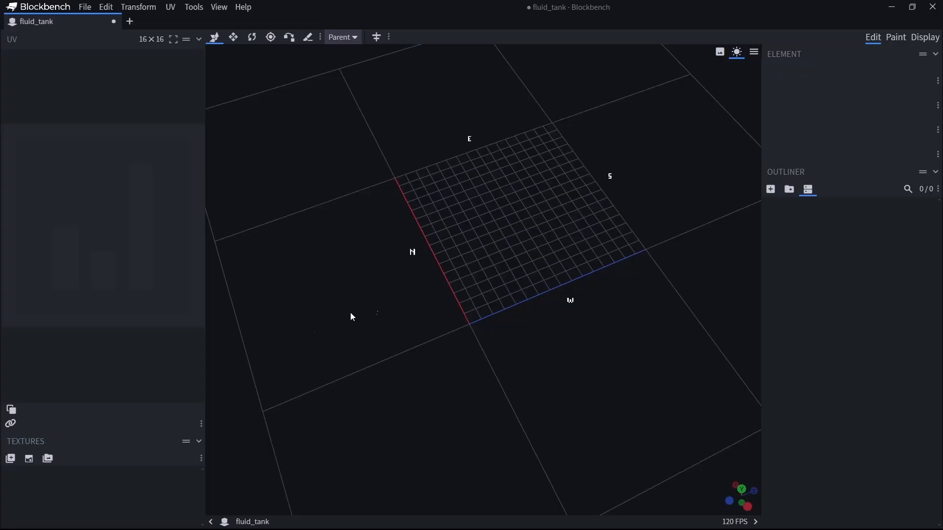
Add a cube and set its X and Z sizes to 16 to form the tank's base slab.
{"action": "left_click", "coordinate": [770, 189]}
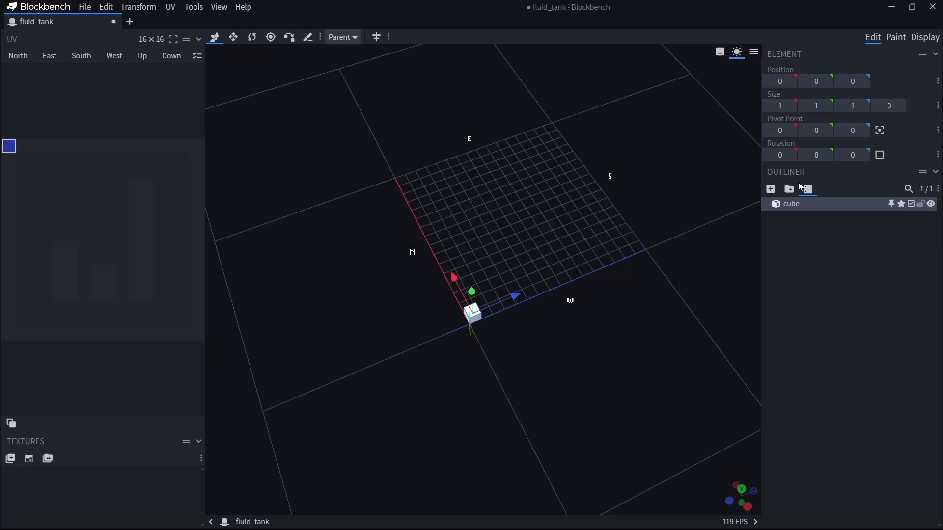
{"action": "left_click", "coordinate": [781, 105]}
{"action": "type", "text": "16"}
{"action": "key", "text": "Return"}
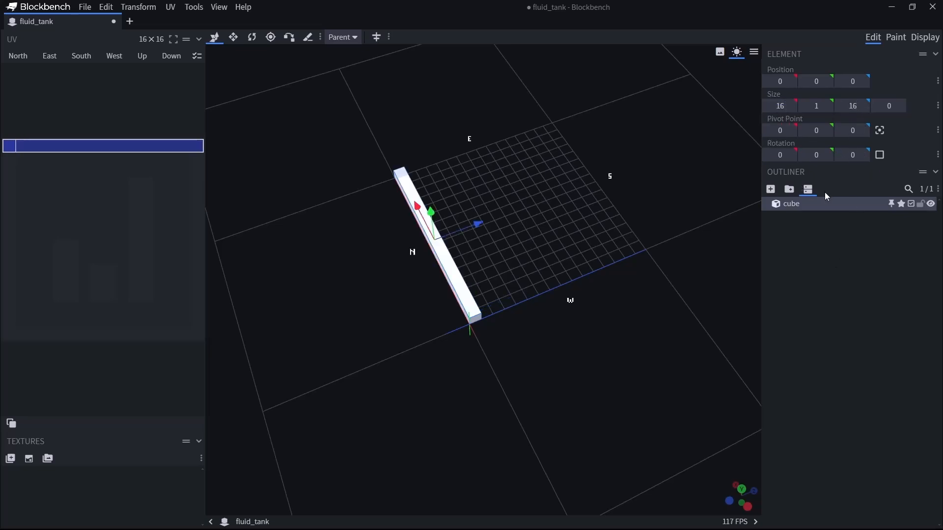
{"action": "key", "text": "Return"}
{"action": "left_click_drag", "start_coordinate": [553, 385], "coordinate": [608, 360]}
{"action": "right_click_drag", "start_coordinate": [579, 338], "coordinate": [603, 380]}
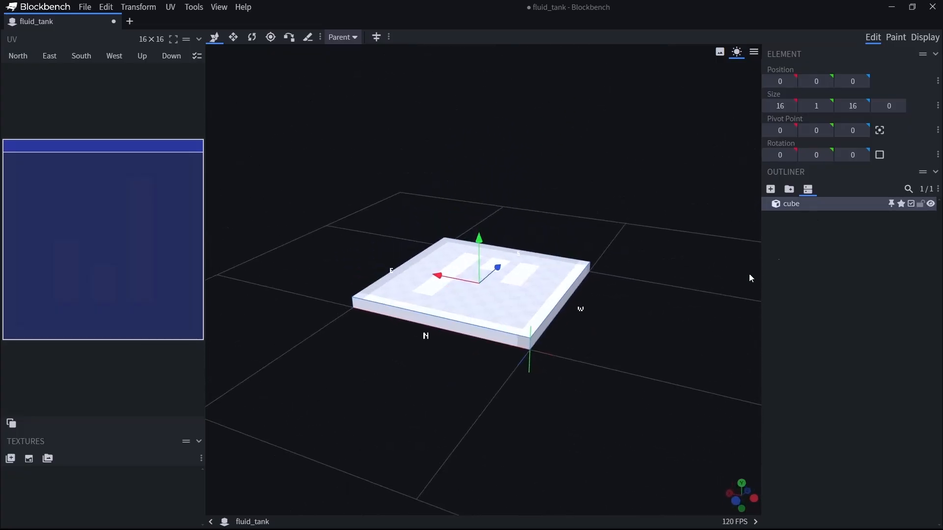
Duplicate the base slab and set the copy's Y position to 15 as the tank's upper slab.
{"action": "left_click", "coordinate": [839, 243]}
{"action": "left_click", "coordinate": [514, 305]}
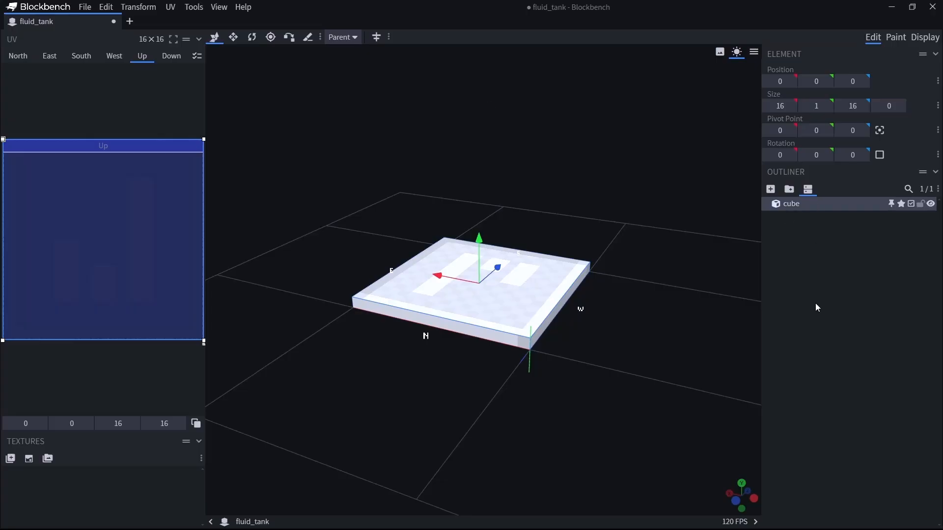
{"action": "key", "text": "ctrl+d"}
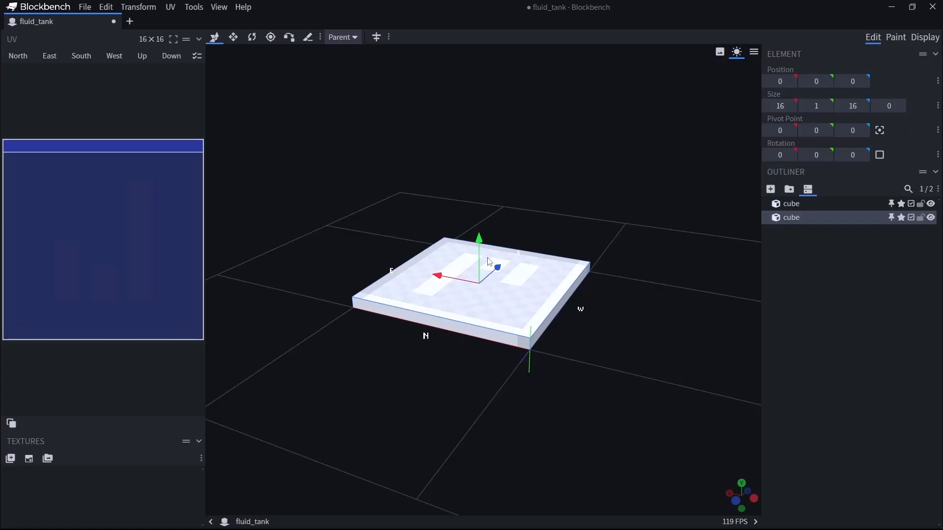
{"action": "left_click_drag", "start_coordinate": [479, 239], "coordinate": [480, 87]}
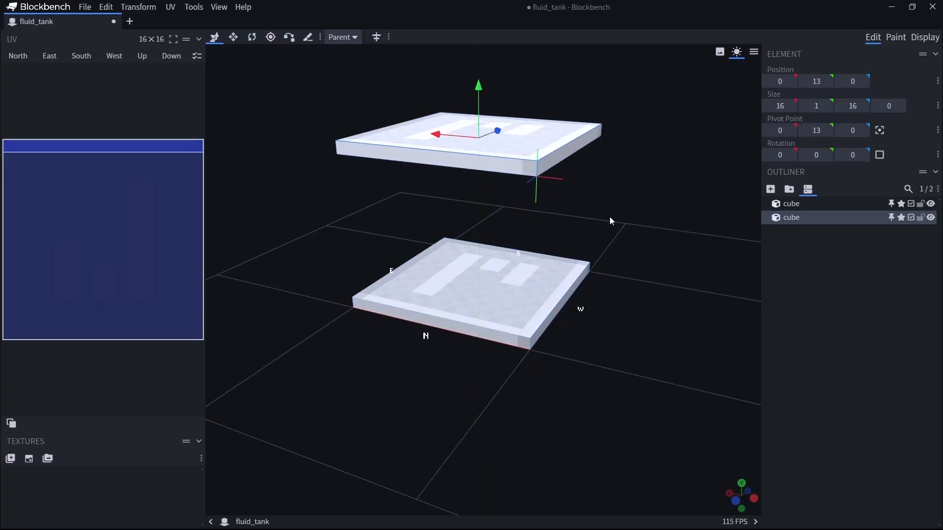
{"action": "key", "text": "ctrl+z"}
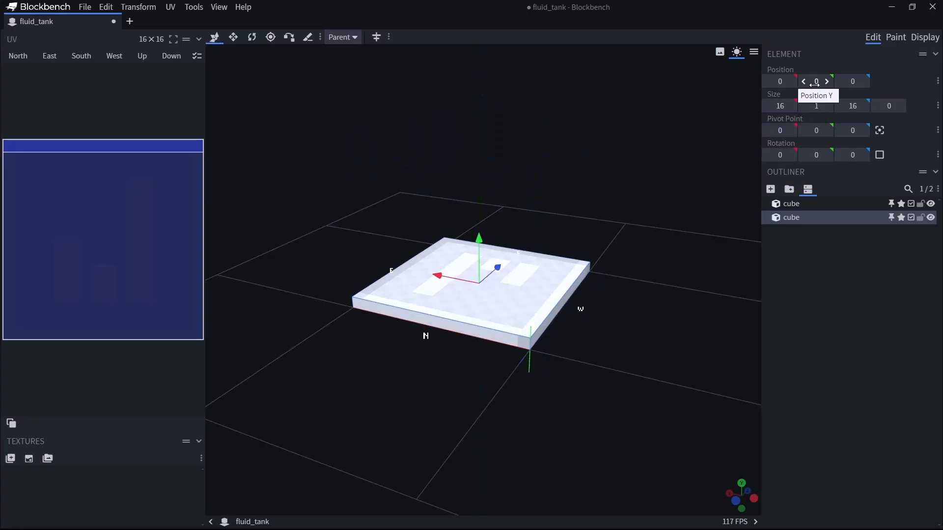
{"action": "type", "text": "15"}
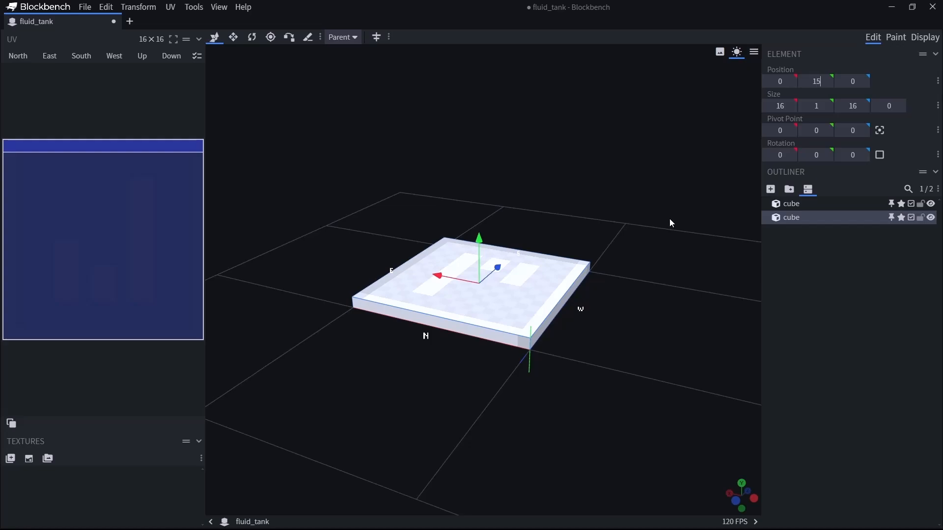
{"action": "key", "text": "Return"}
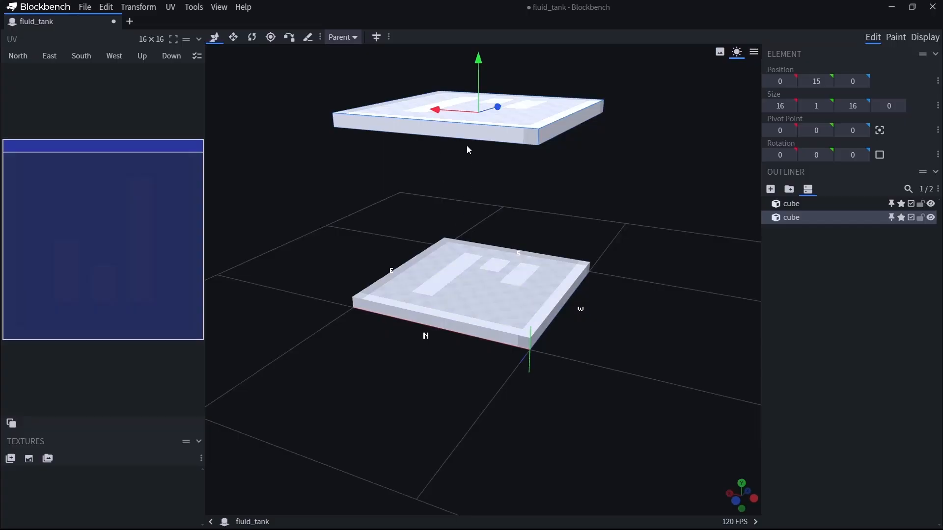
Try adding a corner post from a new cube at X position -1 with a Y size of 16.
{"action": "left_click_drag", "start_coordinate": [646, 216], "coordinate": [703, 238]}
{"action": "left_click", "coordinate": [770, 189]}
{"action": "left_click_drag", "start_coordinate": [493, 328], "coordinate": [503, 330]}
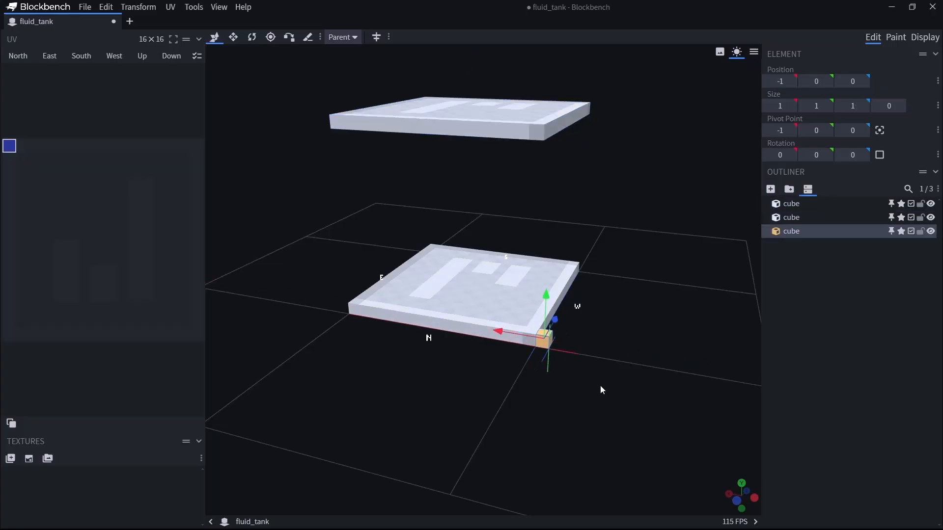
{"action": "left_click", "coordinate": [827, 108]}
{"action": "triple_click", "coordinate": [827, 108]}
{"action": "triple_click", "coordinate": [827, 108]}
{"action": "double_click", "coordinate": [827, 108]}
{"action": "triple_click", "coordinate": [827, 108]}
{"action": "triple_click", "coordinate": [827, 108]}
Delete the trial corner post.
{"action": "left_click_drag", "start_coordinate": [658, 195], "coordinate": [503, 260]}
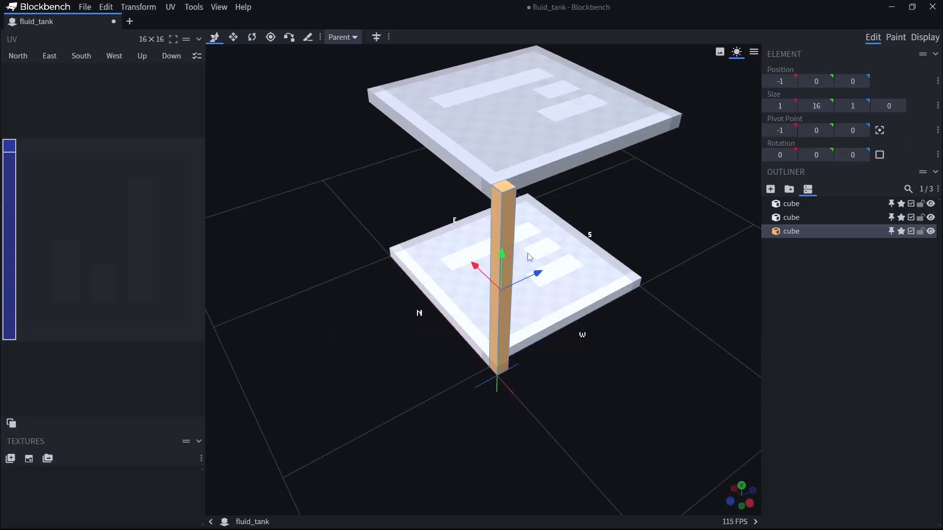
{"action": "left_click_drag", "start_coordinate": [540, 396], "coordinate": [563, 219]}
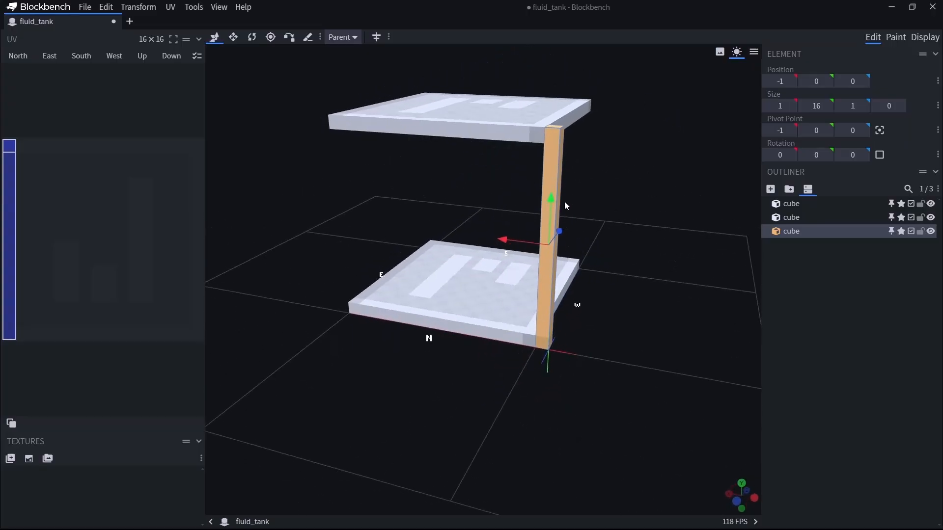
{"action": "left_click_drag", "start_coordinate": [647, 277], "coordinate": [640, 303]}
{"action": "key", "text": "Delete"}
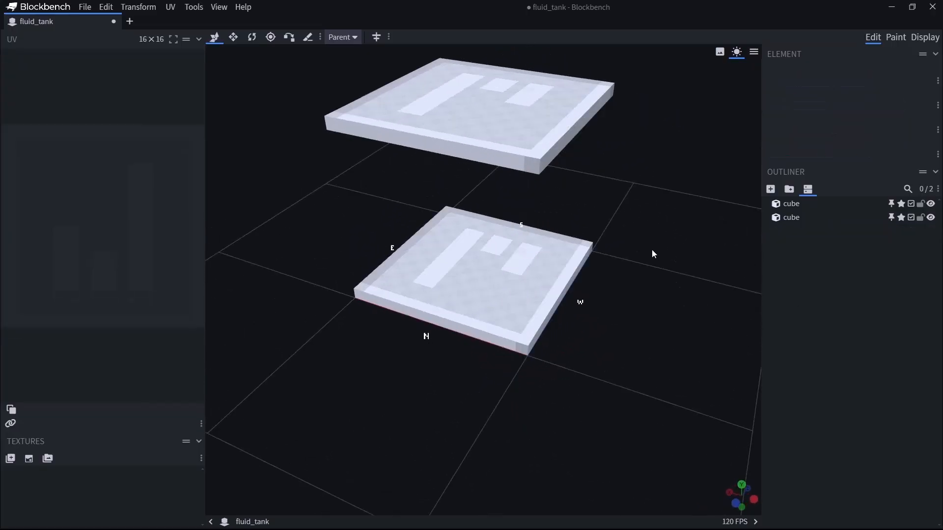
Temporarily hide both slabs to examine the bare block grid, and show them again.
{"action": "left_click_drag", "start_coordinate": [484, 425], "coordinate": [531, 426]}
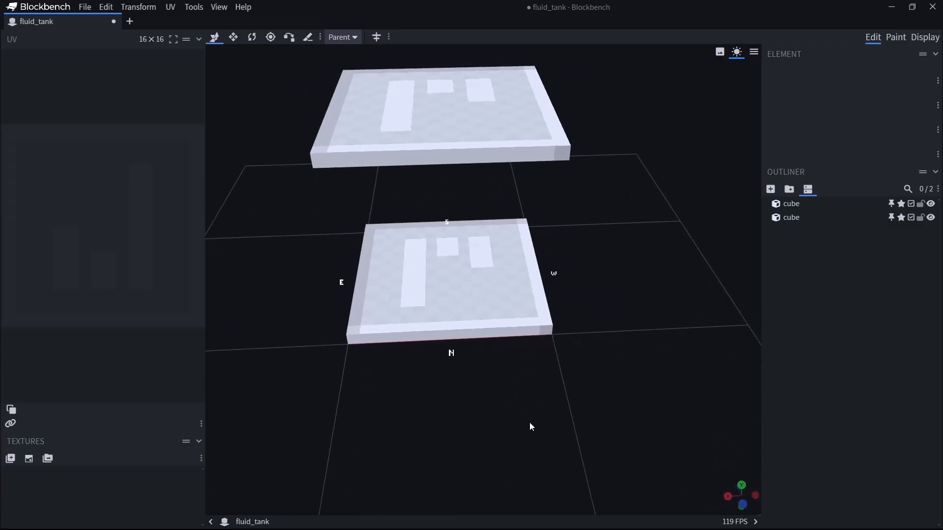
{"action": "left_click", "coordinate": [930, 218]}
{"action": "left_click", "coordinate": [930, 204]}
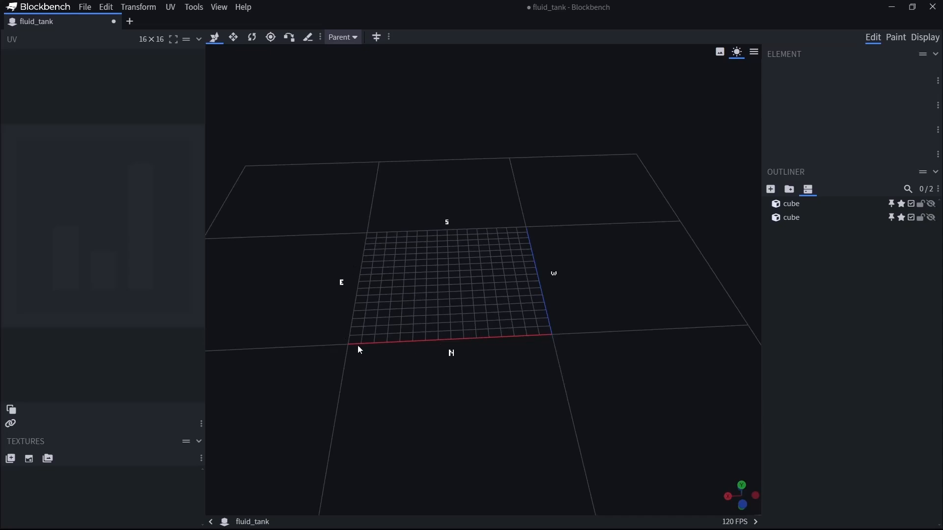
{"action": "left_click", "coordinate": [931, 217]}
{"action": "left_click", "coordinate": [931, 205]}
{"action": "left_click_drag", "start_coordinate": [638, 344], "coordinate": [639, 388]}
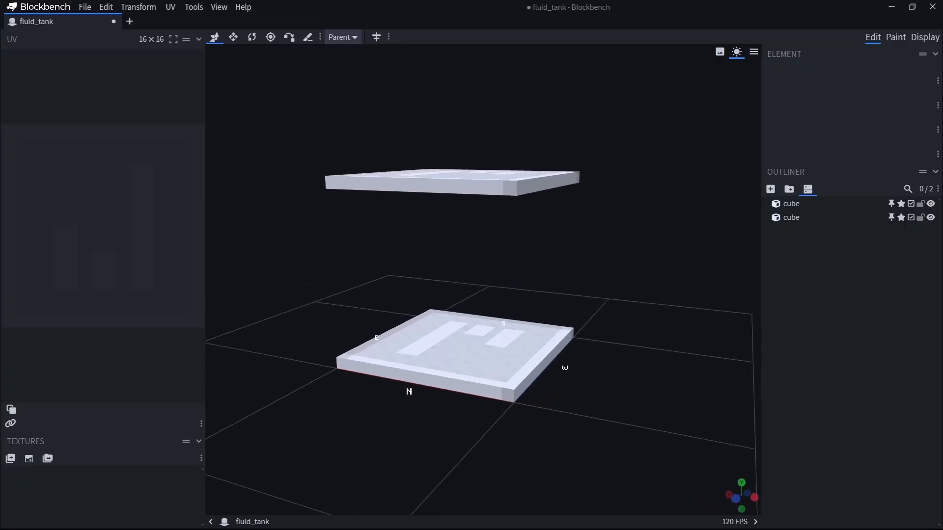
Add a cube at the origin corner and set its X and Z sizes to 2.
{"action": "left_click", "coordinate": [770, 189]}
{"action": "left_click_drag", "start_coordinate": [651, 320], "coordinate": [580, 413]}
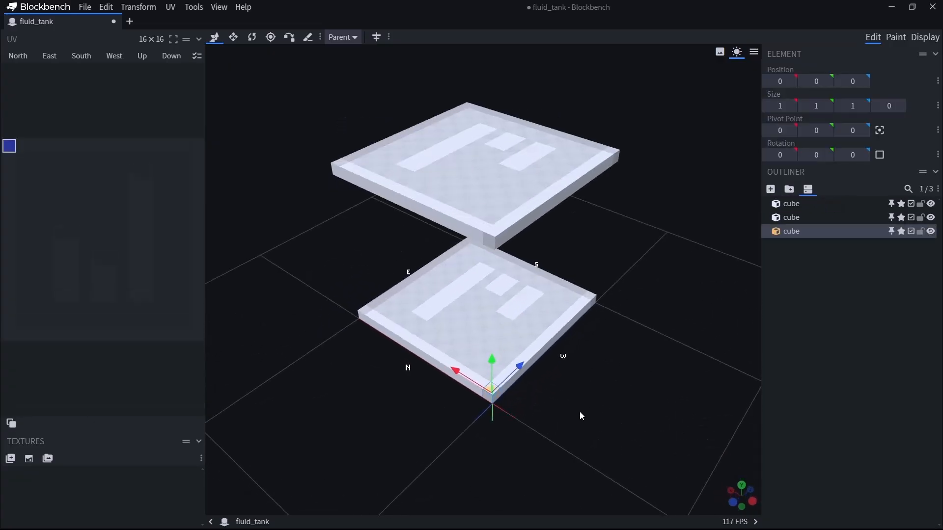
{"action": "left_click", "coordinate": [792, 107]}
{"action": "left_click", "coordinate": [864, 109]}
Raise the orange cube to Y position 1 and stretch its Y size to 14 so it spans between the slabs.
{"action": "left_click_drag", "start_coordinate": [613, 379], "coordinate": [604, 349]}
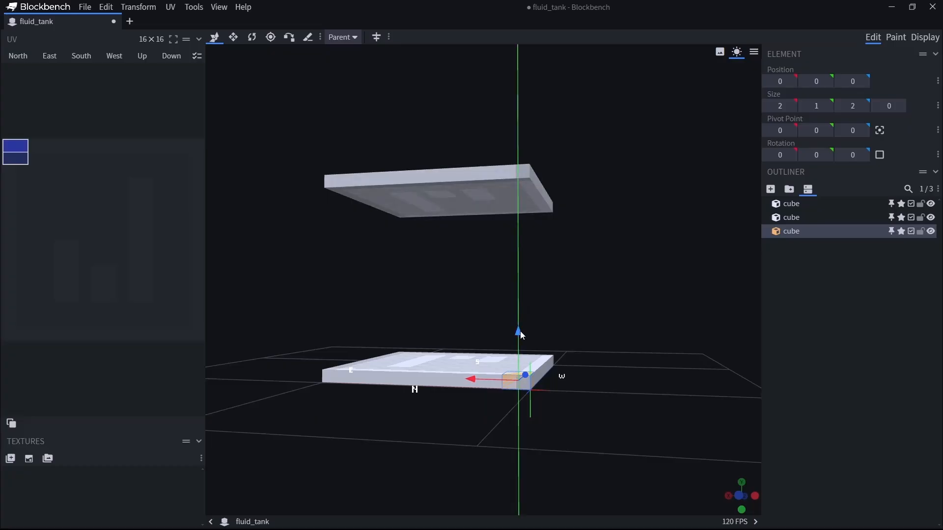
{"action": "left_click_drag", "start_coordinate": [522, 334], "coordinate": [676, 396]}
{"action": "key", "text": "s"}
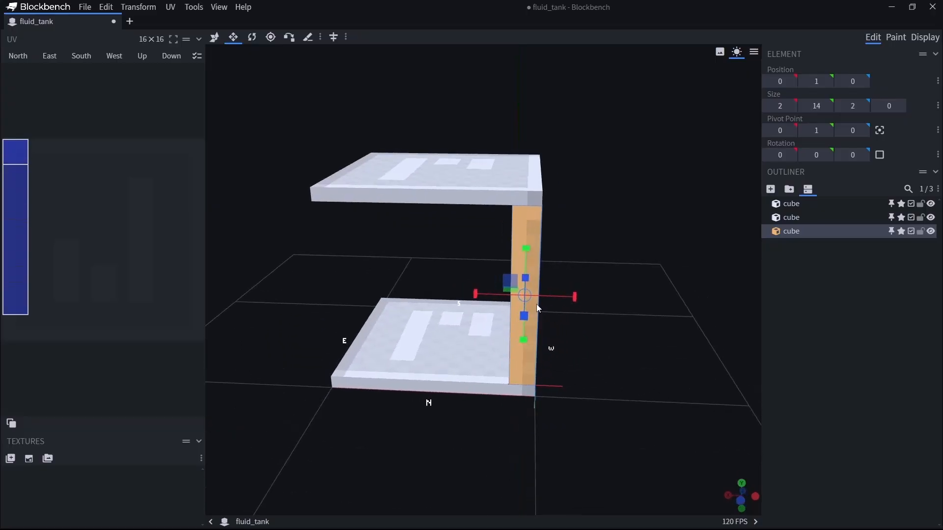
{"action": "key", "text": "v"}
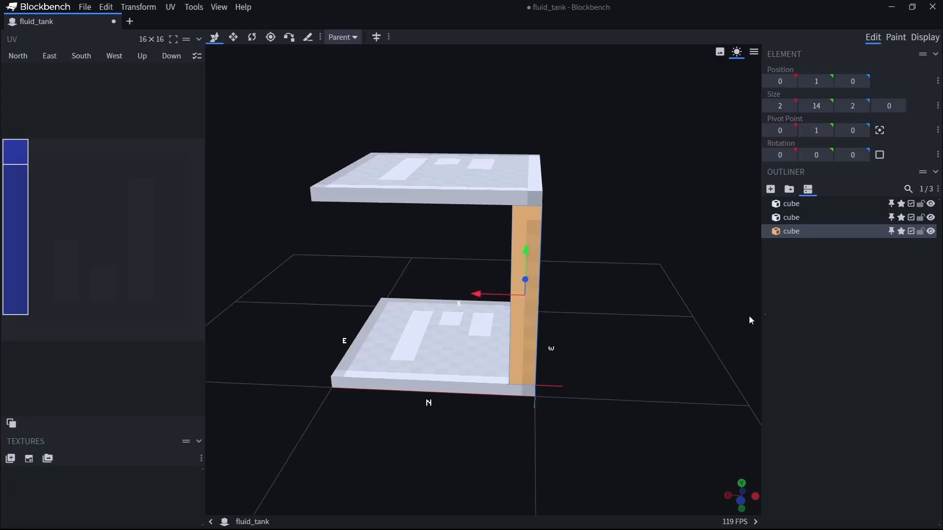
{"action": "key", "text": "ctrl+s"}
{"action": "key", "text": "Escape"}
Duplicate the orange post to the three remaining corners, at X 14 Z 0, X 14 Z 14, and X 0 Z 14.
{"action": "key", "text": "ctrl+d"}
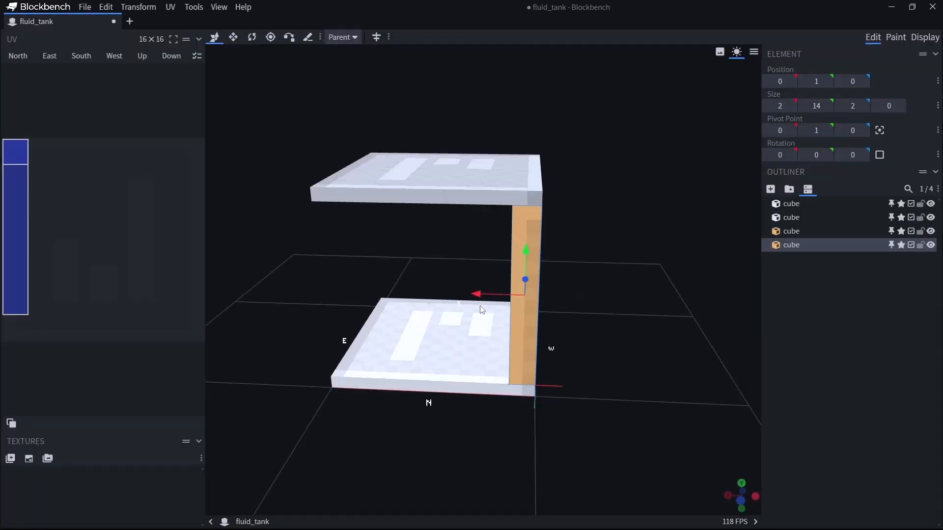
{"action": "left_click_drag", "start_coordinate": [478, 294], "coordinate": [292, 291]}
{"action": "left_click_drag", "start_coordinate": [304, 422], "coordinate": [423, 421]}
{"action": "key", "text": "ctrl+d"}
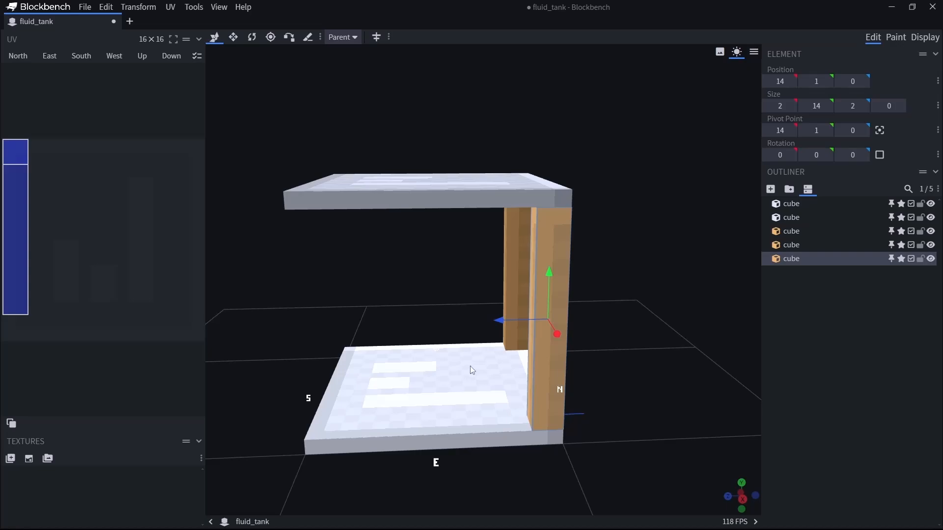
{"action": "left_click_drag", "start_coordinate": [501, 320], "coordinate": [267, 344]}
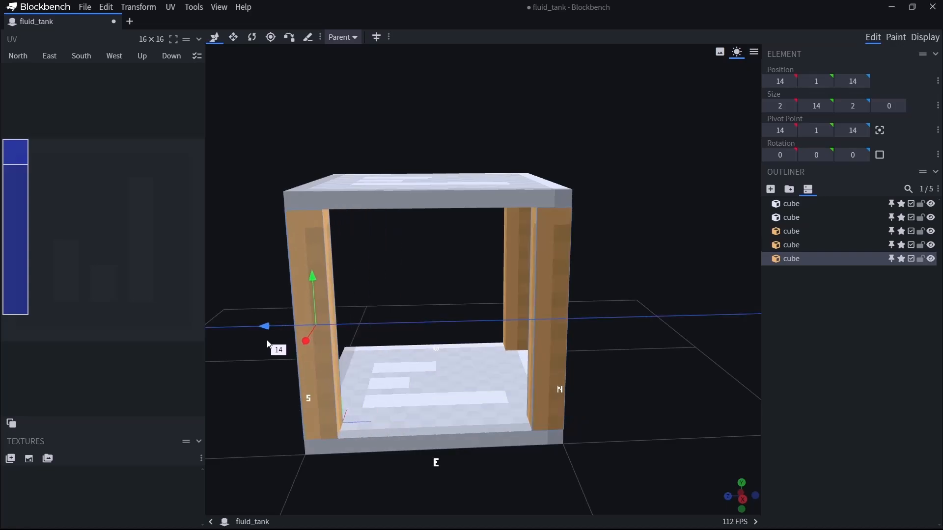
{"action": "left_click_drag", "start_coordinate": [279, 383], "coordinate": [398, 384]}
{"action": "key", "text": "ctrl+d"}
{"action": "left_click_drag", "start_coordinate": [698, 328], "coordinate": [456, 341]}
{"action": "left_click_drag", "start_coordinate": [360, 432], "coordinate": [295, 447]}
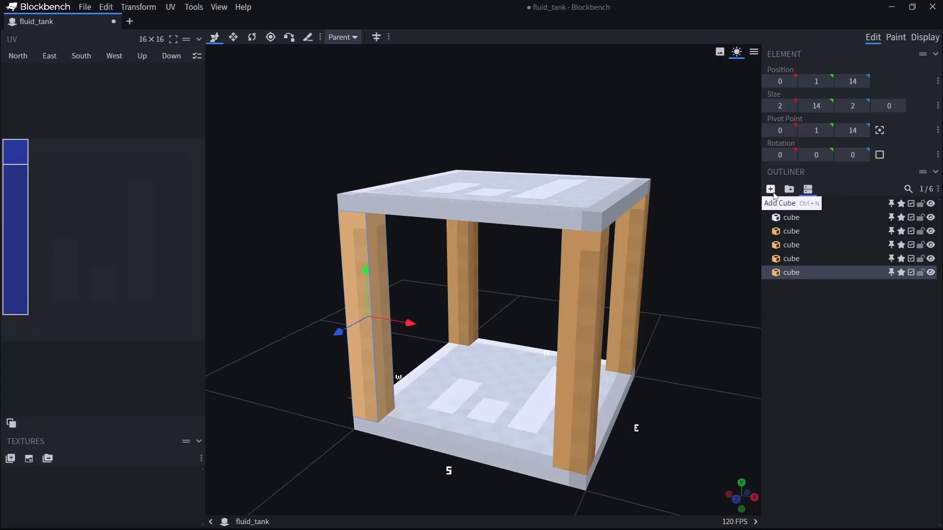
Add a cube at position 2, 1, 1 beside the origin corner post and stretch its Y size to 14.
{"action": "left_click", "coordinate": [776, 193]}
{"action": "left_click_drag", "start_coordinate": [731, 457], "coordinate": [633, 442]}
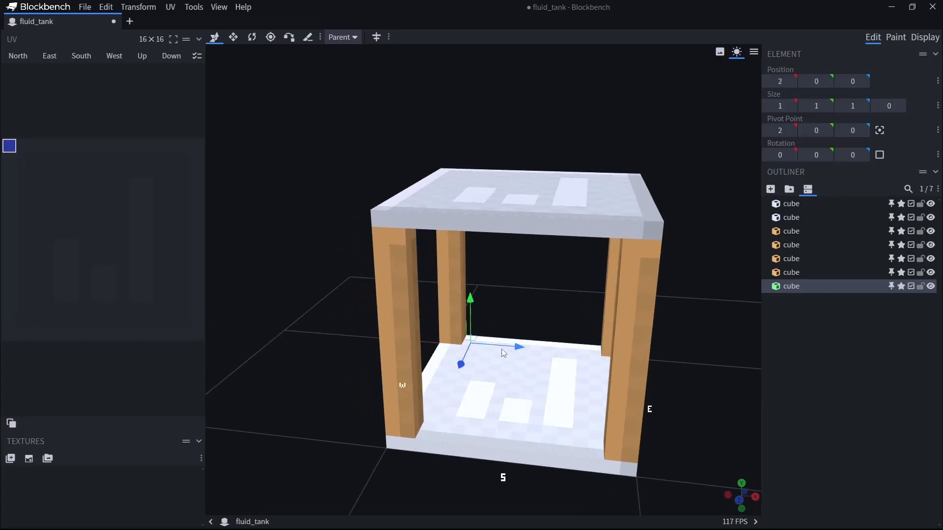
{"action": "left_click_drag", "start_coordinate": [461, 365], "coordinate": [465, 392]}
{"action": "left_click_drag", "start_coordinate": [515, 340], "coordinate": [516, 327]}
{"action": "left_click_drag", "start_coordinate": [618, 406], "coordinate": [632, 355]}
{"action": "key", "text": "s"}
{"action": "left_click_drag", "start_coordinate": [519, 343], "coordinate": [530, 136]}
Duplicate the thin green post to position 1, 1, 2, and duplicate that copy to position 1, 1, 13.
{"action": "left_click_drag", "start_coordinate": [640, 329], "coordinate": [364, 355]}
{"action": "key", "text": "ctrl+d"}
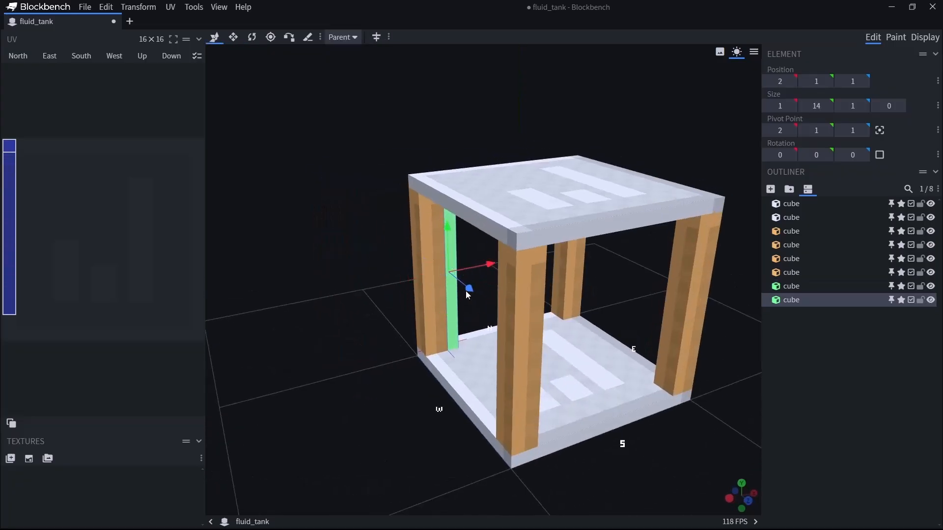
{"action": "left_click_drag", "start_coordinate": [469, 291], "coordinate": [493, 276]}
{"action": "left_click_drag", "start_coordinate": [681, 517], "coordinate": [539, 466]}
{"action": "key", "text": "ctrl+d"}
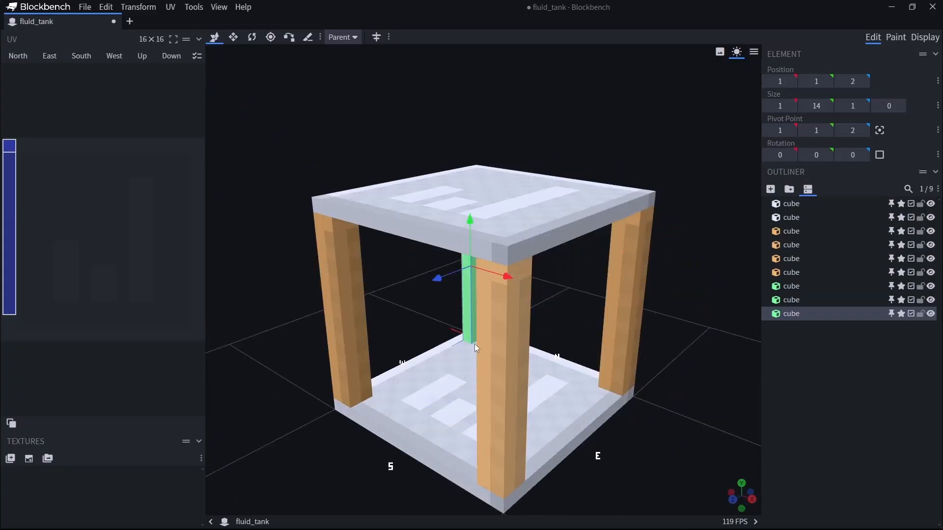
{"action": "left_click_drag", "start_coordinate": [445, 281], "coordinate": [364, 340]}
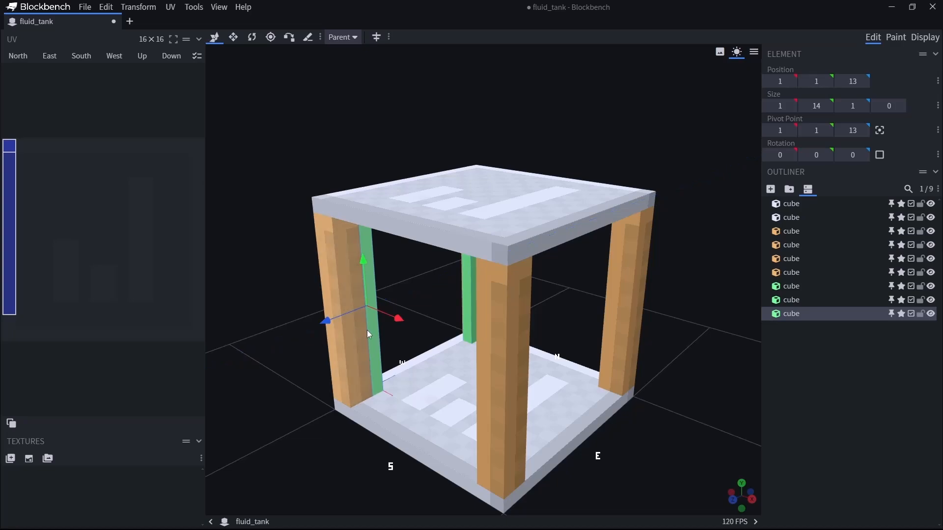
Duplicate the green post to the south side of the south-west corner post, and copy that one across to position 13, 1, 14.
{"action": "key", "text": "ctrl+d"}
{"action": "left_click_drag", "start_coordinate": [399, 319], "coordinate": [407, 322]}
{"action": "left_click_drag", "start_coordinate": [337, 326], "coordinate": [325, 331]}
{"action": "left_click_drag", "start_coordinate": [319, 451], "coordinate": [357, 446]}
{"action": "key", "text": "ctrl+d"}
{"action": "left_click_drag", "start_coordinate": [461, 340], "coordinate": [646, 370]}
{"action": "left_click_drag", "start_coordinate": [685, 310], "coordinate": [544, 324]}
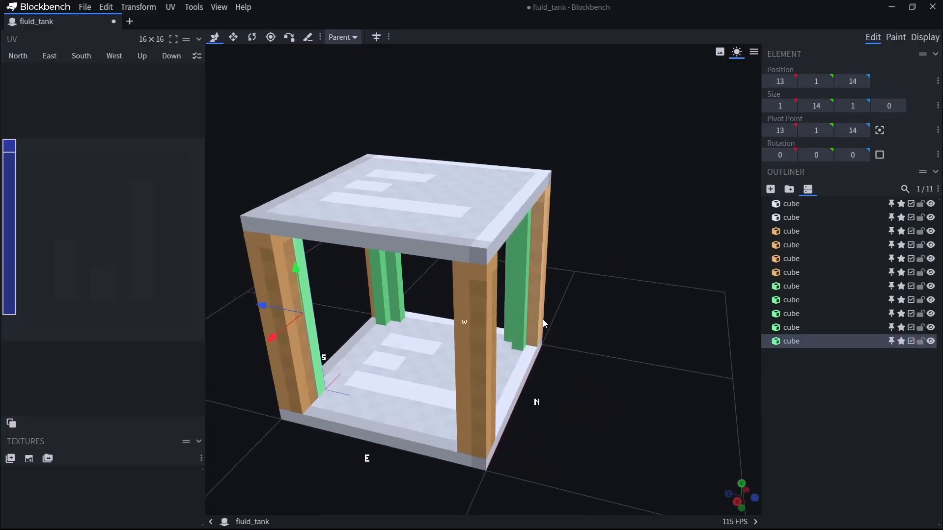
Duplicate the green post to the remaining spots beside the two east corner posts, placing the final copy at 13, 1, 1.
{"action": "key", "text": "ctrl+d"}
{"action": "left_click_drag", "start_coordinate": [264, 306], "coordinate": [393, 351]}
{"action": "key", "text": "ctrl+d"}
{"action": "left_click_drag", "start_coordinate": [393, 351], "coordinate": [447, 394]}
{"action": "left_click_drag", "start_coordinate": [613, 420], "coordinate": [639, 391]}
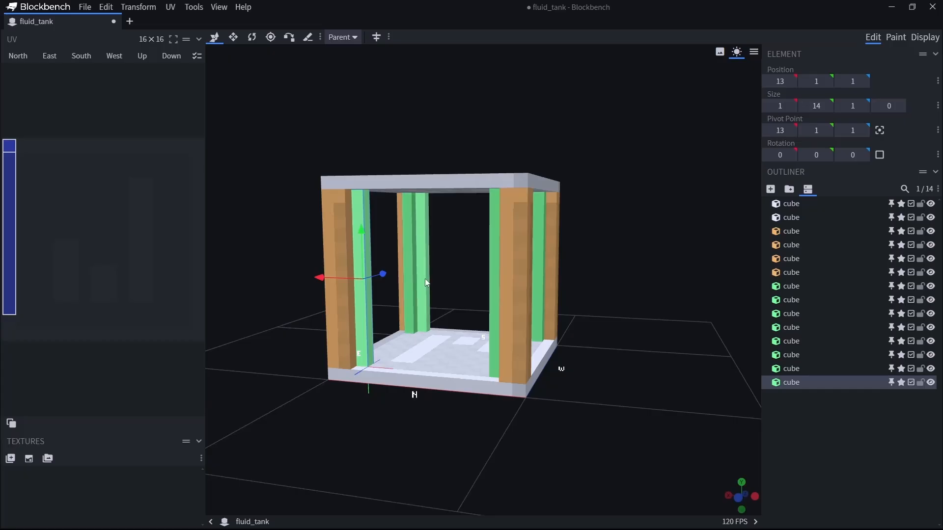
{"action": "left_click_drag", "start_coordinate": [426, 334], "coordinate": [392, 454]}
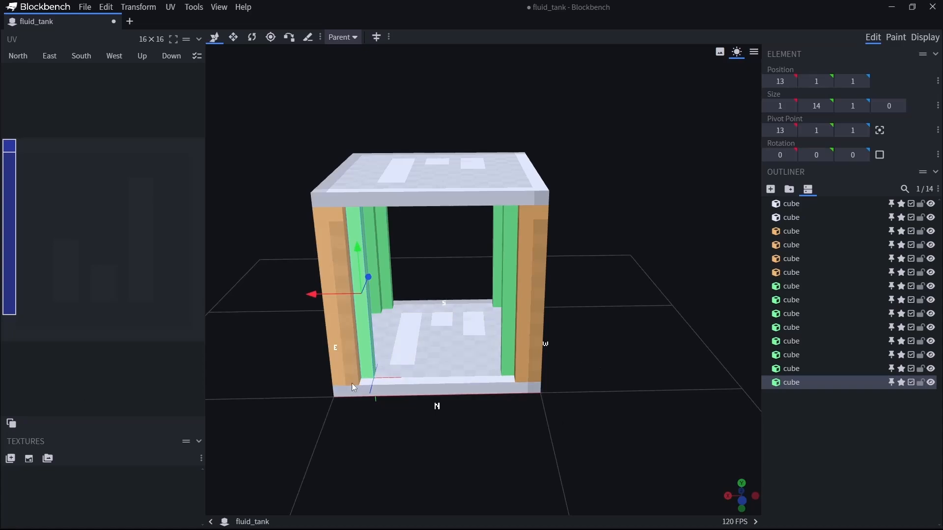
Add a cube at position 2, 1, 0 and stretch its X size to 12 between the north corner posts.
{"action": "left_click", "coordinate": [771, 190]}
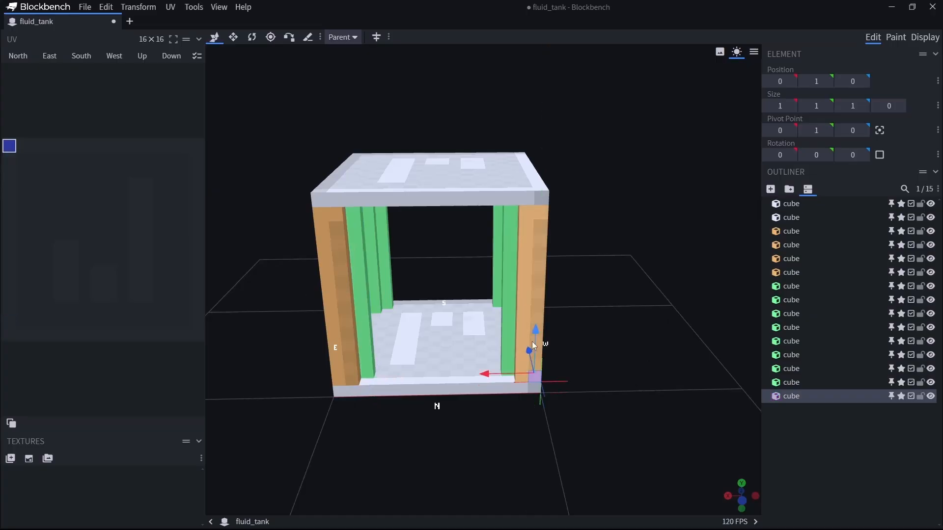
{"action": "left_click_drag", "start_coordinate": [489, 379], "coordinate": [366, 375]}
{"action": "key", "text": "s"}
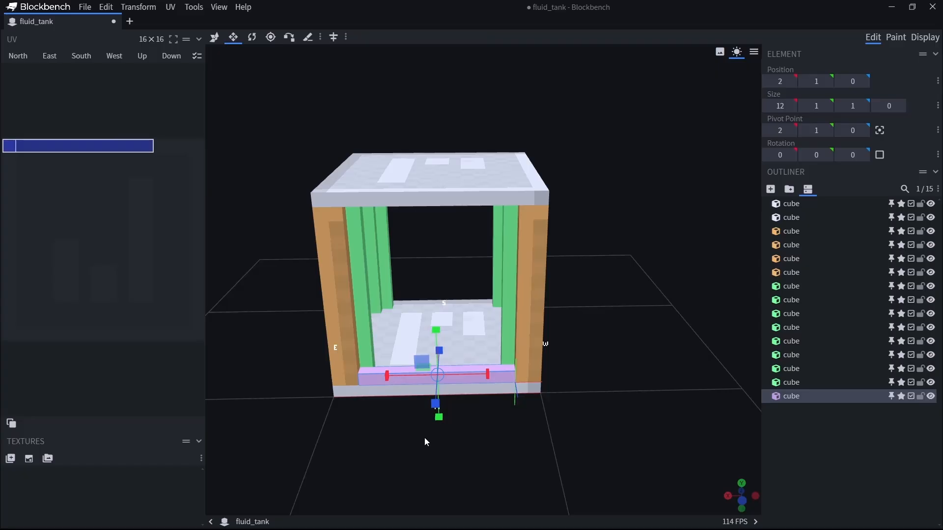
Duplicate the purple bar up to Y position 14, and duplicate both purple bars across to Z position 15.
{"action": "key", "text": "ctrl+d"}
{"action": "left_click_drag", "start_coordinate": [436, 335], "coordinate": [436, 158]}
{"action": "left_click_drag", "start_coordinate": [323, 496], "coordinate": [547, 399]}
{"action": "left_click", "coordinate": [550, 366], "text": "ctrl"}
{"action": "key", "text": "ctrl+d"}
{"action": "left_click_drag", "start_coordinate": [511, 288], "coordinate": [302, 335]}
{"action": "left_click_drag", "start_coordinate": [457, 460], "coordinate": [402, 453]}
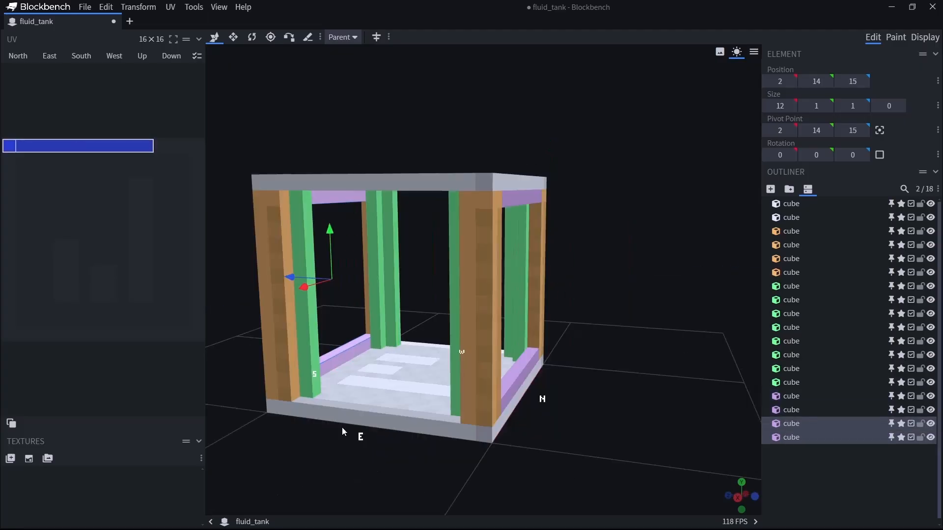
Add a cube at position 0, 1, 2 and stretch its Z size to 12 between the west corner posts.
{"action": "left_click", "coordinate": [770, 190]}
{"action": "left_click_drag", "start_coordinate": [605, 376], "coordinate": [648, 417]}
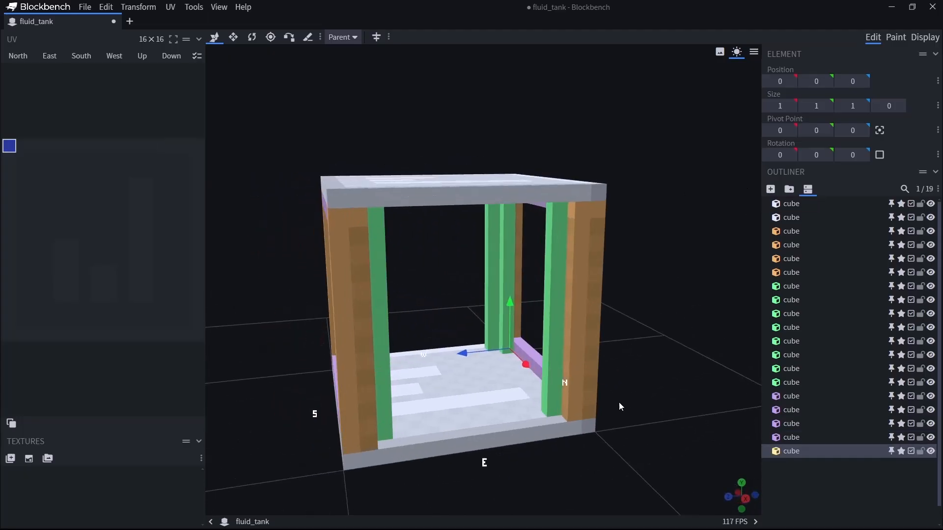
{"action": "left_click_drag", "start_coordinate": [465, 353], "coordinate": [432, 357]}
{"action": "left_click_drag", "start_coordinate": [476, 308], "coordinate": [480, 298]}
{"action": "left_click_drag", "start_coordinate": [294, 429], "coordinate": [653, 376]}
{"action": "key", "text": "s"}
Duplicate the yellow bar up to Y position 14, and duplicate both yellow bars across to X position 15.
{"action": "key", "text": "ctrl+d"}
{"action": "key", "text": "v"}
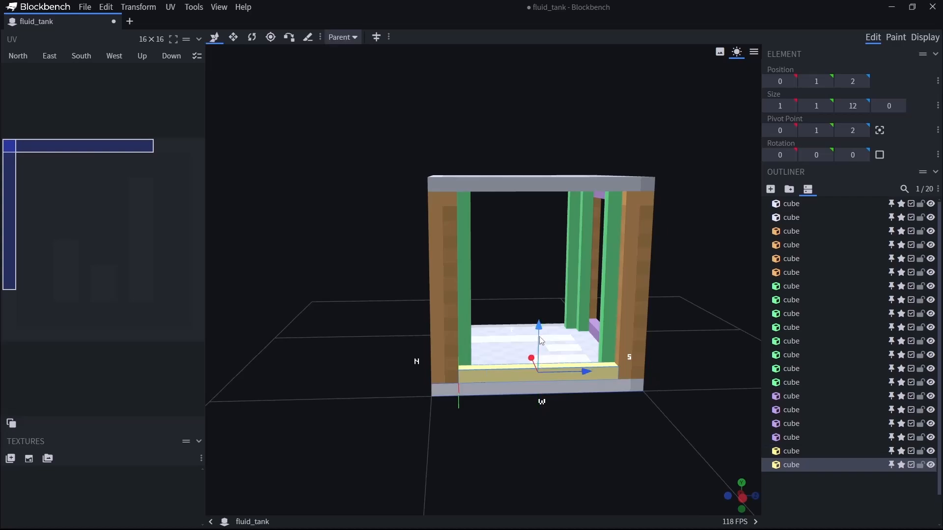
{"action": "left_click_drag", "start_coordinate": [537, 332], "coordinate": [551, 155]}
{"action": "left_click", "coordinate": [547, 376], "text": "shift"}
{"action": "key", "text": "ctrl+d"}
{"action": "left_click_drag", "start_coordinate": [408, 446], "coordinate": [590, 448]}
{"action": "left_click_drag", "start_coordinate": [454, 273], "coordinate": [282, 305]}
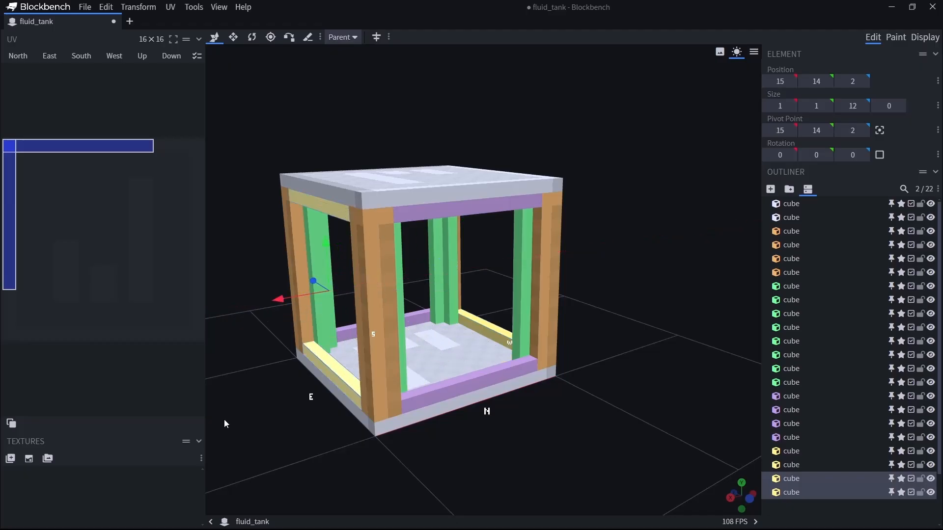
{"action": "left_click_drag", "start_coordinate": [637, 411], "coordinate": [481, 417]}
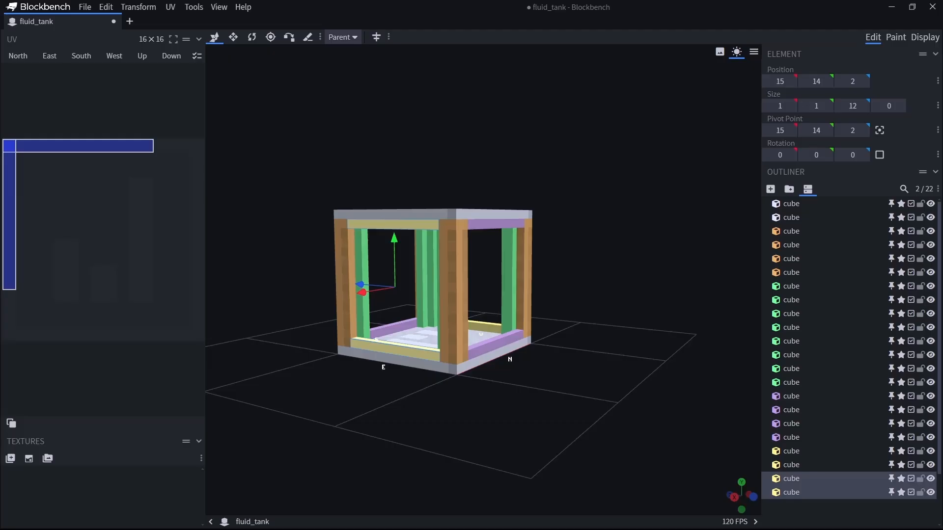
Add a cube and place it at position 3, 1, 1 beside the inner post on the north side.
{"action": "left_click", "coordinate": [771, 189]}
{"action": "left_click_drag", "start_coordinate": [477, 398], "coordinate": [553, 429]}
{"action": "left_click_drag", "start_coordinate": [457, 325], "coordinate": [449, 329]}
{"action": "left_click_drag", "start_coordinate": [511, 340], "coordinate": [520, 354]}
{"action": "left_click_drag", "start_coordinate": [675, 357], "coordinate": [582, 321]}
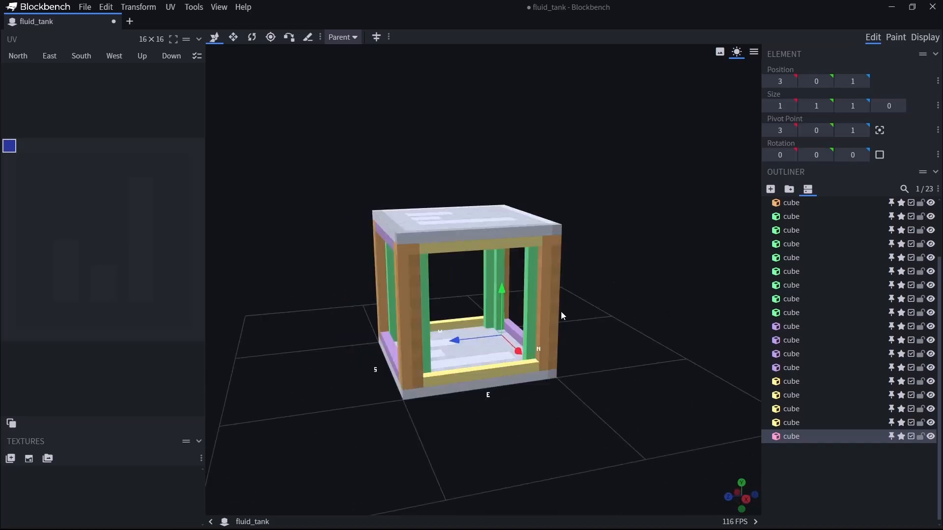
{"action": "left_click_drag", "start_coordinate": [502, 289], "coordinate": [503, 279]}
Stretch the pink cube to a Y size of 14 and an X size of 11 to form a panel.
{"action": "key", "text": "s"}
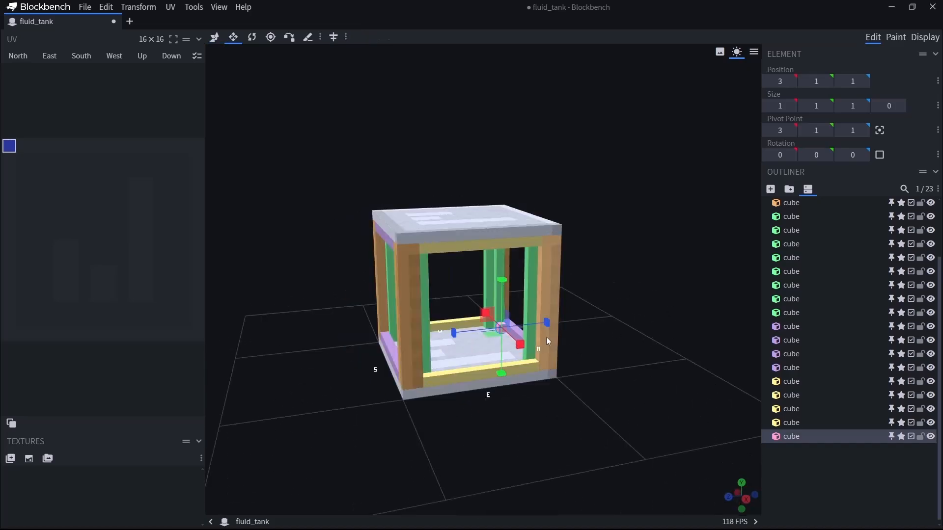
{"action": "mouse_move", "coordinate": [589, 371]}
{"action": "left_mouse_down"}
{"action": "mouse_move", "coordinate": [605, 346]}
{"action": "mouse_move", "coordinate": [602, 358]}
{"action": "left_mouse_up"}
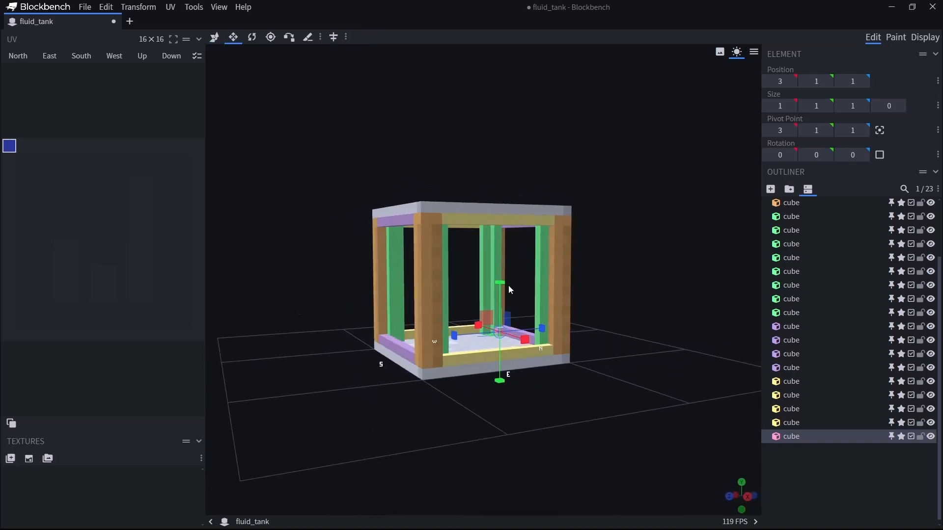
{"action": "left_click_drag", "start_coordinate": [502, 284], "coordinate": [496, 178]}
{"action": "left_click_drag", "start_coordinate": [595, 335], "coordinate": [496, 446]}
{"action": "left_click_drag", "start_coordinate": [526, 278], "coordinate": [605, 278]}
{"action": "left_click_drag", "start_coordinate": [673, 348], "coordinate": [525, 380]}
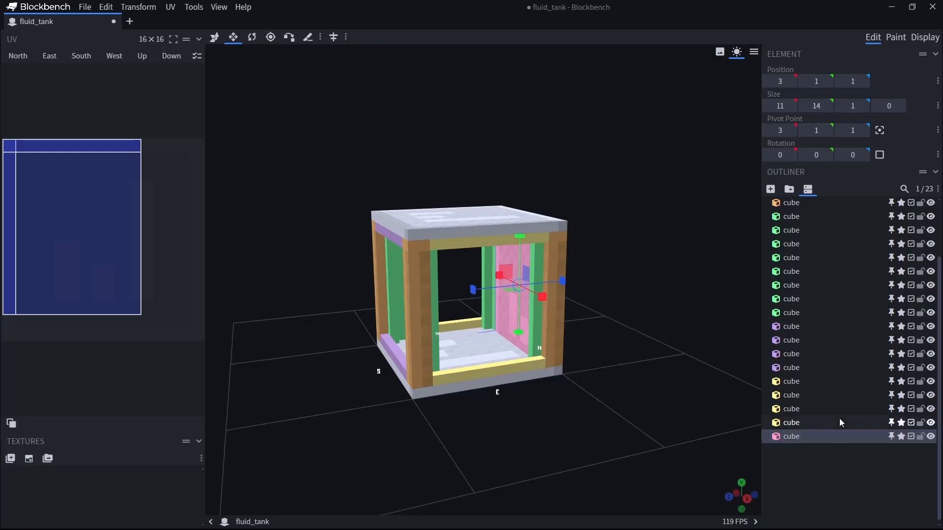
{"action": "left_click", "coordinate": [838, 422]}
{"action": "left_click", "coordinate": [805, 203], "text": "shift"}
{"action": "left_click", "coordinate": [789, 190]}
{"action": "scroll", "coordinate": [850, 285], "scroll_direction": "up", "scroll_amount": 3}
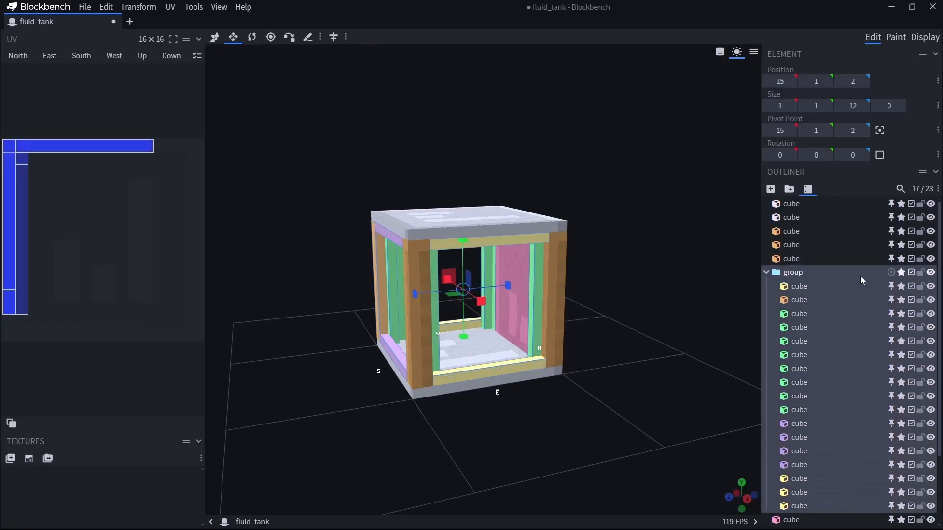
{"action": "key", "text": "ctrl+z"}
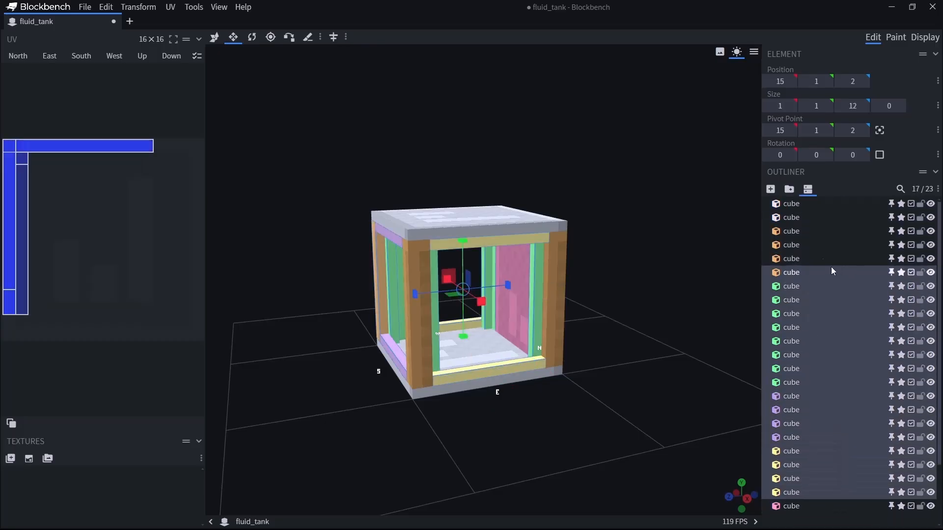
Group all the frame cubes except the pink panel, hide the group, and select the panel.
{"action": "left_click", "coordinate": [800, 205], "text": "shift"}
{"action": "left_click", "coordinate": [789, 189]}
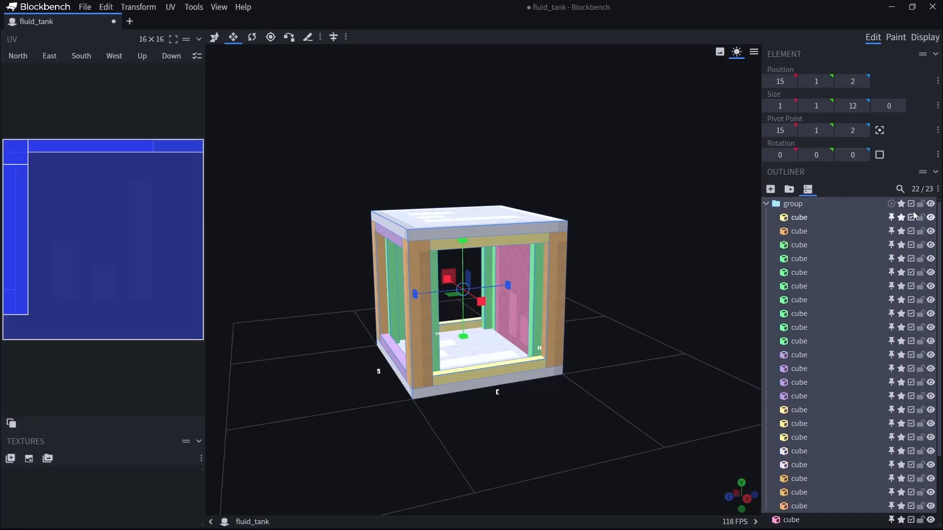
{"action": "left_click", "coordinate": [931, 204]}
{"action": "left_click_drag", "start_coordinate": [745, 320], "coordinate": [583, 382]}
{"action": "left_click", "coordinate": [524, 267]}
{"action": "left_click_drag", "start_coordinate": [616, 412], "coordinate": [609, 397]}
{"action": "scroll", "coordinate": [612, 399], "scroll_direction": "up", "scroll_amount": 5}
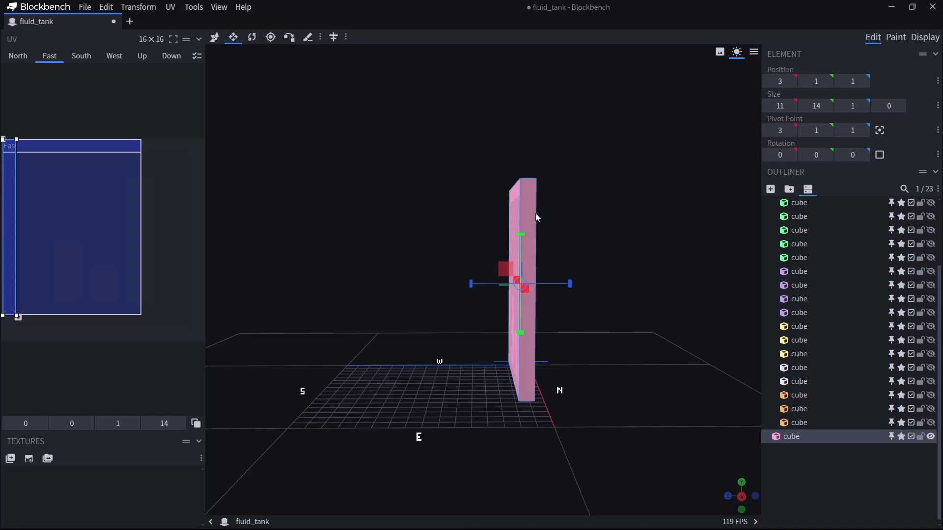
Try a Z size of 0.001 on the pink panel and inspect its thickness.
{"action": "left_click_drag", "start_coordinate": [560, 225], "coordinate": [553, 224]}
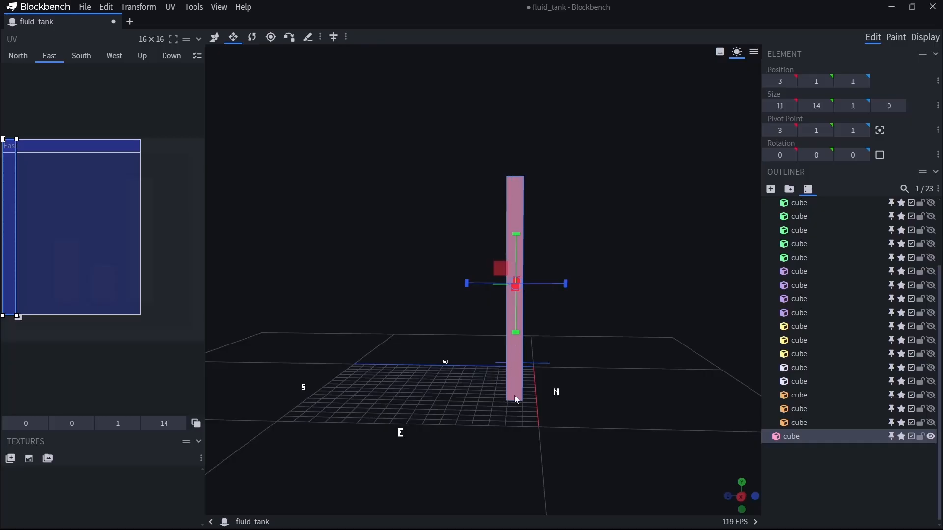
{"action": "left_click_drag", "start_coordinate": [514, 395], "coordinate": [429, 406]}
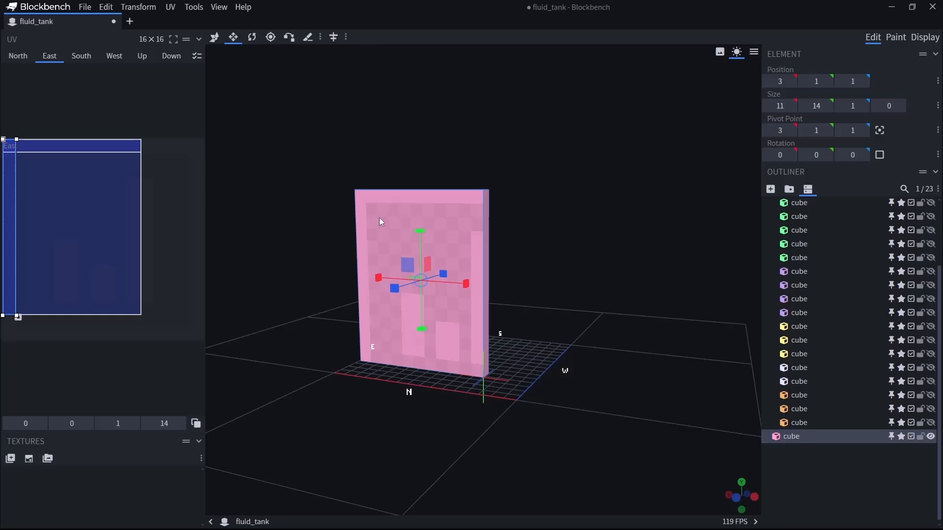
{"action": "left_click_drag", "start_coordinate": [439, 233], "coordinate": [426, 314]}
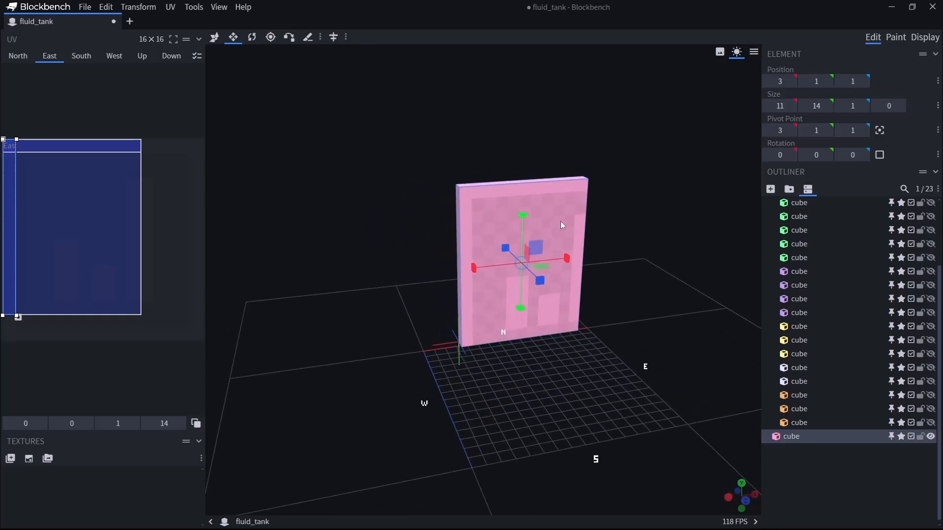
{"action": "left_click_drag", "start_coordinate": [267, 511], "coordinate": [436, 483]}
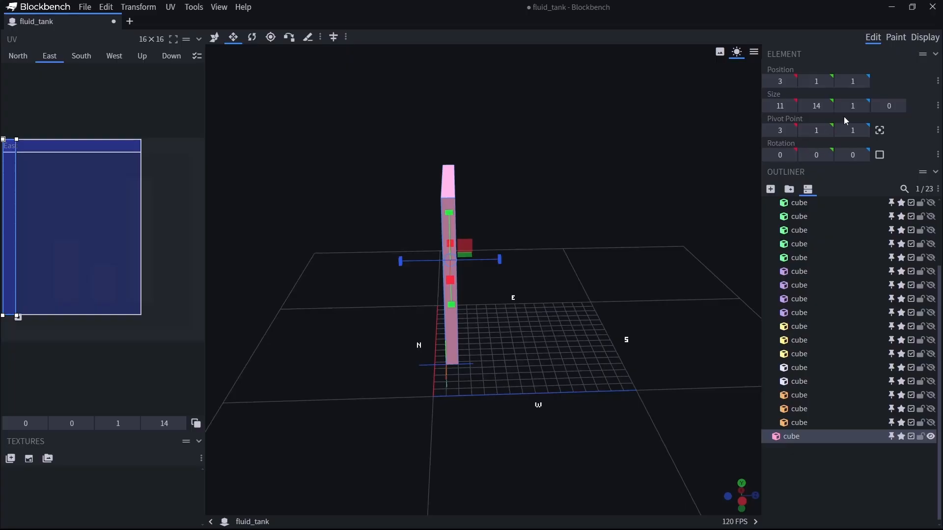
{"action": "key", "text": "v"}
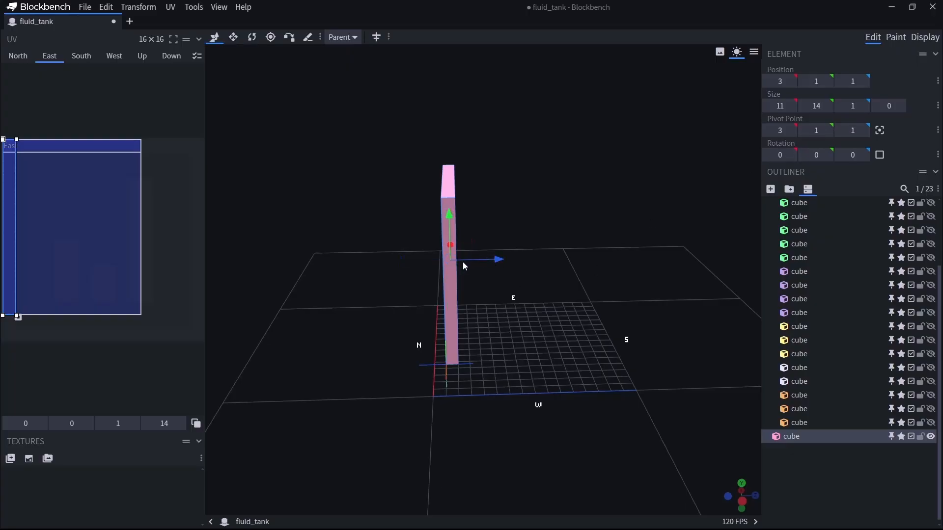
{"action": "left_click", "coordinate": [853, 106]}
{"action": "key", "text": "Return"}
{"action": "left_click_drag", "start_coordinate": [492, 458], "coordinate": [760, 436]}
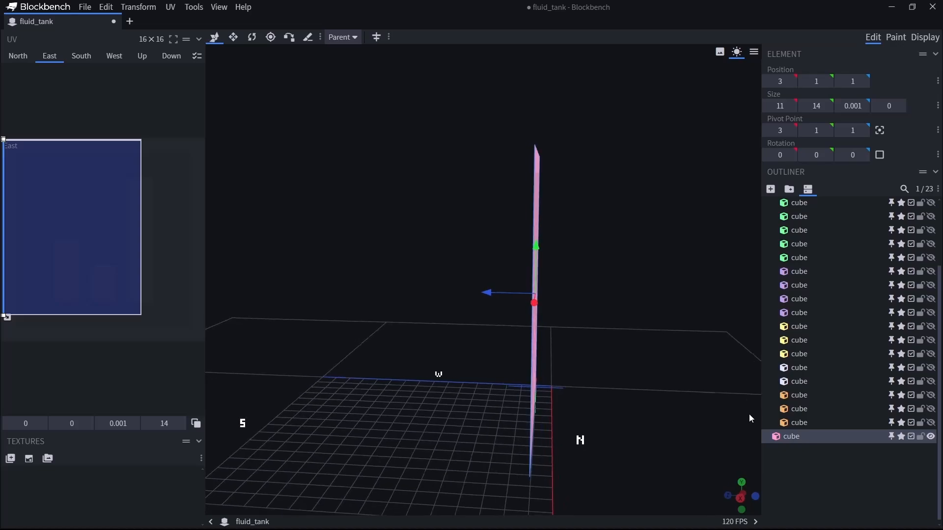
{"action": "left_click_drag", "start_coordinate": [750, 414], "coordinate": [511, 443]}
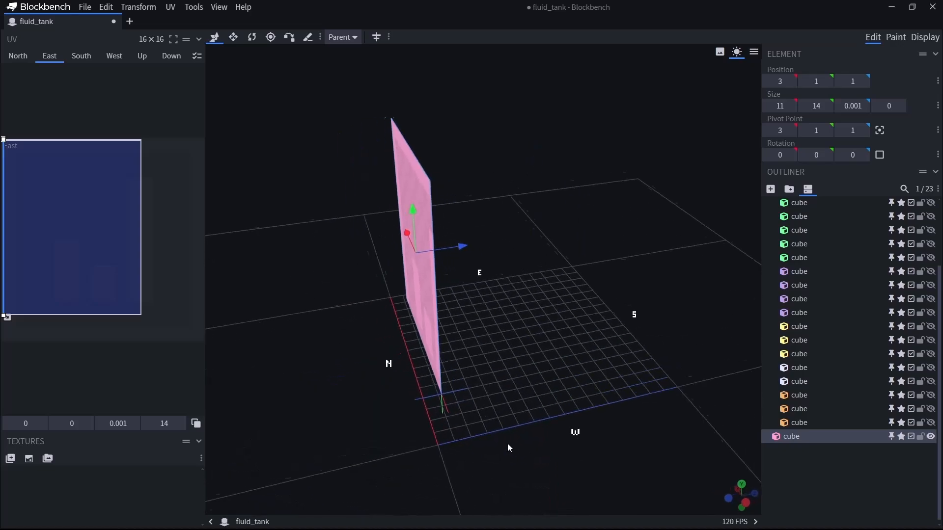
Set the pink panel's Z size to 1.
{"action": "left_click", "coordinate": [853, 106]}
{"action": "type", "text": "1"}
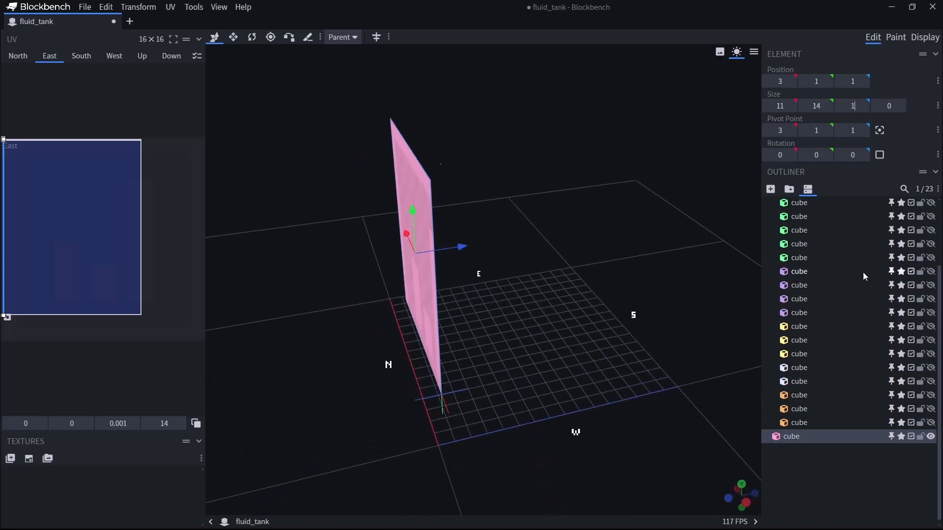
{"action": "key", "text": "Return"}
{"action": "left_click_drag", "start_coordinate": [631, 367], "coordinate": [565, 354]}
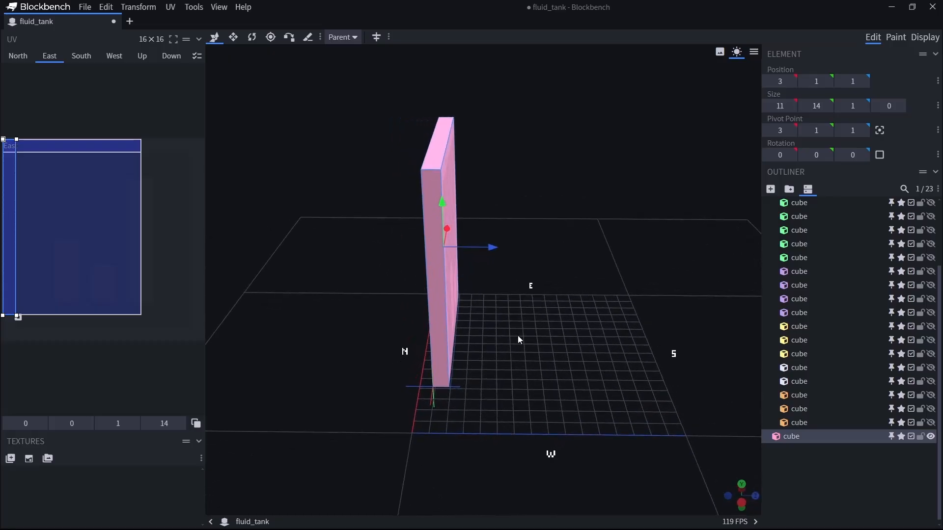
Try thinning the pink panel to a Z size of 0.1 and then 0, and undo the thickness changes.
{"action": "key", "text": "s"}
{"action": "left_click_drag", "start_coordinate": [517, 337], "coordinate": [493, 260]}
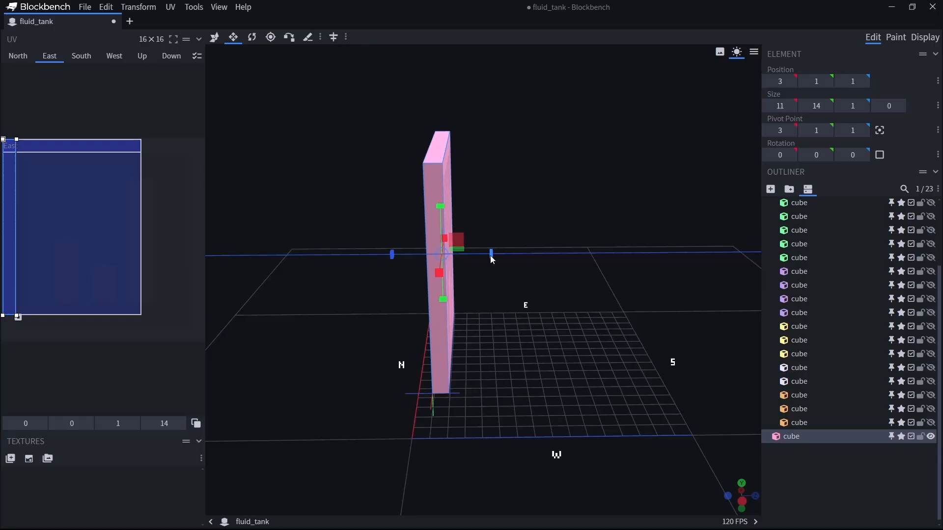
{"action": "left_click_drag", "start_coordinate": [492, 260], "coordinate": [479, 261]}
{"action": "mouse_move", "coordinate": [549, 323]}
{"action": "left_mouse_down"}
{"action": "mouse_move", "coordinate": [557, 309]}
{"action": "mouse_move", "coordinate": [555, 360]}
{"action": "mouse_move", "coordinate": [576, 364]}
{"action": "mouse_move", "coordinate": [572, 391]}
{"action": "mouse_move", "coordinate": [554, 335]}
{"action": "left_mouse_up"}
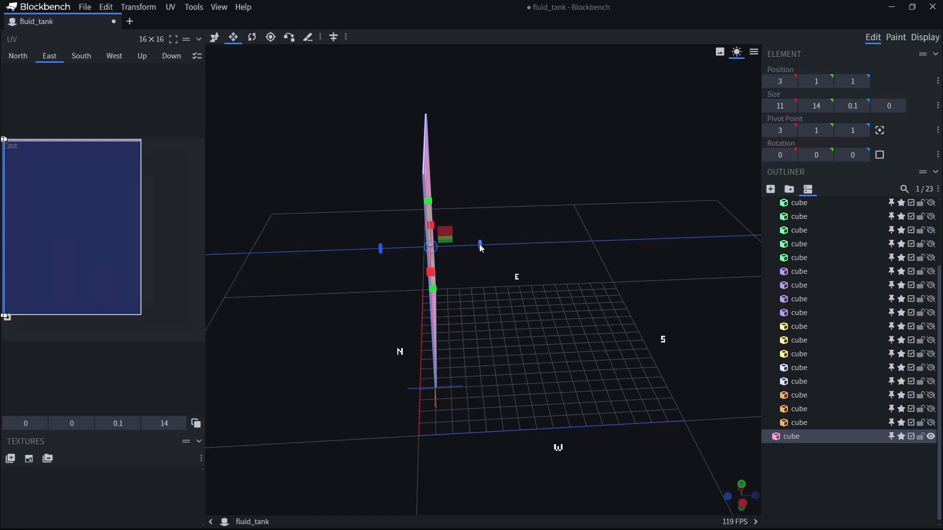
{"action": "left_click_drag", "start_coordinate": [478, 244], "coordinate": [480, 248]}
{"action": "left_click_drag", "start_coordinate": [492, 324], "coordinate": [723, 323]}
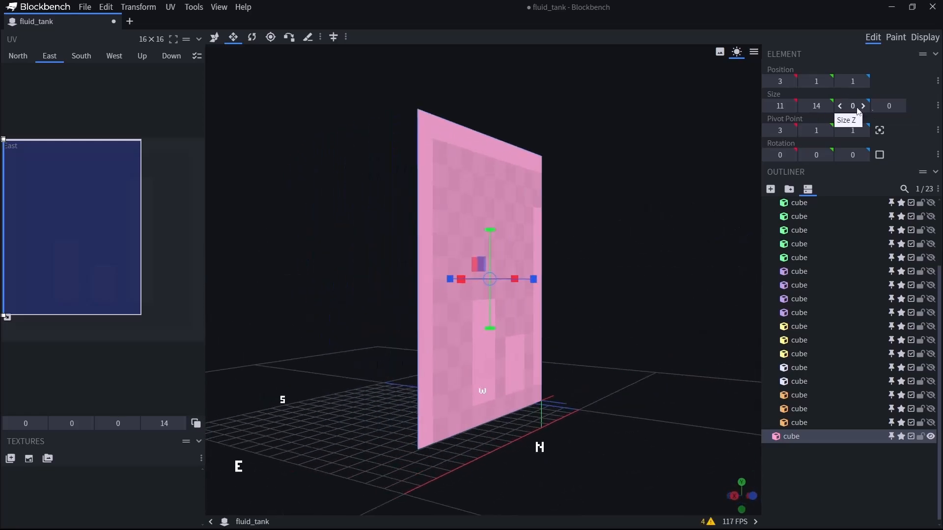
{"action": "left_click_drag", "start_coordinate": [616, 330], "coordinate": [448, 476]}
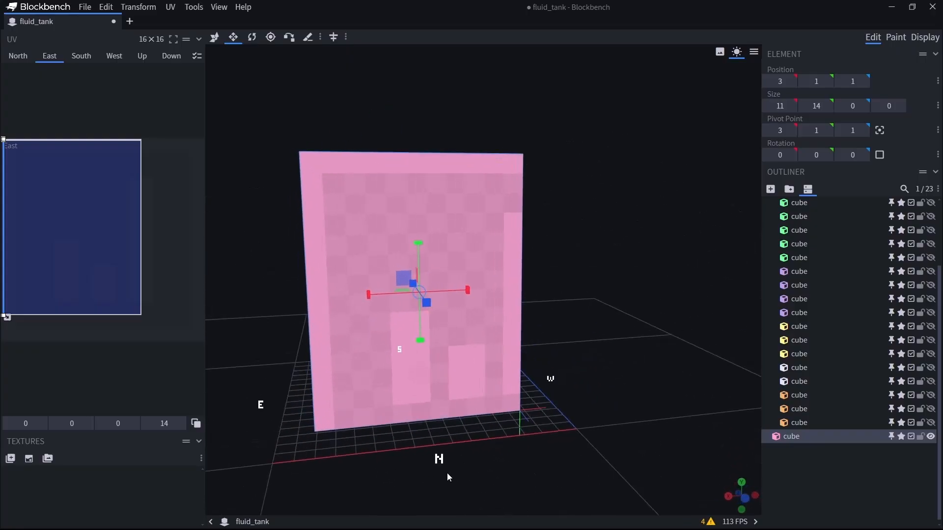
{"action": "left_click_drag", "start_coordinate": [597, 313], "coordinate": [460, 323]}
{"action": "key", "text": "ctrl+z"}
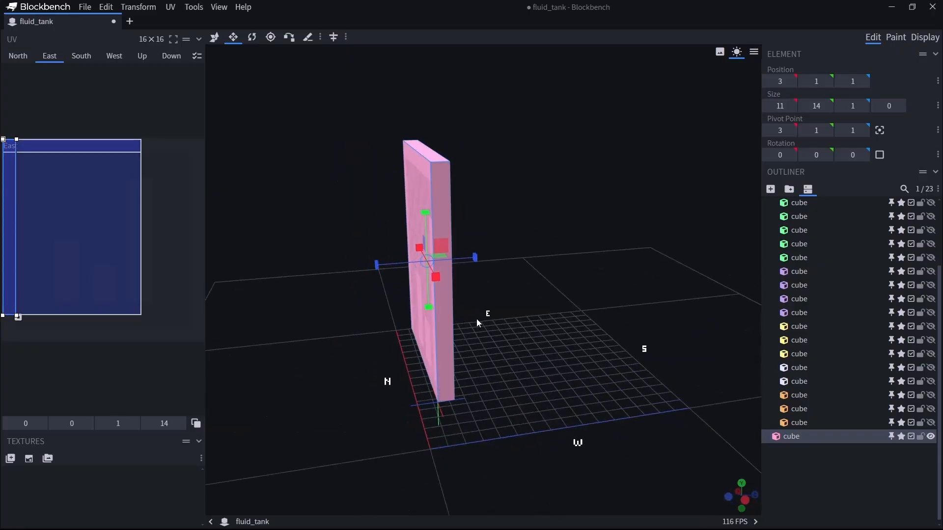
Flatten the pink panel to a Z size of 0 and show the hidden frame group again.
{"action": "key", "text": "ctrl+y"}
{"action": "key", "text": "ctrl+z"}
{"action": "left_click_drag", "start_coordinate": [534, 352], "coordinate": [504, 304]}
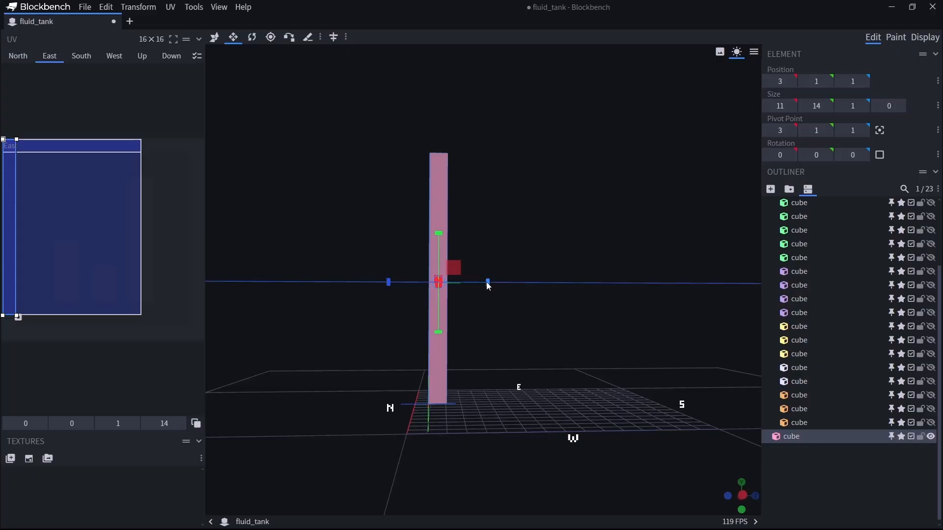
{"action": "left_click_drag", "start_coordinate": [487, 282], "coordinate": [483, 283]}
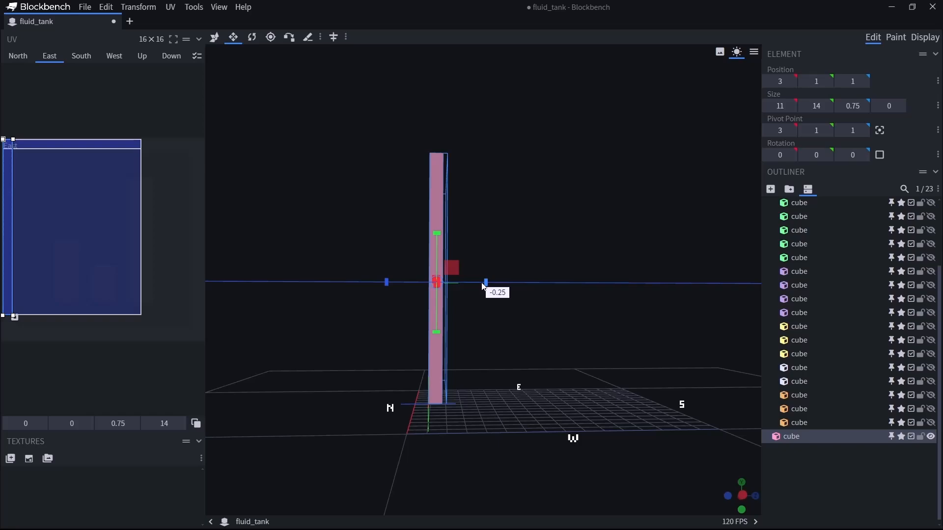
{"action": "left_click_drag", "start_coordinate": [481, 283], "coordinate": [475, 289]}
{"action": "left_click_drag", "start_coordinate": [481, 360], "coordinate": [540, 408]}
{"action": "scroll", "coordinate": [899, 231], "scroll_direction": "up", "scroll_amount": 3}
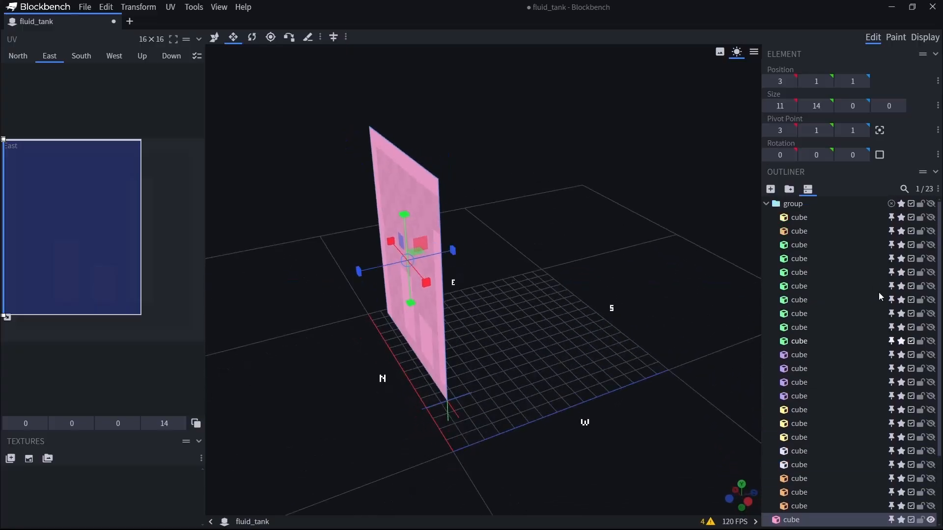
{"action": "left_click", "coordinate": [931, 203]}
Duplicate the flat pink panel and move the copy to the south side at Z position 14.
{"action": "left_click_drag", "start_coordinate": [702, 418], "coordinate": [666, 404]}
{"action": "key", "text": "ctrl+d"}
{"action": "key", "text": "v"}
{"action": "left_click_drag", "start_coordinate": [479, 250], "coordinate": [730, 318]}
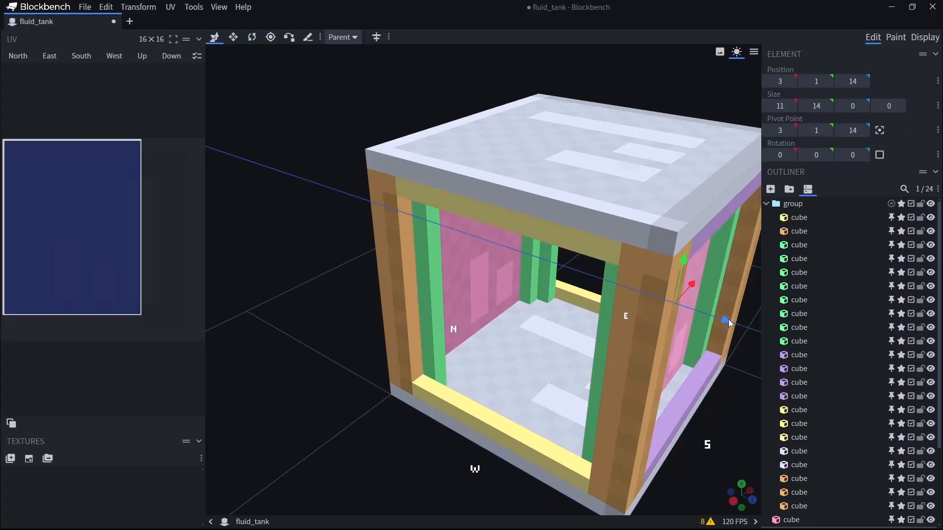
{"action": "left_click_drag", "start_coordinate": [372, 456], "coordinate": [390, 346]}
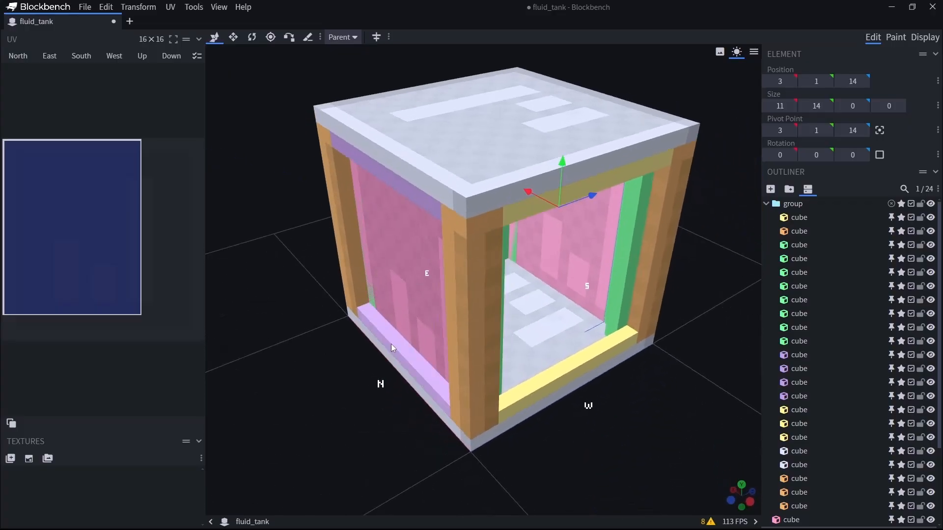
{"action": "left_click_drag", "start_coordinate": [336, 410], "coordinate": [420, 380]}
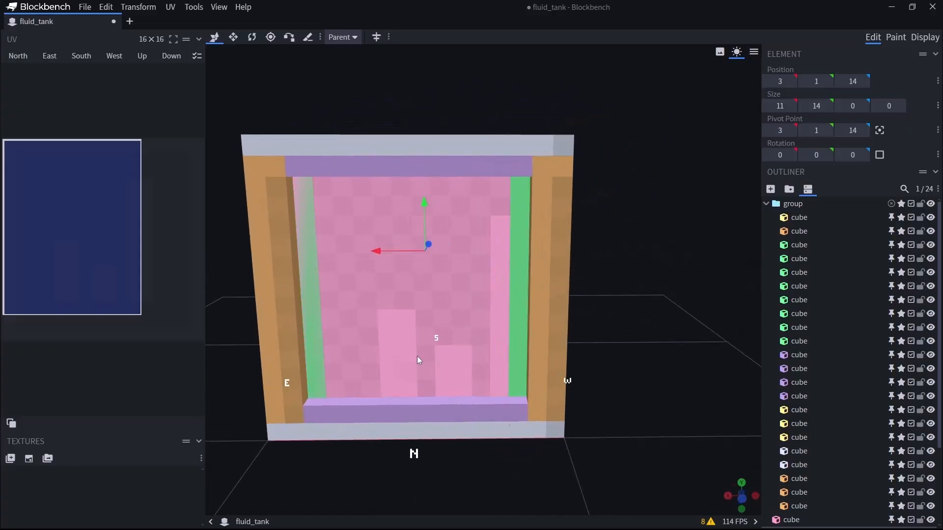
Narrow the north pink panel to an X size of 10.
{"action": "left_click", "coordinate": [418, 360]}
{"action": "key", "text": "s"}
{"action": "left_click_drag", "start_coordinate": [353, 291], "coordinate": [370, 291]}
{"action": "left_click_drag", "start_coordinate": [641, 319], "coordinate": [572, 367]}
Move the south pink panel to Z position 15 and narrow it to an X size of 10.
{"action": "left_click", "coordinate": [510, 409]}
{"action": "key", "text": "v"}
{"action": "left_click_drag", "start_coordinate": [317, 474], "coordinate": [311, 444]}
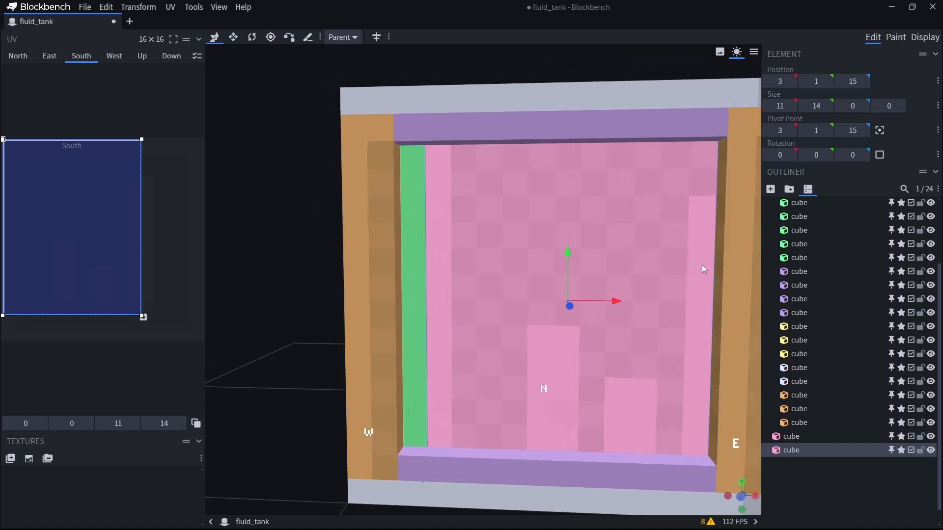
{"action": "key", "text": "s"}
{"action": "left_click_drag", "start_coordinate": [616, 301], "coordinate": [604, 301]}
{"action": "left_click_drag", "start_coordinate": [280, 428], "coordinate": [475, 446]}
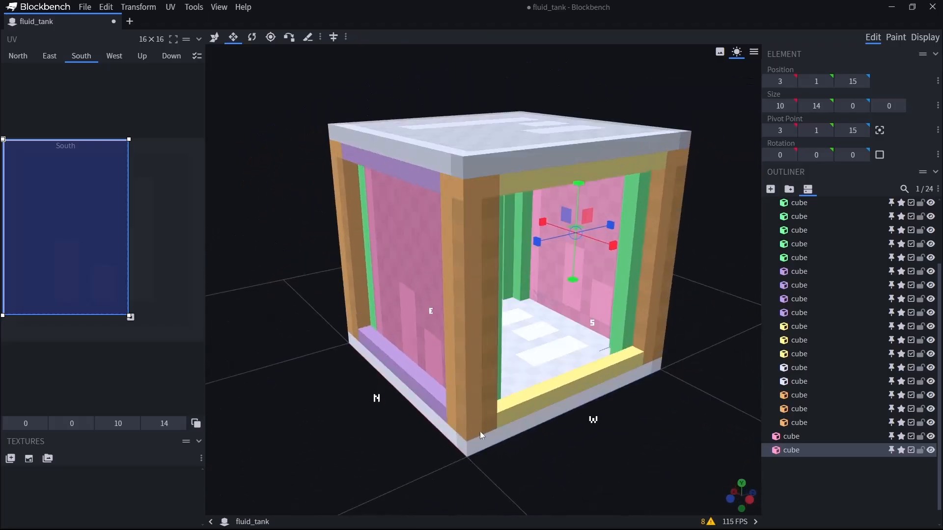
Shorten the south and north panels at both ends to a Y size of 12, starting at Y position 2.
{"action": "left_click_drag", "start_coordinate": [572, 284], "coordinate": [573, 276]}
{"action": "left_click_drag", "start_coordinate": [577, 344], "coordinate": [560, 411]}
{"action": "left_click_drag", "start_coordinate": [622, 228], "coordinate": [617, 239]}
{"action": "left_click_drag", "start_coordinate": [528, 484], "coordinate": [523, 520]}
{"action": "left_click_drag", "start_coordinate": [489, 316], "coordinate": [493, 308]}
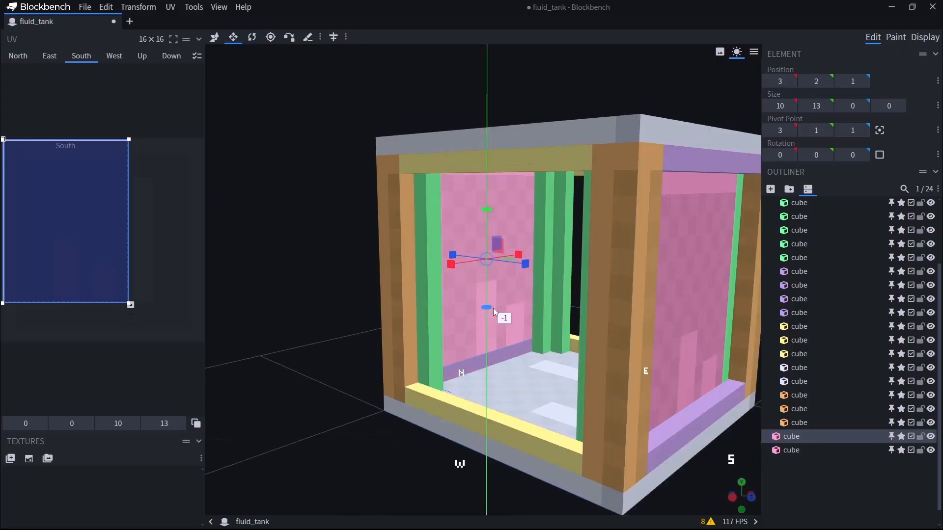
{"action": "left_click_drag", "start_coordinate": [484, 209], "coordinate": [484, 219]}
{"action": "left_click_drag", "start_coordinate": [302, 391], "coordinate": [488, 426]}
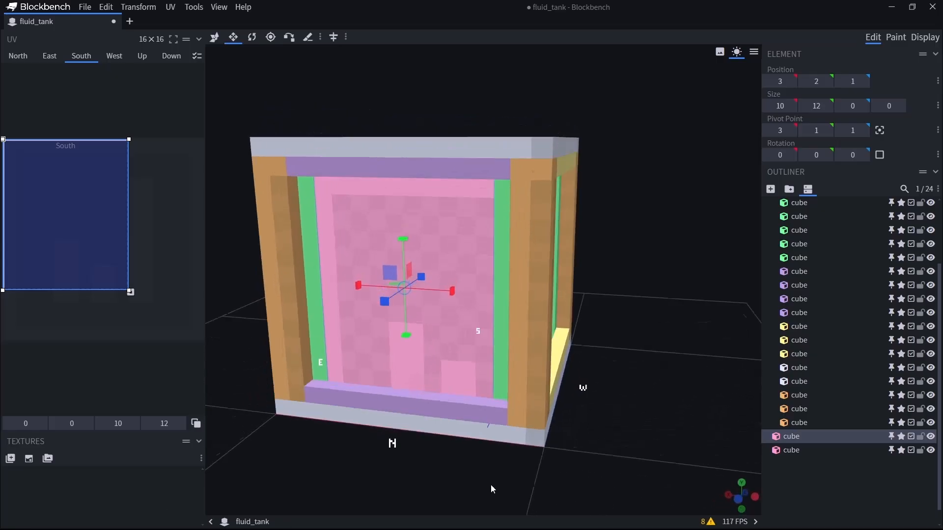
Try extending the south panel's upper edge by one unit and the north panel to a Y size of 14.
{"action": "left_click_drag", "start_coordinate": [526, 480], "coordinate": [429, 468]}
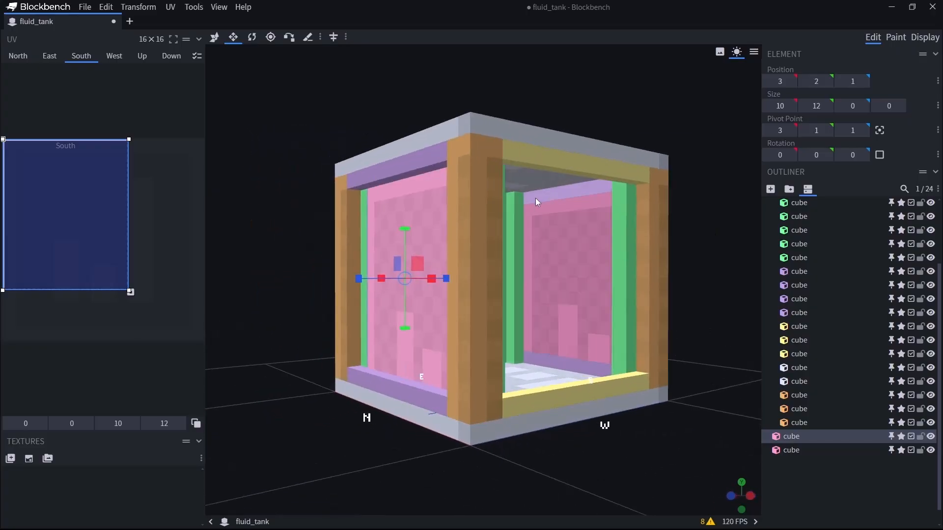
{"action": "scroll", "coordinate": [558, 307], "scroll_direction": "down", "scroll_amount": 6}
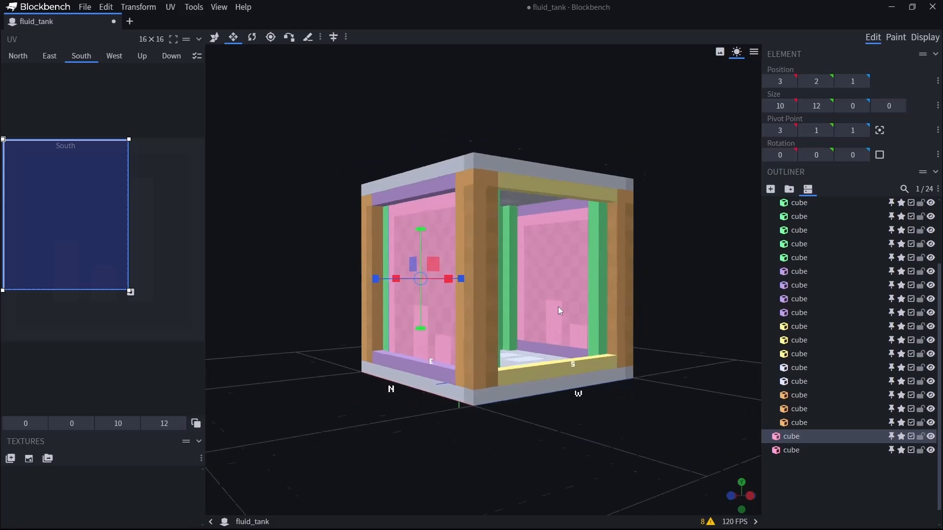
{"action": "left_click_drag", "start_coordinate": [558, 308], "coordinate": [550, 363]}
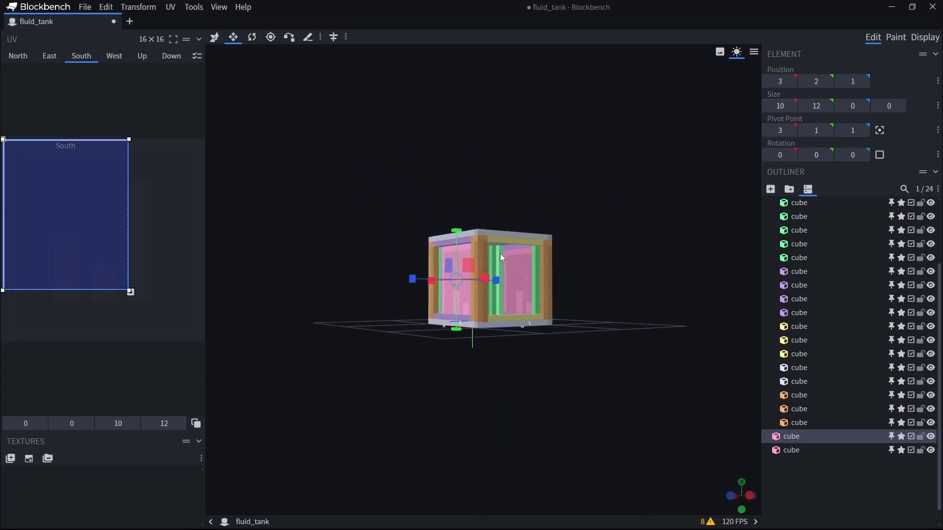
{"action": "scroll", "coordinate": [531, 459], "scroll_direction": "up", "scroll_amount": 5}
{"action": "scroll", "coordinate": [538, 460], "scroll_direction": "up", "scroll_amount": 2}
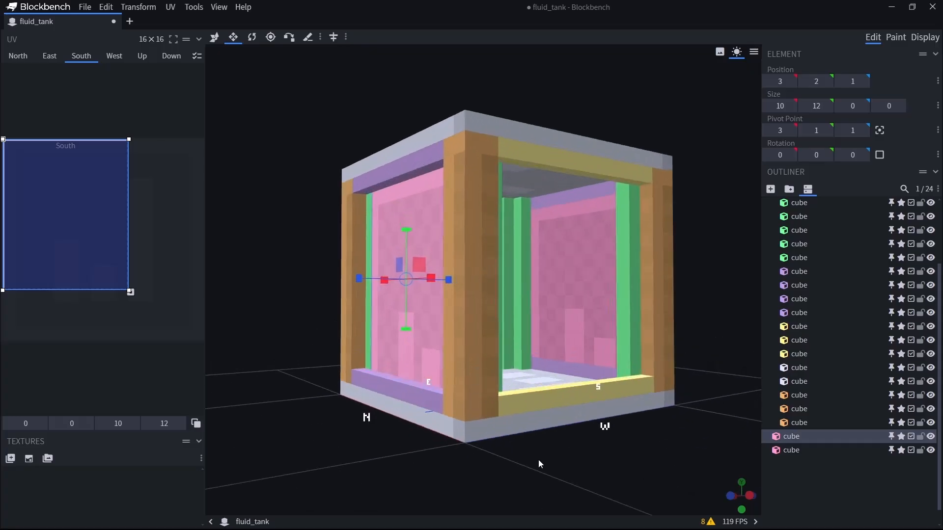
{"action": "left_click", "coordinate": [577, 321]}
{"action": "left_click_drag", "start_coordinate": [576, 231], "coordinate": [576, 219]}
{"action": "left_click", "coordinate": [405, 195]}
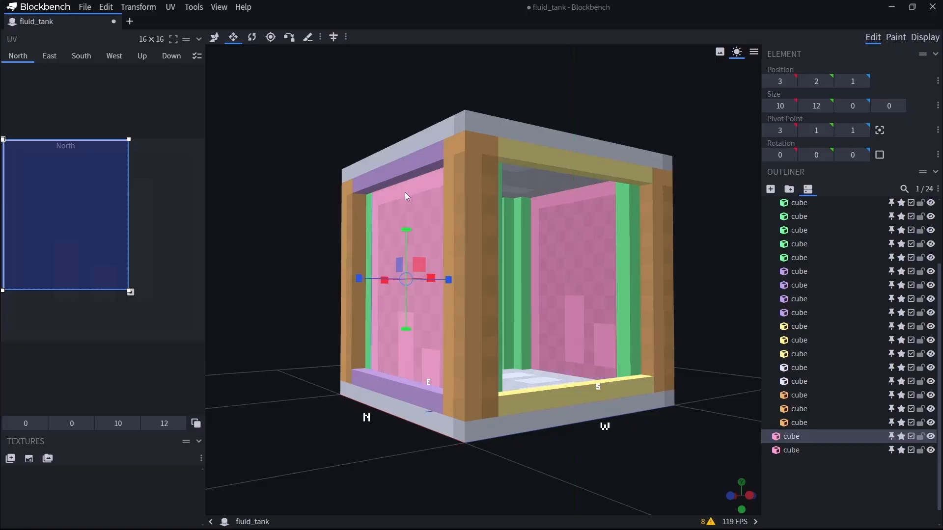
{"action": "left_click_drag", "start_coordinate": [406, 229], "coordinate": [408, 219]}
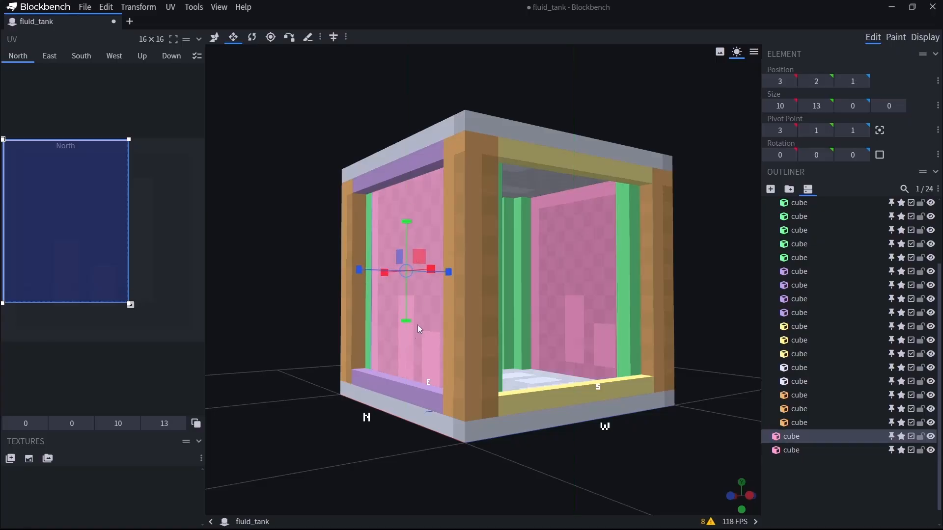
{"action": "left_click_drag", "start_coordinate": [405, 322], "coordinate": [407, 334]}
Try shifting the panels one unit inward, the north one to Z position 2 and the south one to Z position 14.
{"action": "left_click_drag", "start_coordinate": [588, 449], "coordinate": [510, 470]}
{"action": "key", "text": "v"}
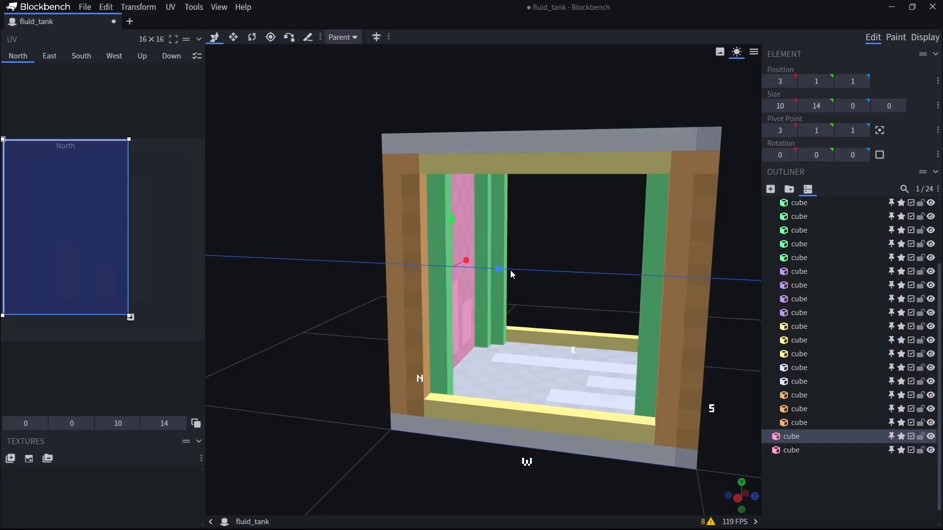
{"action": "left_click_drag", "start_coordinate": [509, 270], "coordinate": [515, 276]}
{"action": "left_click_drag", "start_coordinate": [456, 479], "coordinate": [510, 472]}
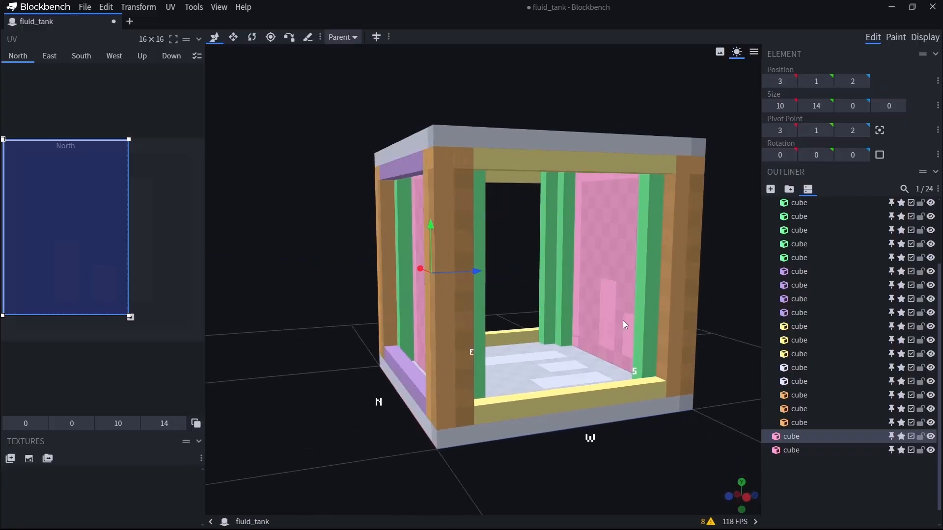
{"action": "left_click", "coordinate": [603, 295]}
{"action": "left_click_drag", "start_coordinate": [353, 462], "coordinate": [517, 494]}
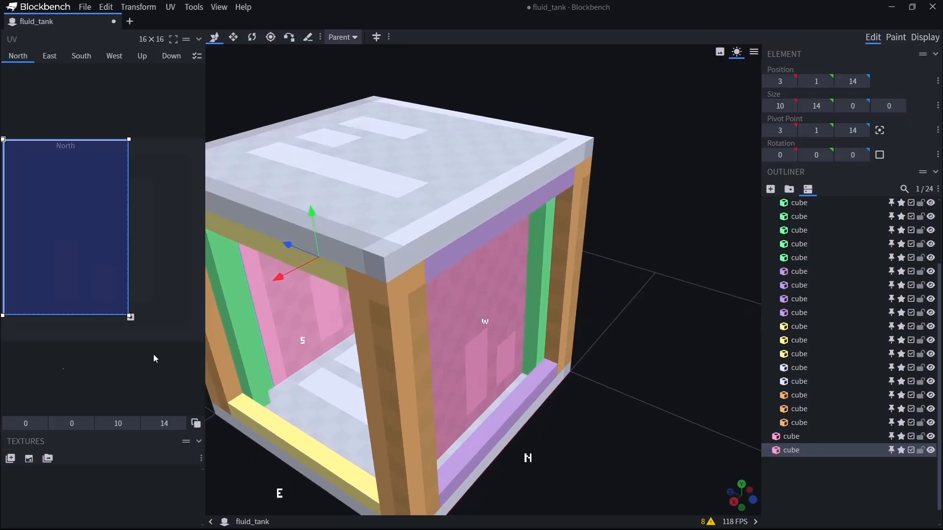
{"action": "left_click", "coordinate": [472, 346]}
{"action": "key", "text": "Right"}
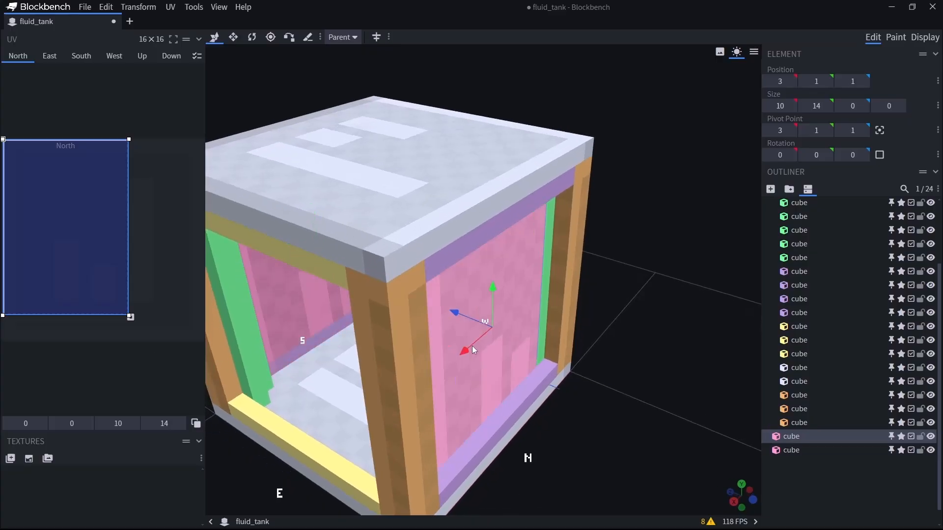
{"action": "left_click_drag", "start_coordinate": [584, 355], "coordinate": [636, 319]}
{"action": "left_click_drag", "start_coordinate": [645, 343], "coordinate": [704, 377]}
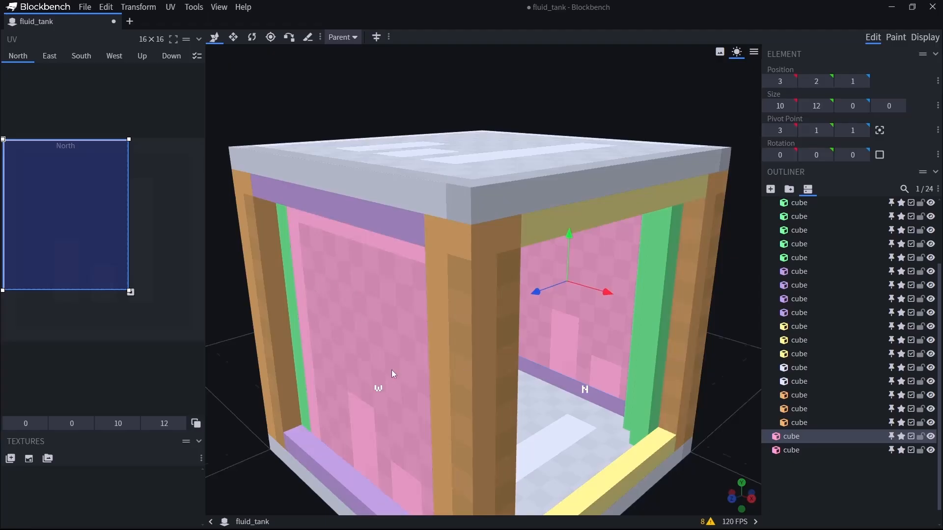
Put the north and south panels in a new group and set their pivot point to 8, 8, 8.
{"action": "scroll", "coordinate": [392, 374], "scroll_direction": "down", "scroll_amount": 4}
{"action": "left_click", "coordinate": [791, 450], "text": "shift"}
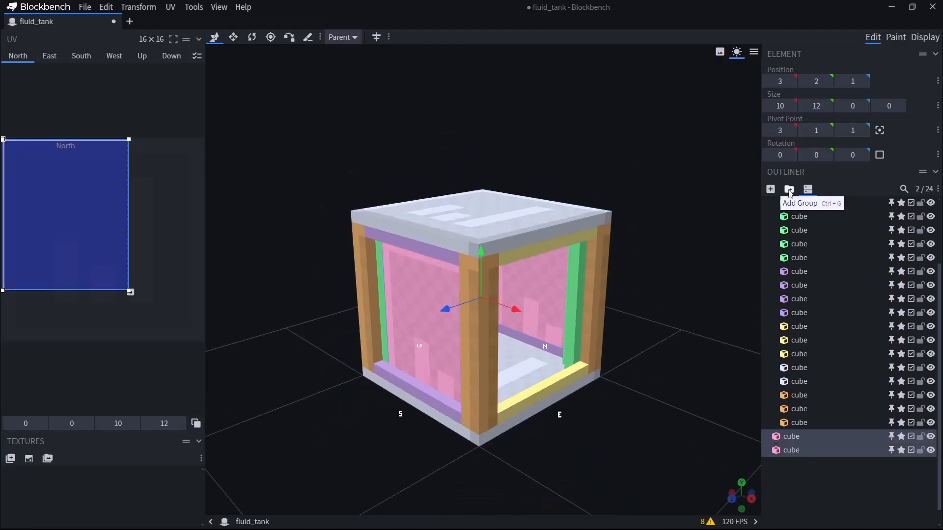
{"action": "left_click", "coordinate": [789, 190]}
{"action": "left_click", "coordinate": [880, 132]}
Duplicate the panel group and rotate the copy a quarter turn about the vertical axis to fill the east and west openings.
{"action": "left_click_drag", "start_coordinate": [717, 351], "coordinate": [603, 429]}
{"action": "key", "text": "ctrl+d"}
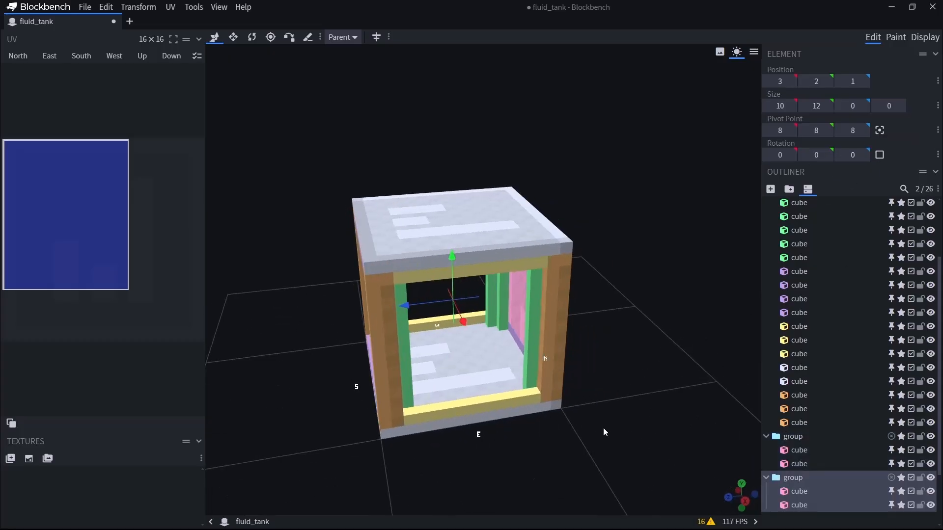
{"action": "scroll", "coordinate": [837, 412], "scroll_direction": "down", "scroll_amount": 3}
{"action": "key", "text": "r"}
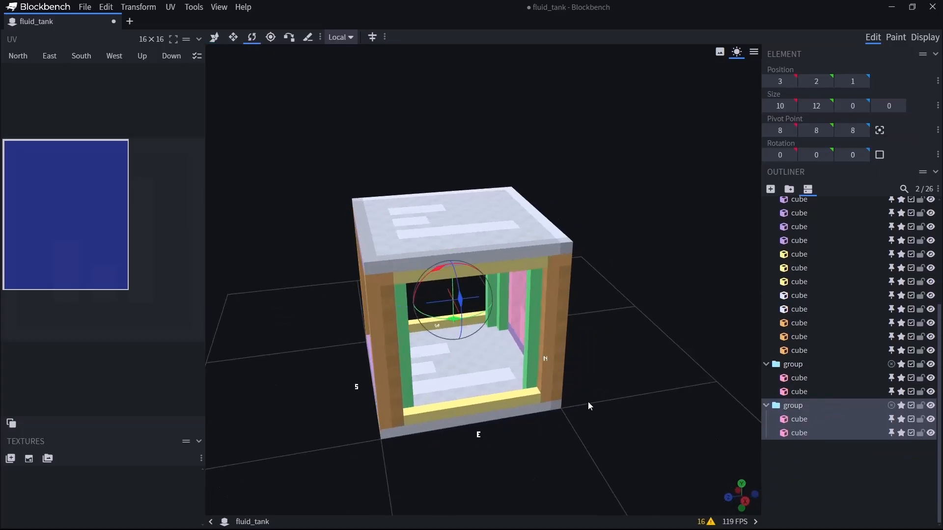
{"action": "left_click_drag", "start_coordinate": [455, 323], "coordinate": [524, 319]}
{"action": "key", "text": "ctrl+z"}
{"action": "left_click_drag", "start_coordinate": [366, 449], "coordinate": [561, 436]}
{"action": "scroll", "coordinate": [574, 444], "scroll_direction": "down", "scroll_amount": 3}
{"action": "left_click", "coordinate": [574, 444]}
{"action": "left_click", "coordinate": [744, 470]}
{"action": "left_click_drag", "start_coordinate": [745, 470], "coordinate": [702, 432]}
{"action": "scroll", "coordinate": [827, 397], "scroll_direction": "up", "scroll_amount": 4}
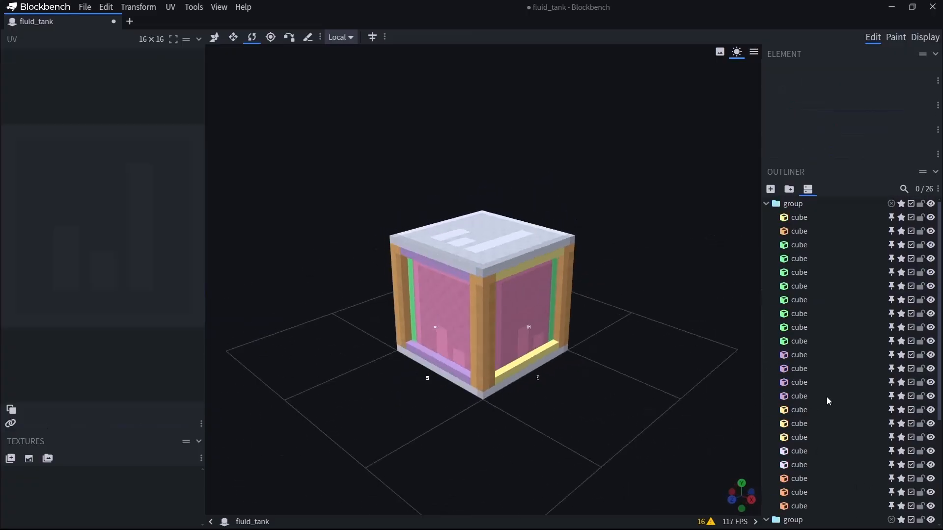
Move all four pink panels out of their two groups into the start of the main frame group.
{"action": "scroll", "coordinate": [821, 282], "scroll_direction": "down", "scroll_amount": 4}
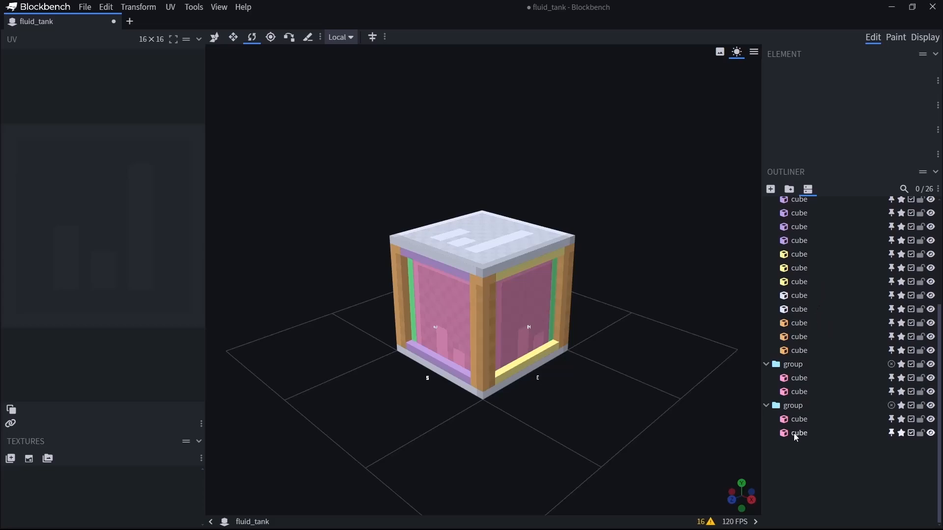
{"action": "left_click_drag", "start_coordinate": [621, 417], "coordinate": [490, 411]}
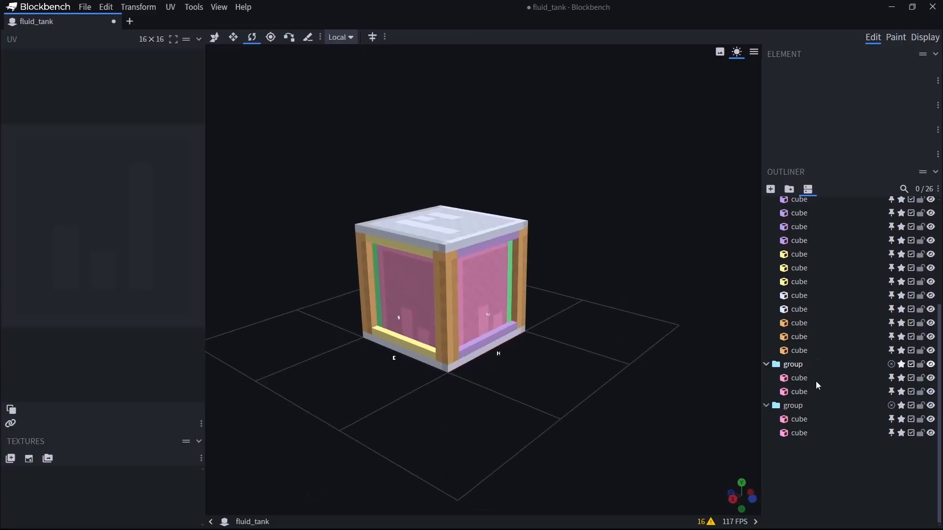
{"action": "left_click", "coordinate": [802, 422]}
{"action": "left_click", "coordinate": [809, 433], "text": "shift"}
{"action": "scroll", "coordinate": [820, 408], "scroll_direction": "up", "scroll_amount": 2}
{"action": "left_click", "coordinate": [802, 490], "text": "shift"}
{"action": "left_click", "coordinate": [803, 479], "text": "shift"}
{"action": "scroll", "coordinate": [827, 441], "scroll_direction": "up", "scroll_amount": 1}
{"action": "left_click_drag", "start_coordinate": [821, 483], "coordinate": [801, 216]}
{"action": "scroll", "coordinate": [809, 417], "scroll_direction": "down", "scroll_amount": 5}
Delete the two empty groups at the end of the outliner.
{"action": "left_click", "coordinate": [811, 437]}
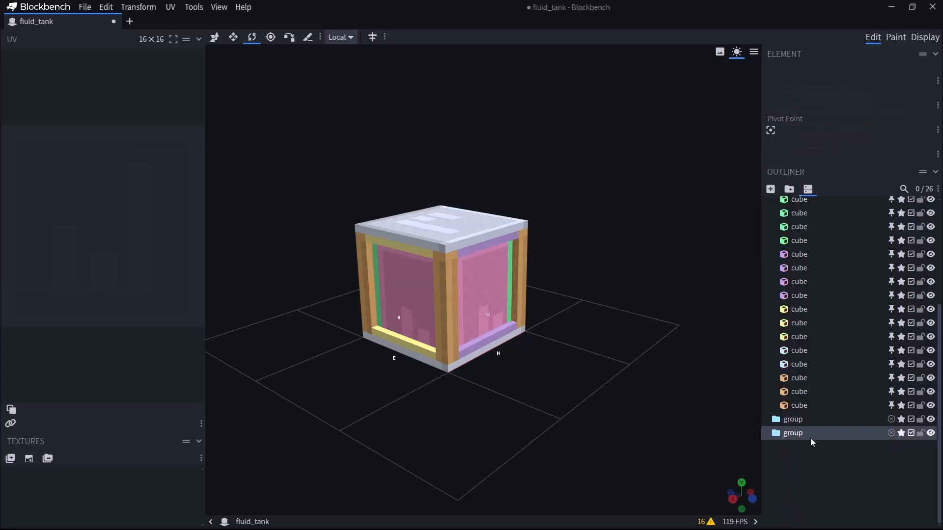
{"action": "key", "text": "Delete"}
{"action": "left_click", "coordinate": [796, 434]}
{"action": "key", "text": "Delete"}
{"action": "left_click_drag", "start_coordinate": [511, 416], "coordinate": [782, 418]}
{"action": "left_click_drag", "start_coordinate": [902, 416], "coordinate": [610, 446]}
{"action": "scroll", "coordinate": [840, 349], "scroll_direction": "up", "scroll_amount": 3}
{"action": "scroll", "coordinate": [840, 351], "scroll_direction": "down", "scroll_amount": 3}
{"action": "scroll", "coordinate": [840, 346], "scroll_direction": "up", "scroll_amount": 3}
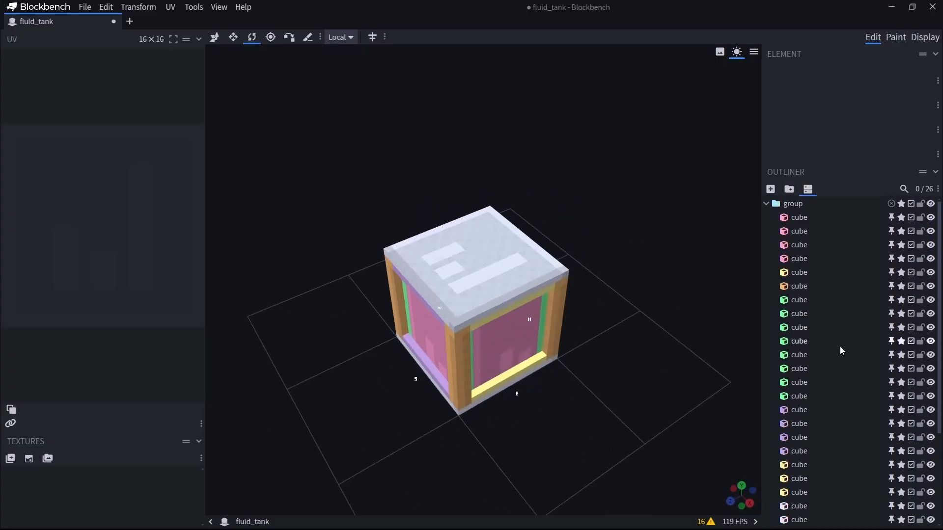
Rename the north panel window_n and the south panel window_s.
{"action": "left_click_drag", "start_coordinate": [636, 395], "coordinate": [644, 352]}
{"action": "left_click", "coordinate": [805, 222]}
{"action": "left_click_drag", "start_coordinate": [647, 392], "coordinate": [358, 406]}
{"action": "key", "text": "v"}
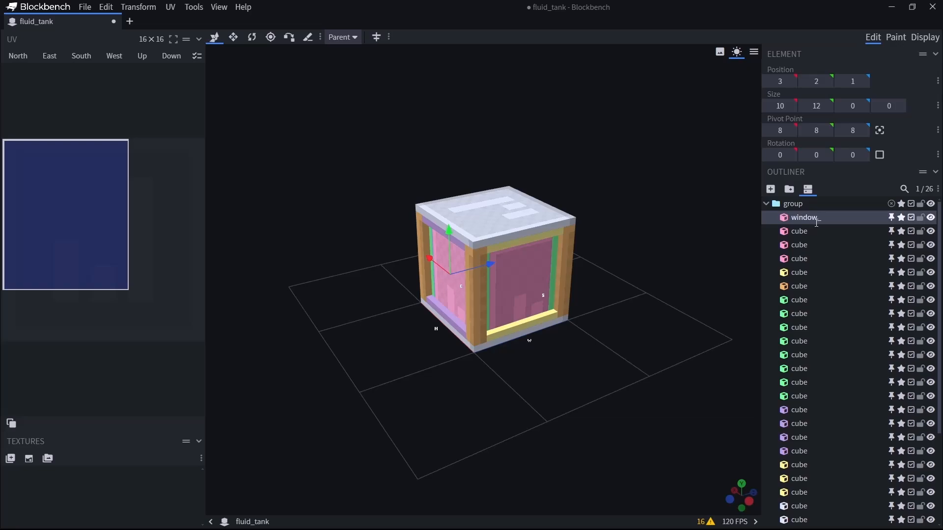
{"action": "left_click", "coordinate": [800, 230]}
{"action": "left_click_drag", "start_coordinate": [555, 398], "coordinate": [491, 373]}
{"action": "double_click", "coordinate": [800, 231]}
{"action": "type", "text": "window_s"}
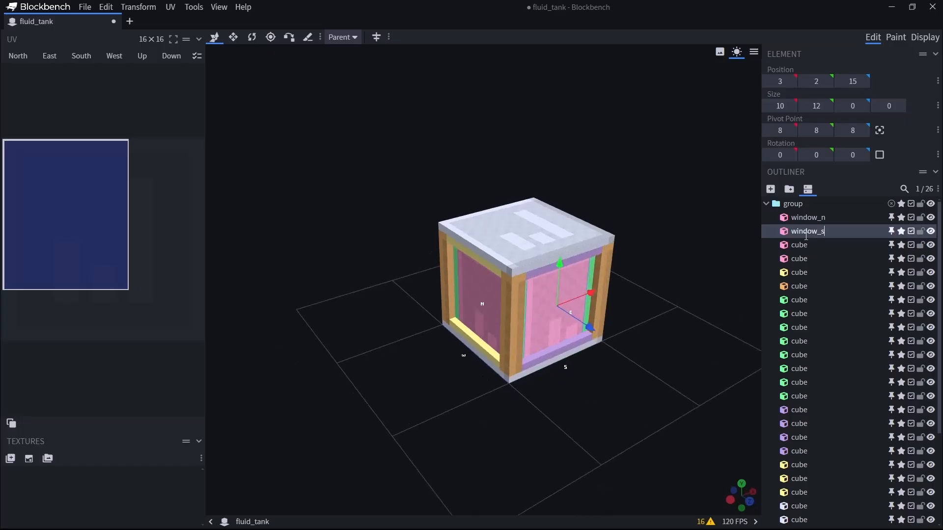
Rename the west panel window_w and the east panel window_e.
{"action": "left_click", "coordinate": [799, 245]}
{"action": "double_click", "coordinate": [809, 247]}
{"action": "type", "text": "window_w"}
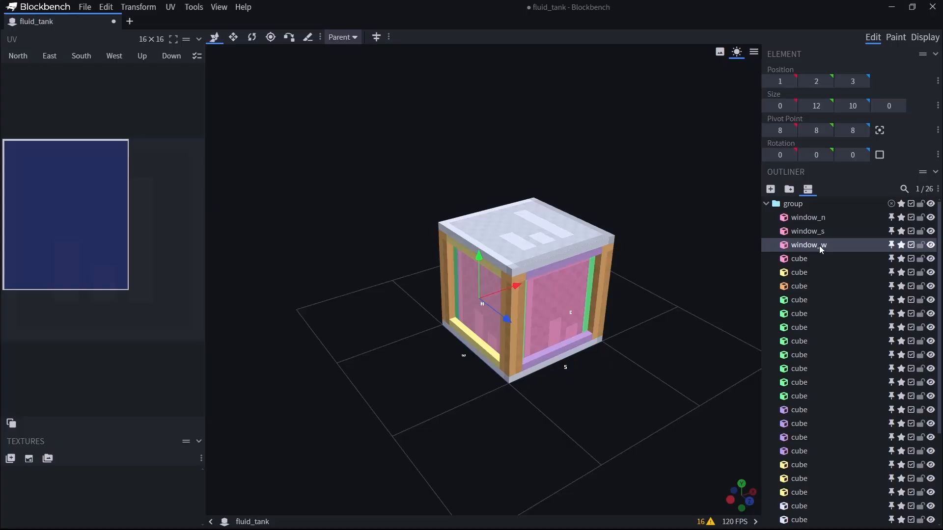
{"action": "left_click", "coordinate": [800, 259]}
{"action": "double_click", "coordinate": [792, 260]}
{"action": "type", "text": "window_e"}
{"action": "key", "text": "Return"}
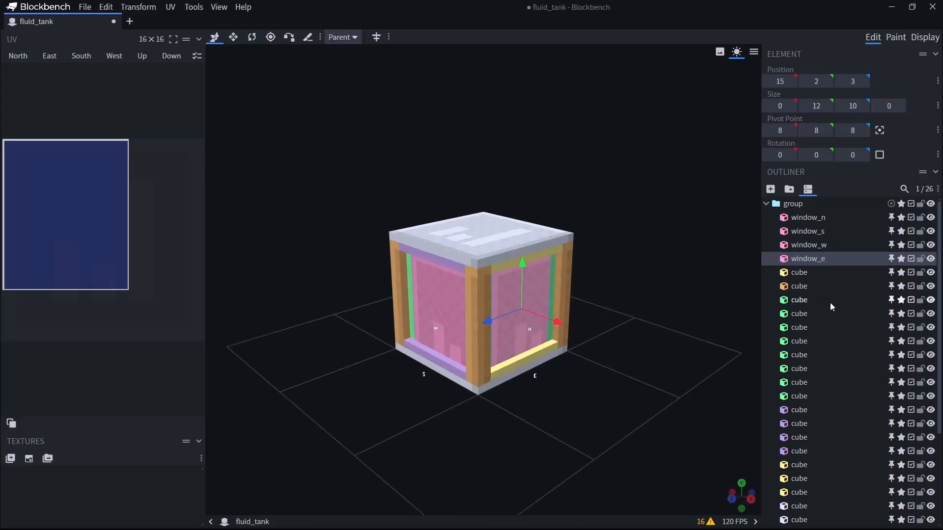
Group the four window panels in a subgroup named windows and rename the outer group main.
{"action": "left_click", "coordinate": [821, 219], "text": "shift"}
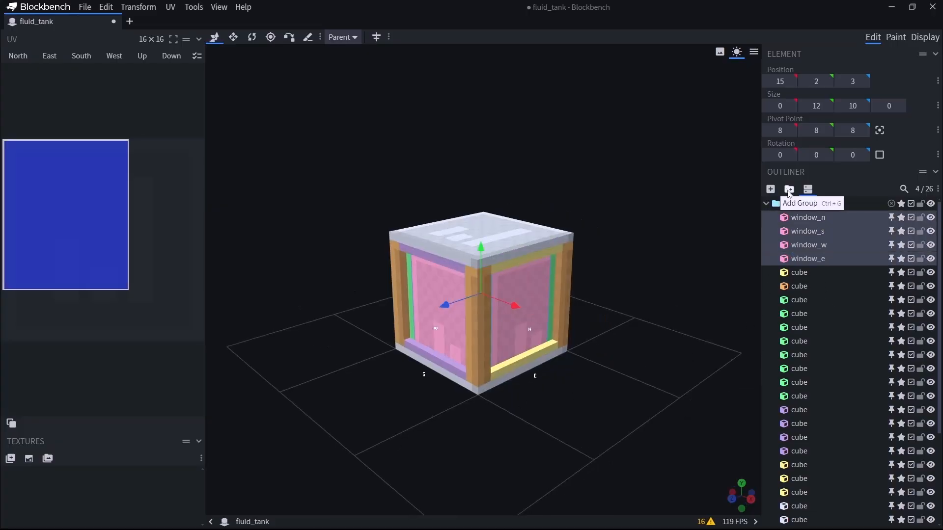
{"action": "left_click", "coordinate": [790, 189]}
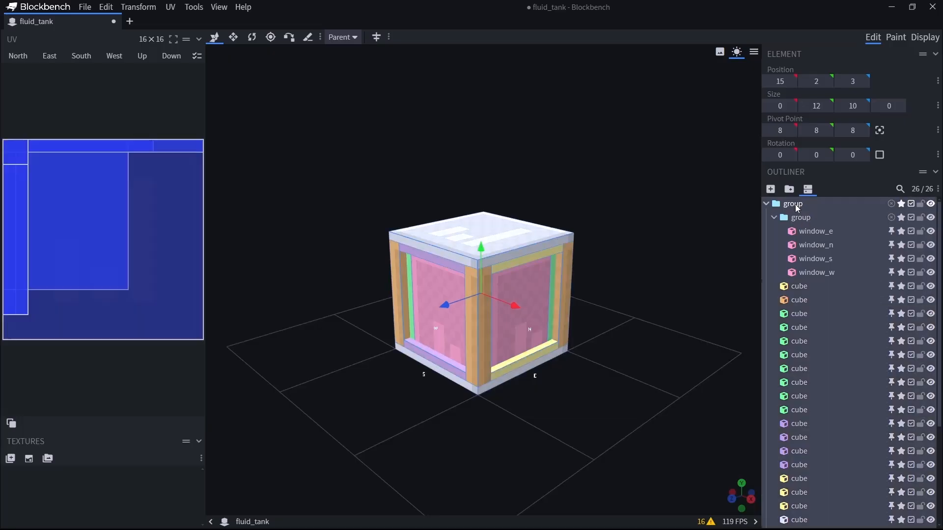
{"action": "double_click", "coordinate": [796, 208]}
{"action": "type", "text": "main"}
{"action": "key", "text": "Return"}
{"action": "double_click", "coordinate": [805, 218]}
{"action": "type", "text": "windows"}
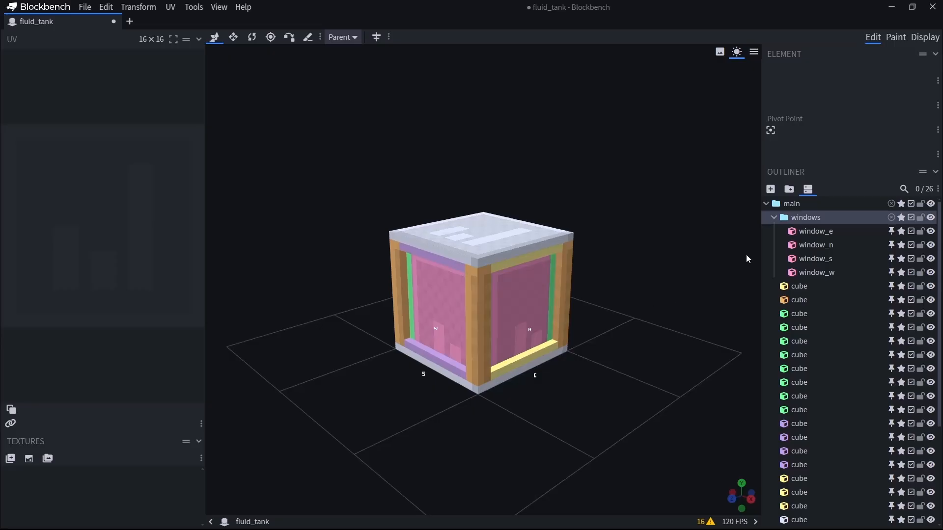
Collapse the windows group in the outliner.
{"action": "left_click", "coordinate": [783, 216]}
{"action": "scroll", "coordinate": [865, 339], "scroll_direction": "down", "scroll_amount": 1}
{"action": "scroll", "coordinate": [864, 335], "scroll_direction": "up", "scroll_amount": 1}
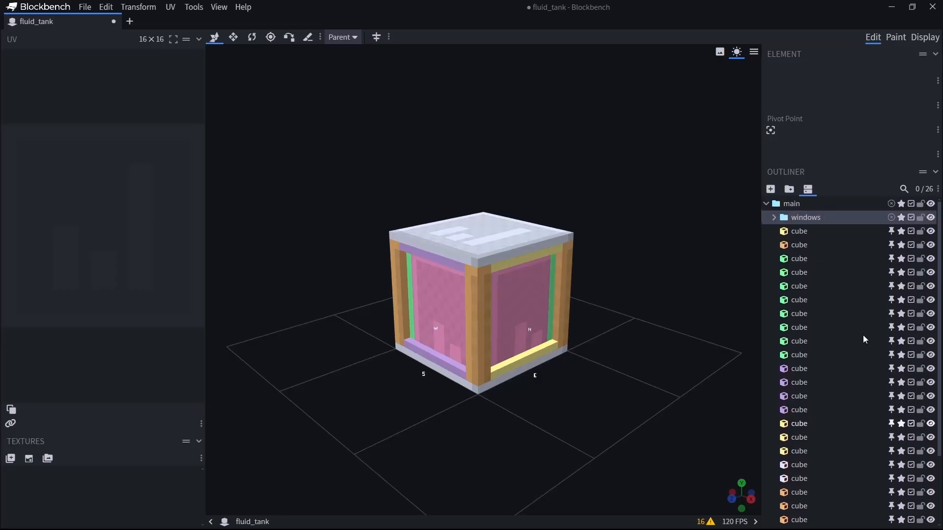
{"action": "left_click_drag", "start_coordinate": [736, 365], "coordinate": [461, 343]}
{"action": "left_click", "coordinate": [426, 346]}
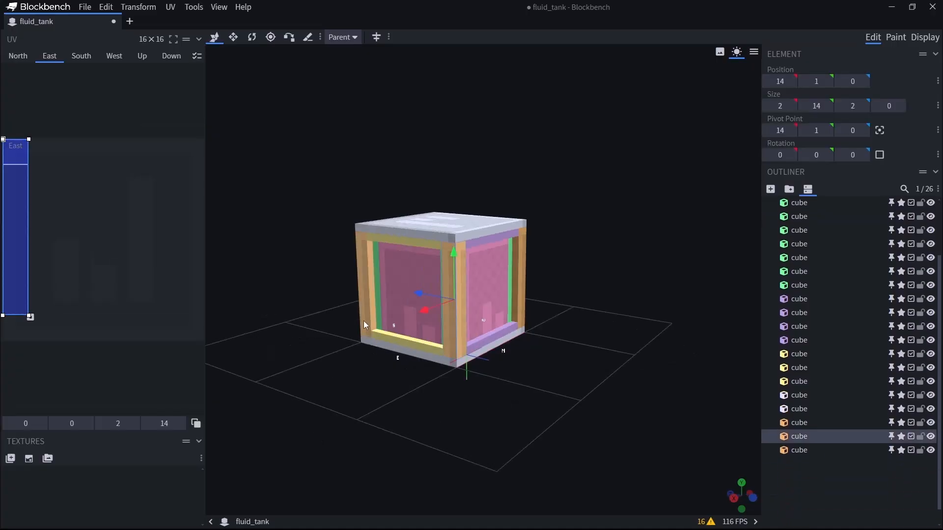
{"action": "key", "text": "ctrl+a"}
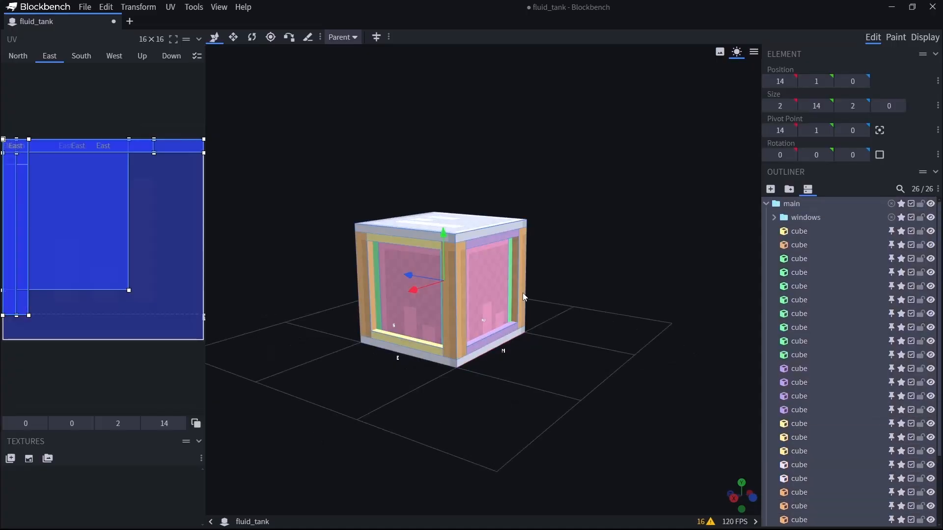
{"action": "left_click_drag", "start_coordinate": [681, 308], "coordinate": [679, 306]}
{"action": "left_click", "coordinate": [485, 340]}
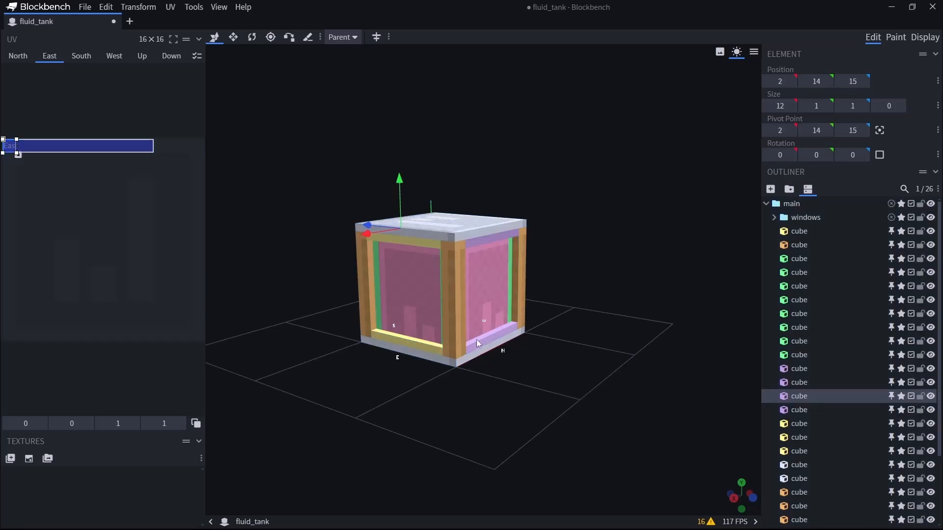
Group the four corner posts in a subgroup named corner_columns and collapse it.
{"action": "left_click", "coordinate": [457, 334]}
{"action": "left_click", "coordinate": [365, 317], "text": "shift"}
{"action": "left_click", "coordinate": [520, 306], "text": "shift"}
{"action": "left_click_drag", "start_coordinate": [641, 325], "coordinate": [552, 325]}
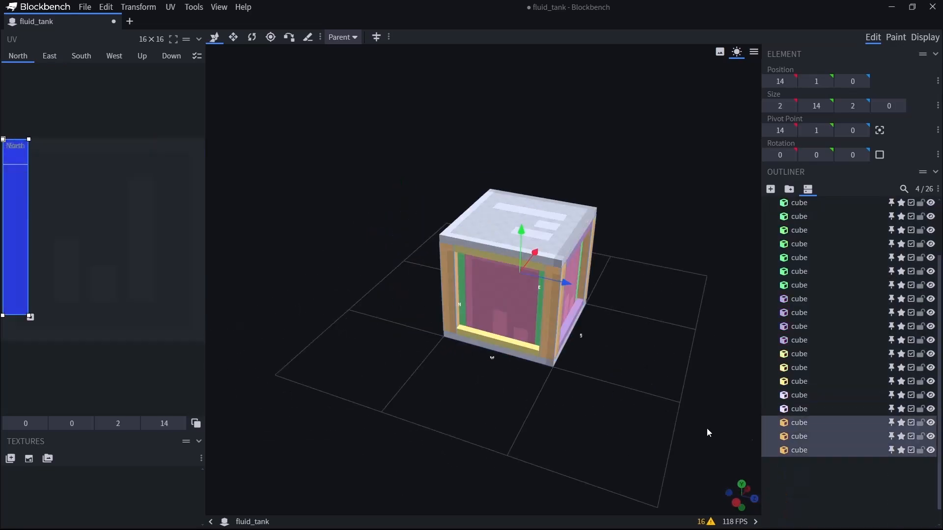
{"action": "scroll", "coordinate": [853, 362], "scroll_direction": "up", "scroll_amount": 5}
{"action": "left_click", "coordinate": [789, 189]}
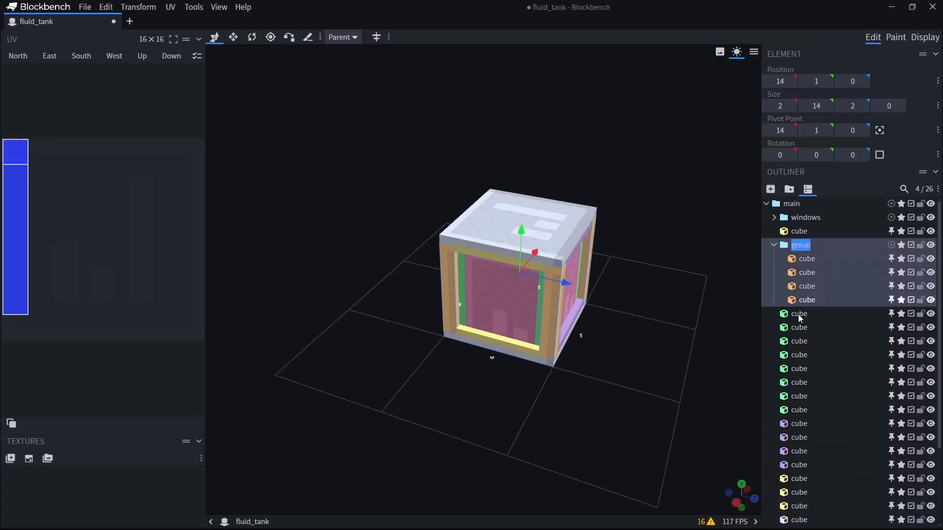
{"action": "type", "text": "corne"}
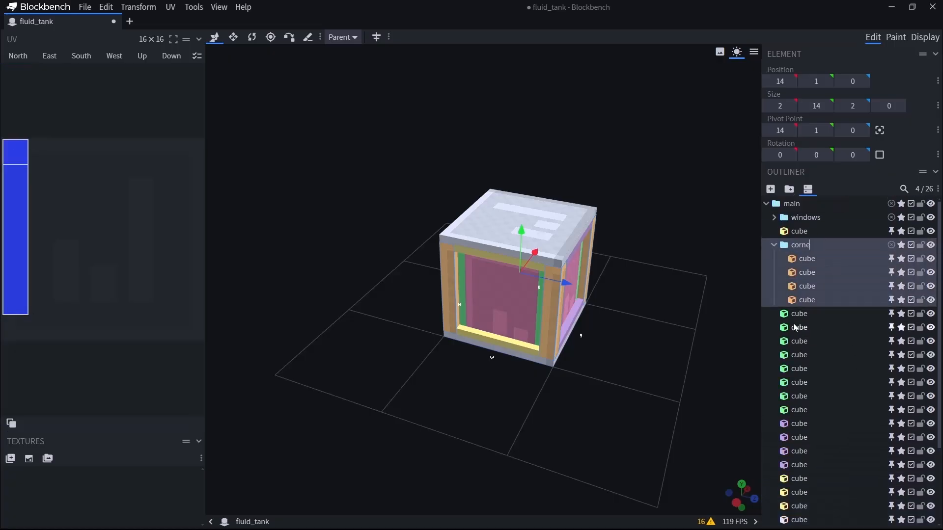
{"action": "type", "text": "r_columns"}
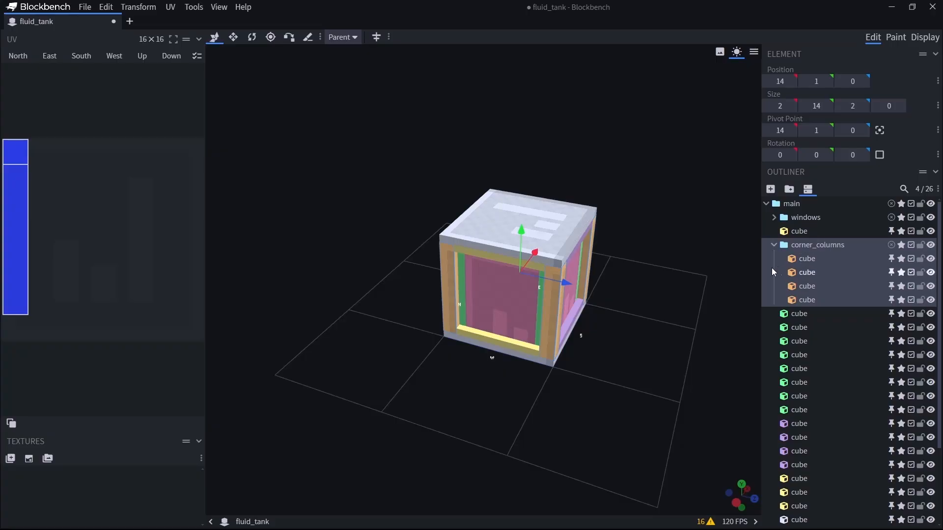
{"action": "left_click", "coordinate": [806, 259]}
{"action": "left_click_drag", "start_coordinate": [711, 369], "coordinate": [938, 353]}
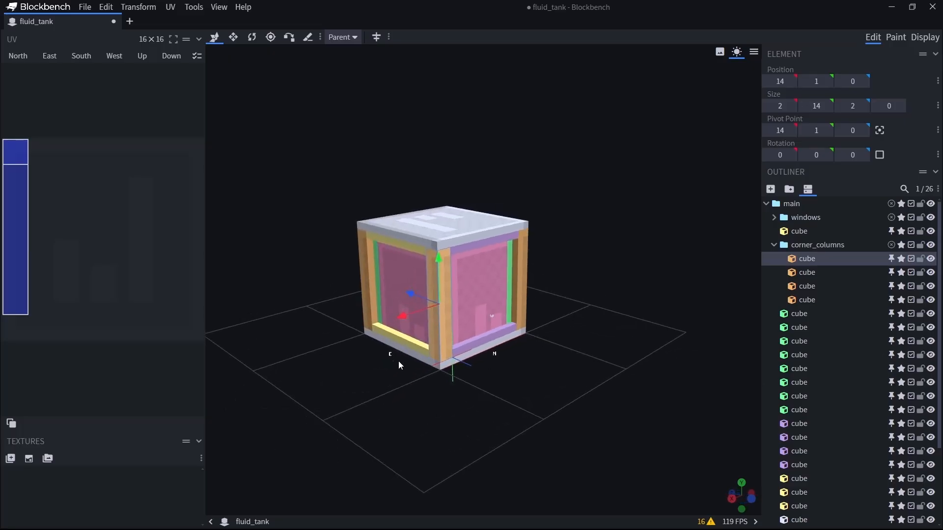
{"action": "left_click", "coordinate": [774, 244]}
Group the four lower edge bars around the tank's base in a subgroup named bottom_edge.
{"action": "left_click_drag", "start_coordinate": [663, 403], "coordinate": [582, 408]}
{"action": "left_click", "coordinate": [484, 334]}
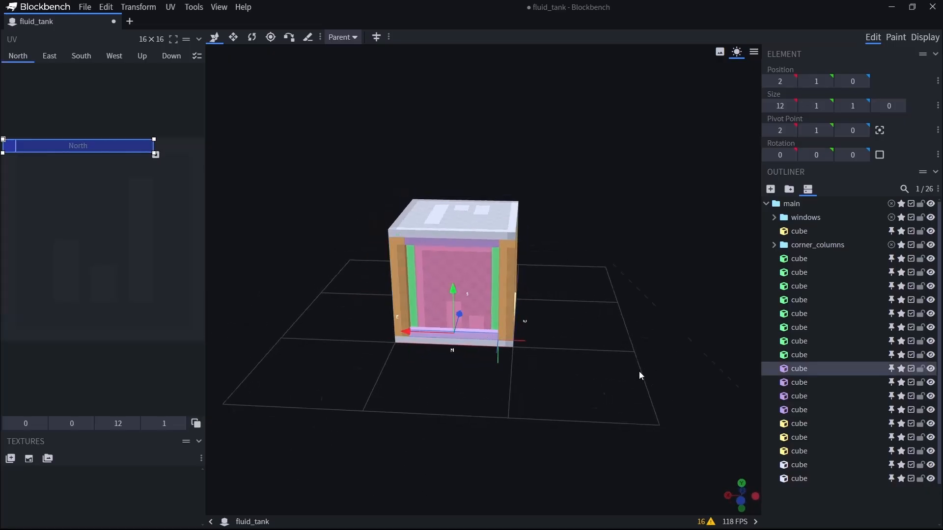
{"action": "left_click_drag", "start_coordinate": [640, 373], "coordinate": [535, 371]}
{"action": "left_click", "coordinate": [511, 334], "text": "ctrl"}
{"action": "left_click_drag", "start_coordinate": [657, 383], "coordinate": [506, 361]}
{"action": "left_click", "coordinate": [524, 360], "text": "ctrl"}
{"action": "left_click", "coordinate": [510, 358], "text": "ctrl"}
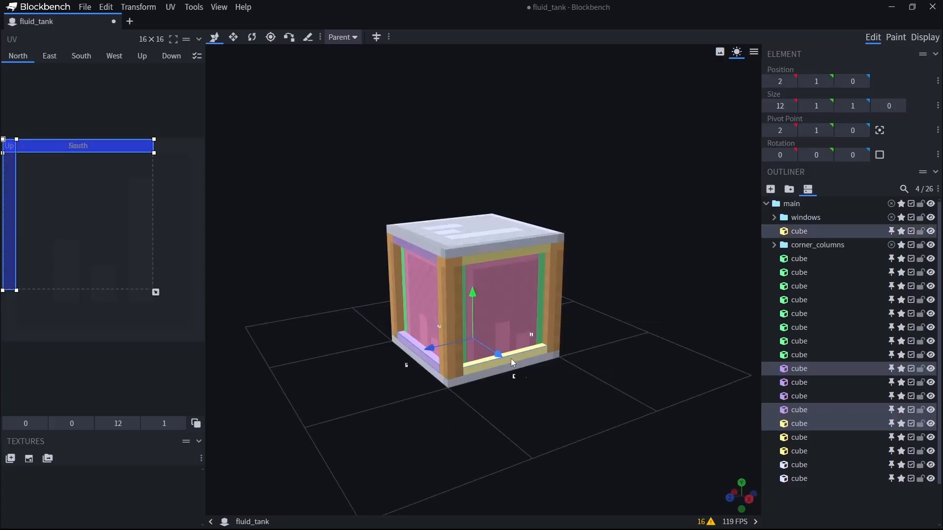
{"action": "left_click", "coordinate": [789, 189]}
{"action": "left_click", "coordinate": [803, 236]}
{"action": "double_click", "coordinate": [802, 233]}
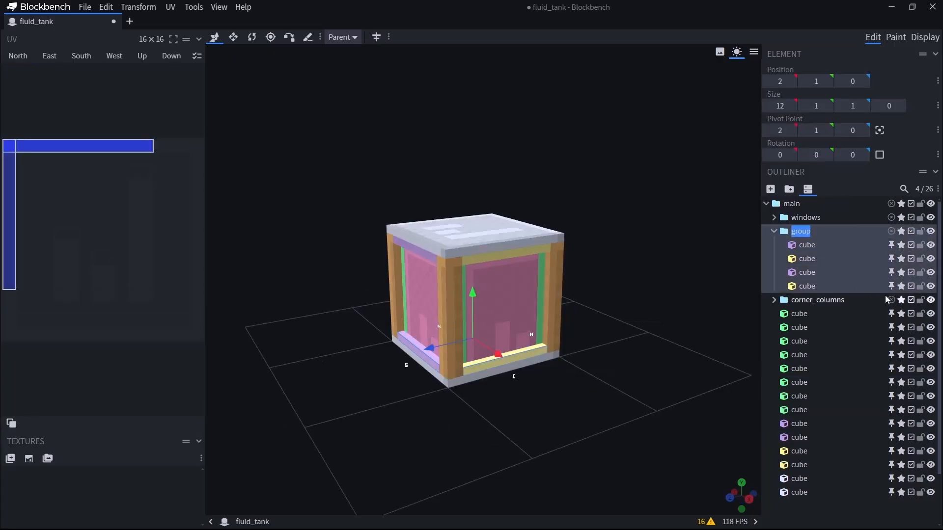
{"action": "type", "text": "v"}
{"action": "type", "text": "ottom_edge"}
{"action": "key", "text": "Return"}
Hide the windows, bottom_edge and corner_columns groups.
{"action": "left_click", "coordinate": [930, 217]}
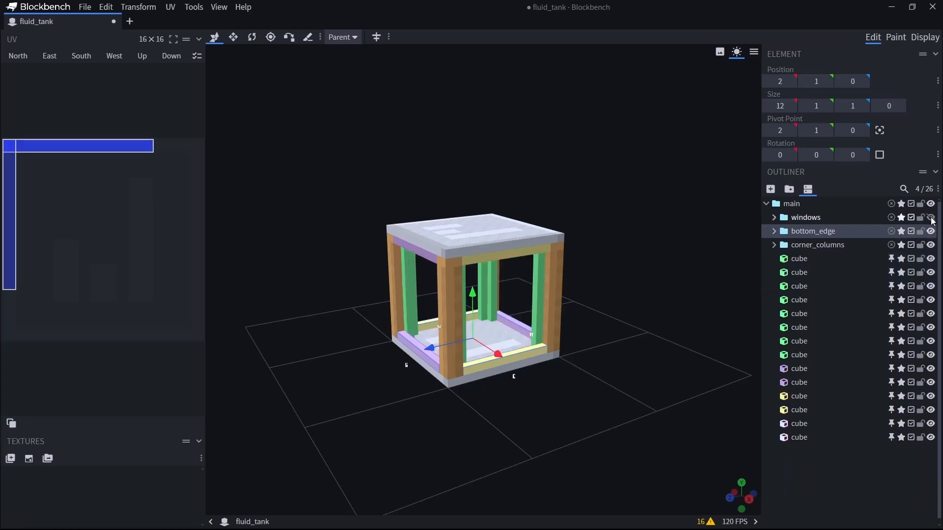
{"action": "left_click", "coordinate": [931, 231]}
{"action": "left_click", "coordinate": [930, 245]}
Group the four upper edge bars in a subgroup named top_edge and hide it.
{"action": "left_click_drag", "start_coordinate": [601, 461], "coordinate": [632, 446]}
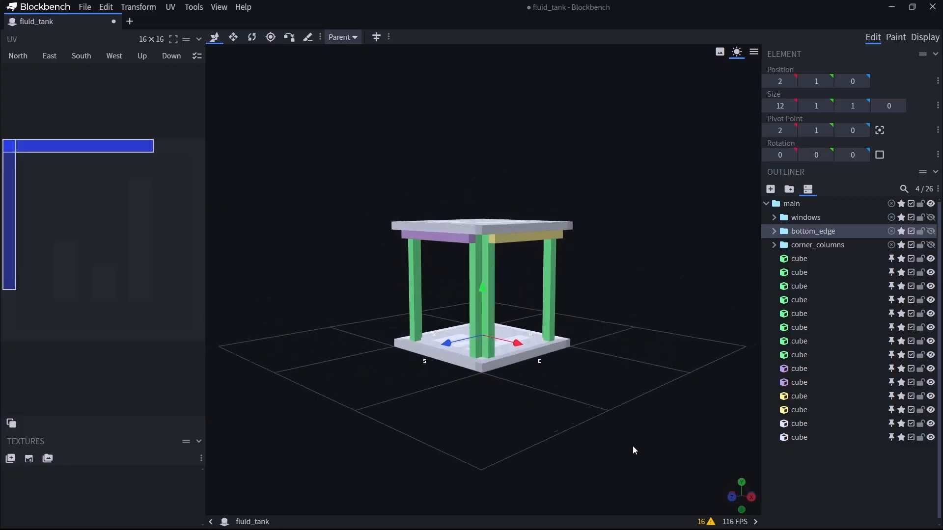
{"action": "left_click", "coordinate": [521, 238]}
{"action": "left_click", "coordinate": [447, 240], "text": "ctrl"}
{"action": "left_click_drag", "start_coordinate": [361, 385], "coordinate": [572, 386]}
{"action": "left_click", "coordinate": [825, 373], "text": "shift"}
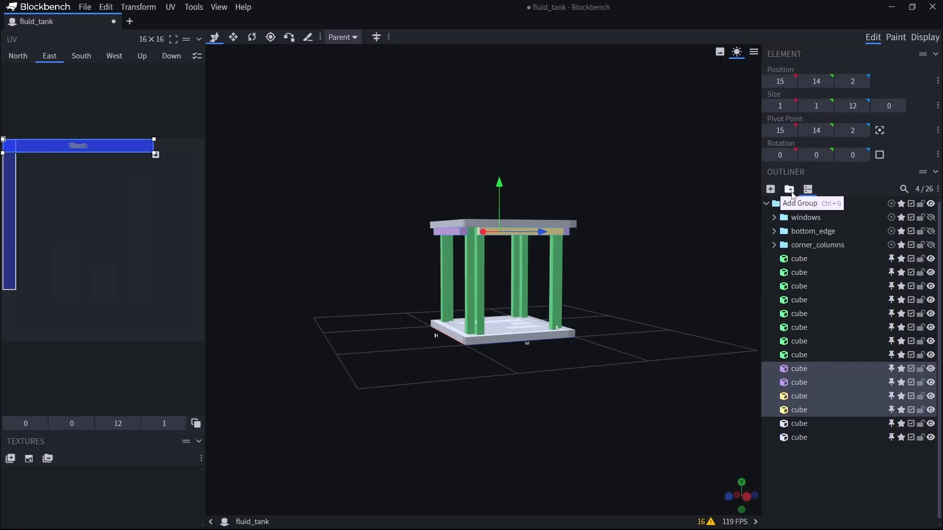
{"action": "left_click", "coordinate": [789, 189]}
{"action": "double_click", "coordinate": [801, 370]}
{"action": "left_click", "coordinate": [930, 369]}
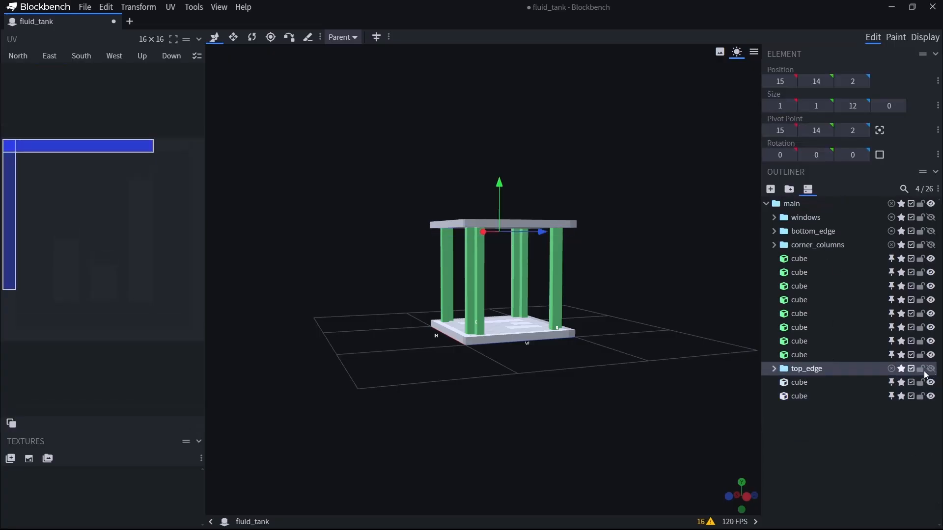
Group the upper and lower slabs in a subgroup named top_bottom_panel and hide it.
{"action": "left_click_drag", "start_coordinate": [623, 430], "coordinate": [553, 404]}
{"action": "left_click", "coordinate": [521, 309]}
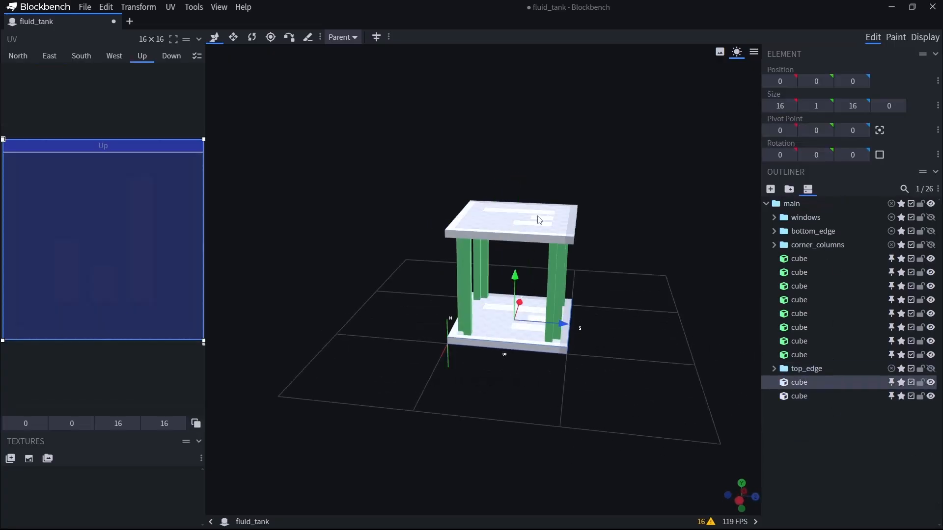
{"action": "left_click", "coordinate": [539, 220], "text": "ctrl"}
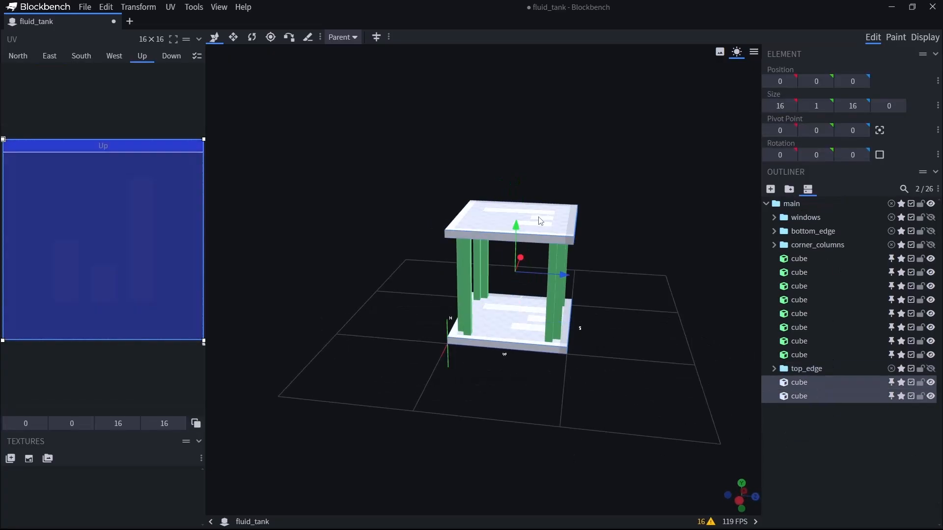
{"action": "left_click", "coordinate": [789, 189]}
{"action": "double_click", "coordinate": [804, 384]}
{"action": "type", "text": "top"}
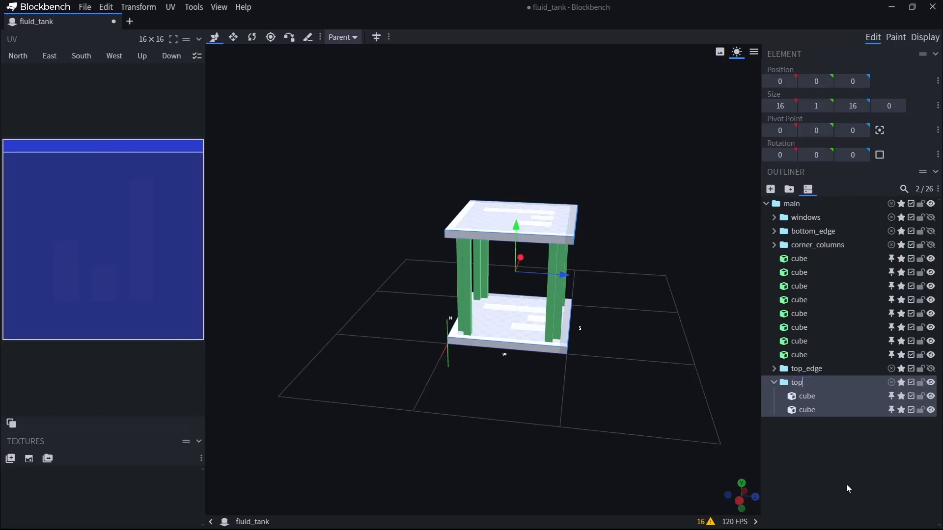
{"action": "type", "text": "_bottom_panel"}
{"action": "key", "text": "Return"}
{"action": "left_click", "coordinate": [931, 382]}
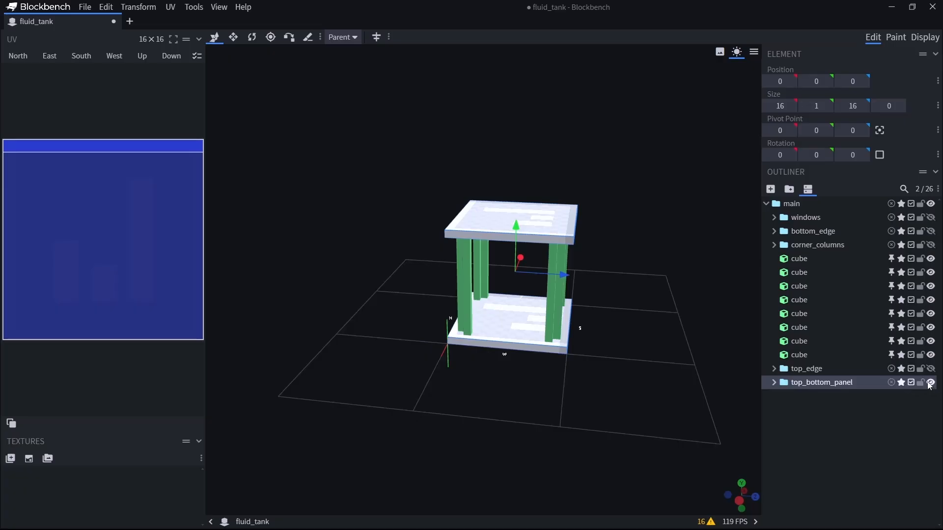
Group the eight remaining inner posts in a subgroup named internal_columns and collapse it.
{"action": "left_click_drag", "start_coordinate": [599, 418], "coordinate": [460, 373]}
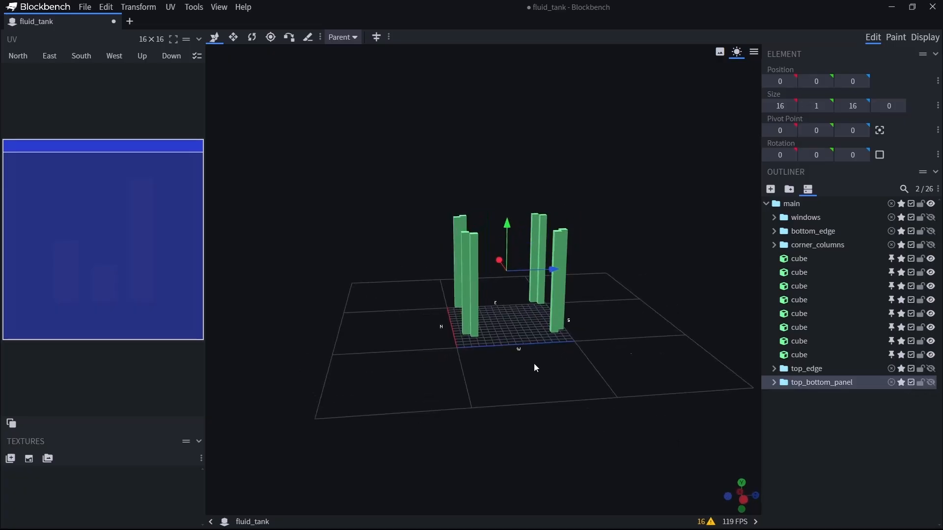
{"action": "left_click", "coordinate": [799, 258]}
{"action": "left_click", "coordinate": [806, 355], "text": "shift"}
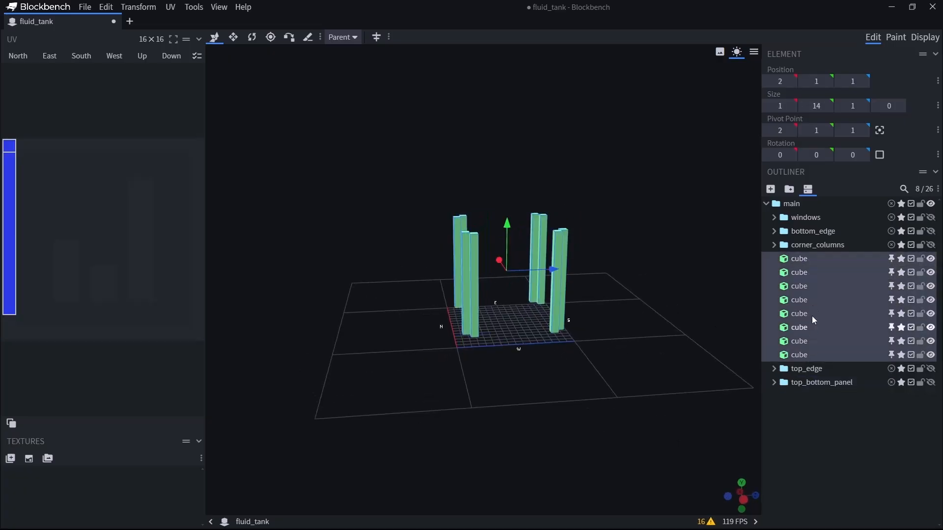
{"action": "left_click", "coordinate": [794, 199]}
{"action": "double_click", "coordinate": [800, 264]}
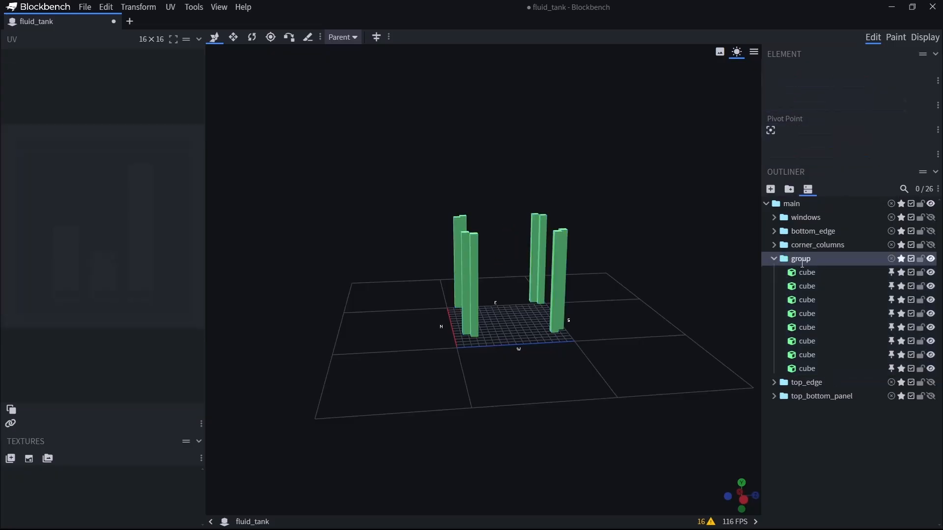
{"action": "type", "text": "internal_columns"}
{"action": "key", "text": "Return"}
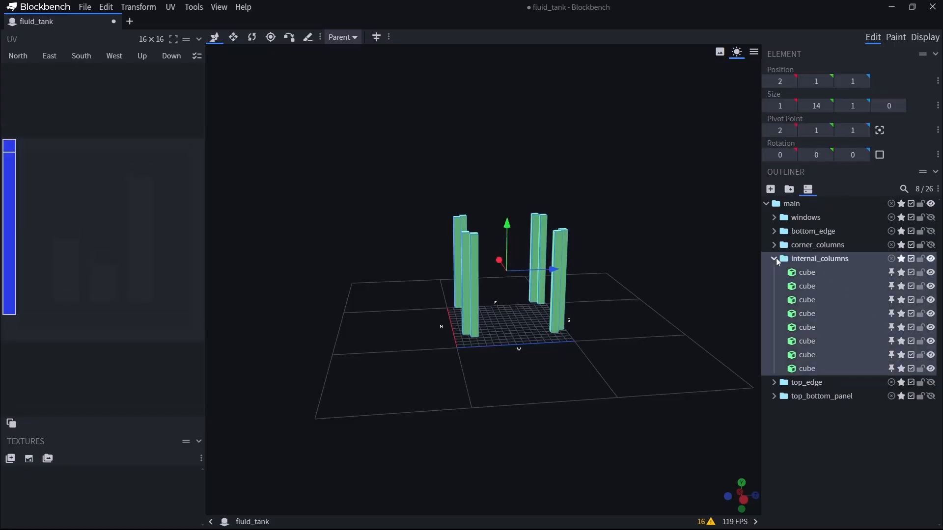
{"action": "left_click", "coordinate": [774, 258]}
Show all hidden groups again so the whole tank is displayed.
{"action": "left_click", "coordinate": [930, 286]}
{"action": "left_click", "coordinate": [930, 272]}
{"action": "left_click", "coordinate": [931, 244]}
{"action": "left_click", "coordinate": [931, 231]}
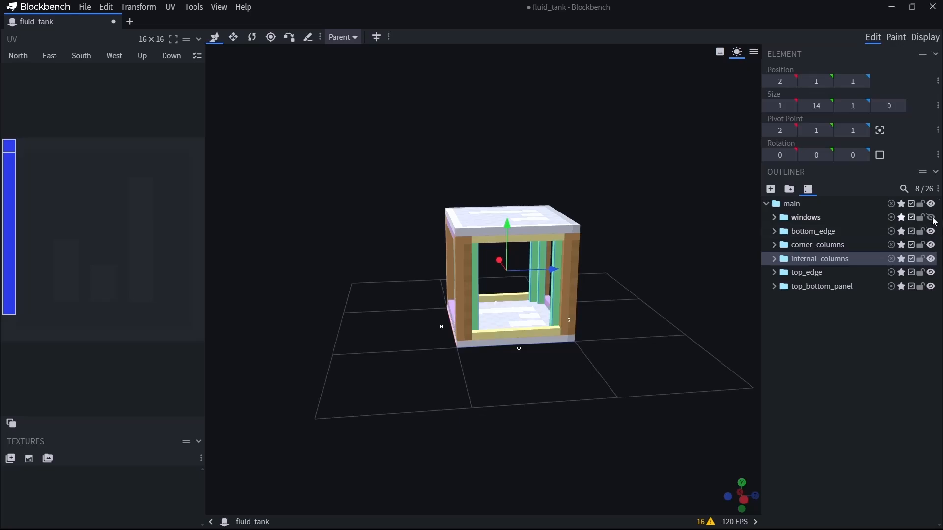
{"action": "left_click", "coordinate": [931, 217]}
{"action": "left_click_drag", "start_coordinate": [727, 417], "coordinate": [640, 414]}
{"action": "scroll", "coordinate": [602, 344], "scroll_direction": "up", "scroll_amount": 4}
{"action": "right_click_drag", "start_coordinate": [653, 317], "coordinate": [674, 344]}
{"action": "left_click_drag", "start_coordinate": [672, 410], "coordinate": [642, 408]}
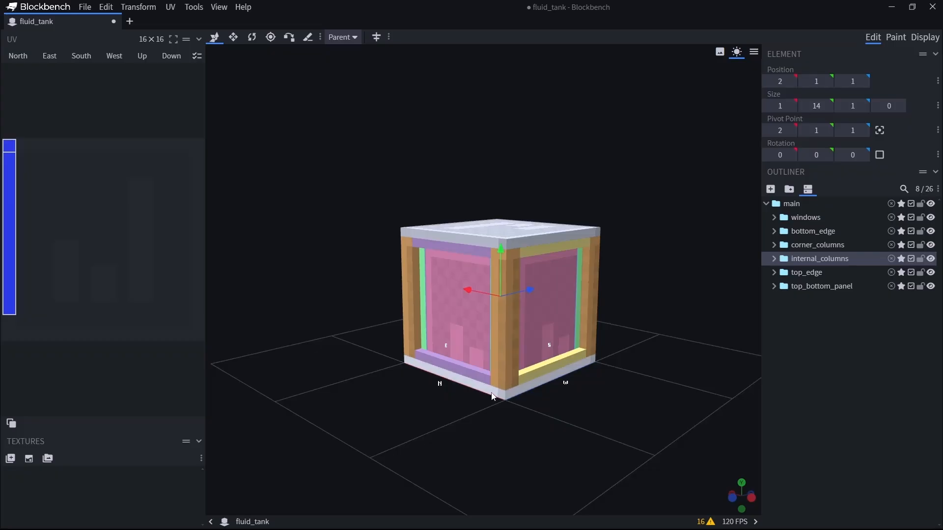
Hide every group except top_bottom_panel and expand that group.
{"action": "left_click", "coordinate": [931, 272]}
{"action": "left_click", "coordinate": [930, 259]}
{"action": "left_click", "coordinate": [931, 245]}
{"action": "left_click", "coordinate": [930, 231]}
{"action": "left_click", "coordinate": [930, 218]}
{"action": "left_click", "coordinate": [774, 286]}
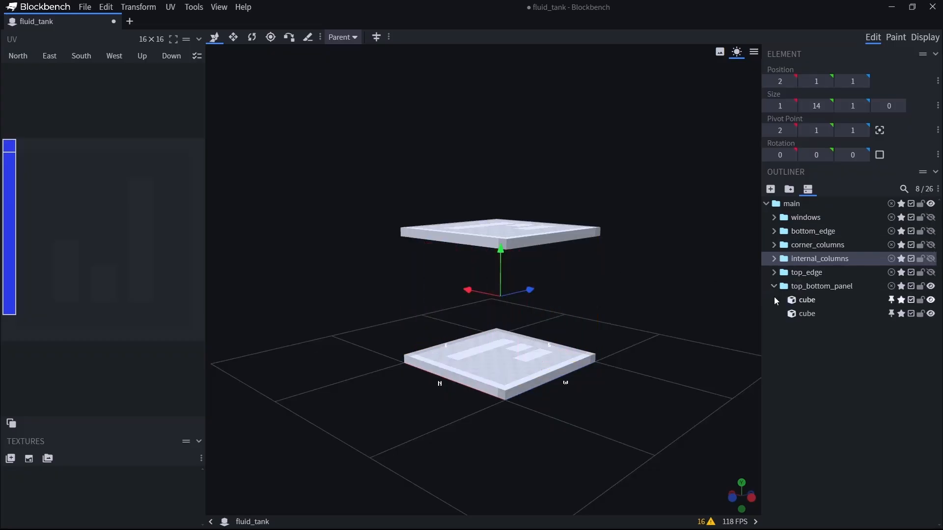
Hide the upper slab, then rename it top and the lower slab bottom.
{"action": "left_click", "coordinate": [932, 301]}
{"action": "left_click", "coordinate": [931, 301]}
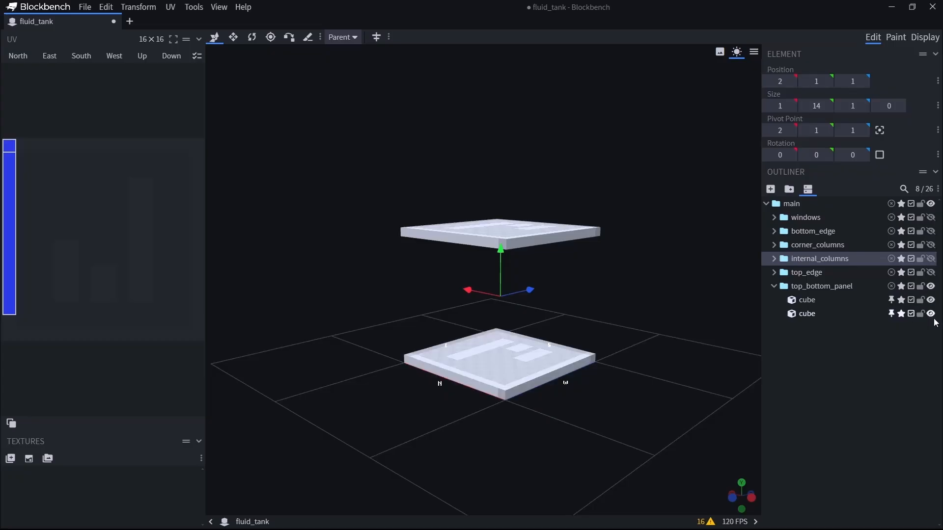
{"action": "left_click", "coordinate": [932, 315]}
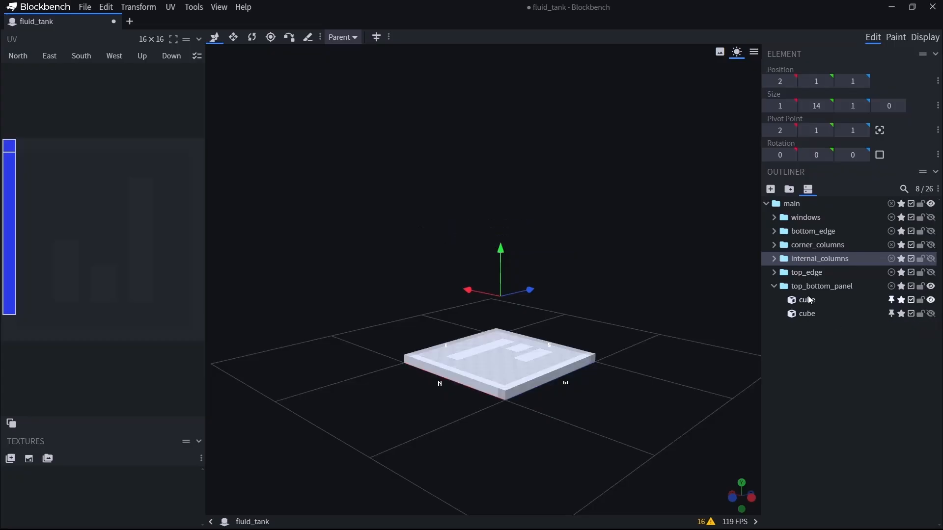
{"action": "double_click", "coordinate": [814, 318]}
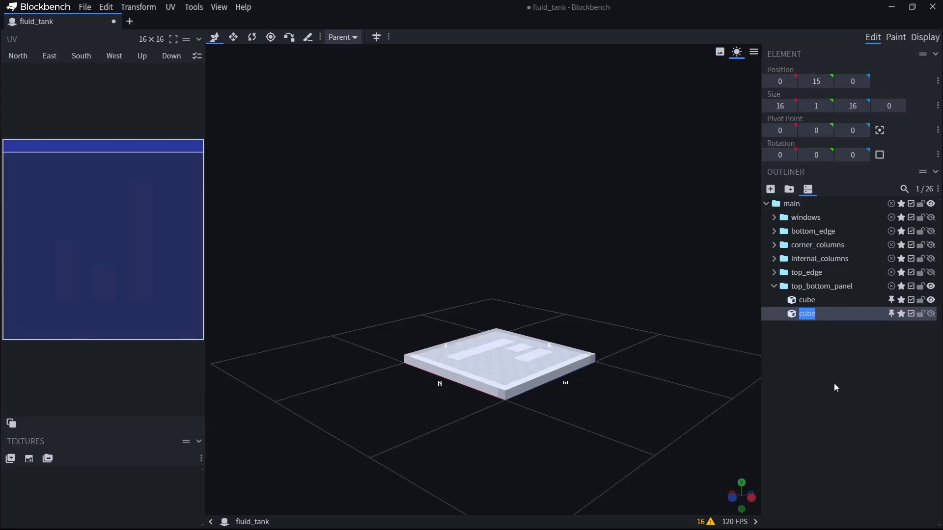
{"action": "type", "text": "top"}
{"action": "double_click", "coordinate": [806, 300]}
{"action": "type", "text": "bottom"}
{"action": "key", "text": "Return"}
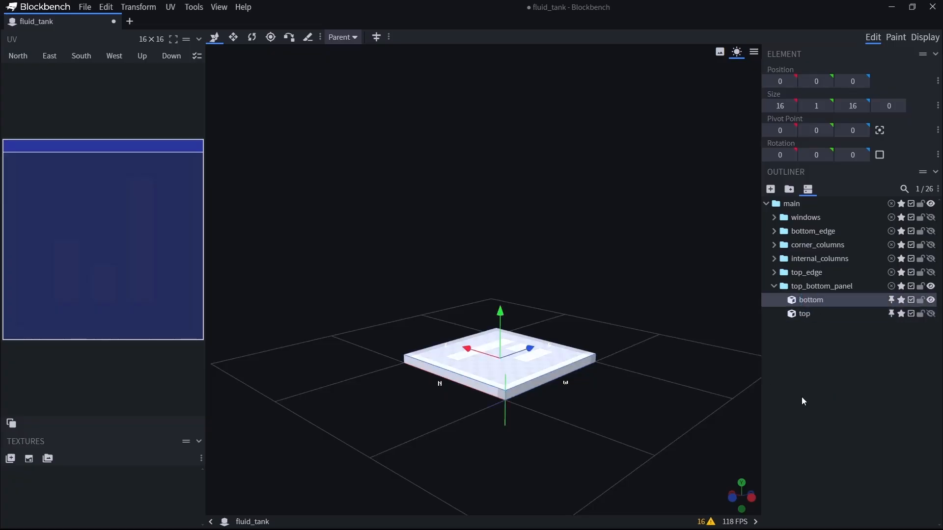
Select the bottom slab by its upper face in the model view.
{"action": "left_click", "coordinate": [802, 398]}
{"action": "left_click", "coordinate": [545, 373]}
{"action": "left_click_drag", "start_coordinate": [547, 470], "coordinate": [520, 450]}
{"action": "mouse_move", "coordinate": [400, 448]}
{"action": "left_mouse_down"}
{"action": "mouse_move", "coordinate": [514, 308]}
{"action": "mouse_move", "coordinate": [564, 272]}
{"action": "mouse_move", "coordinate": [564, 442]}
{"action": "mouse_move", "coordinate": [536, 411]}
{"action": "left_mouse_up"}
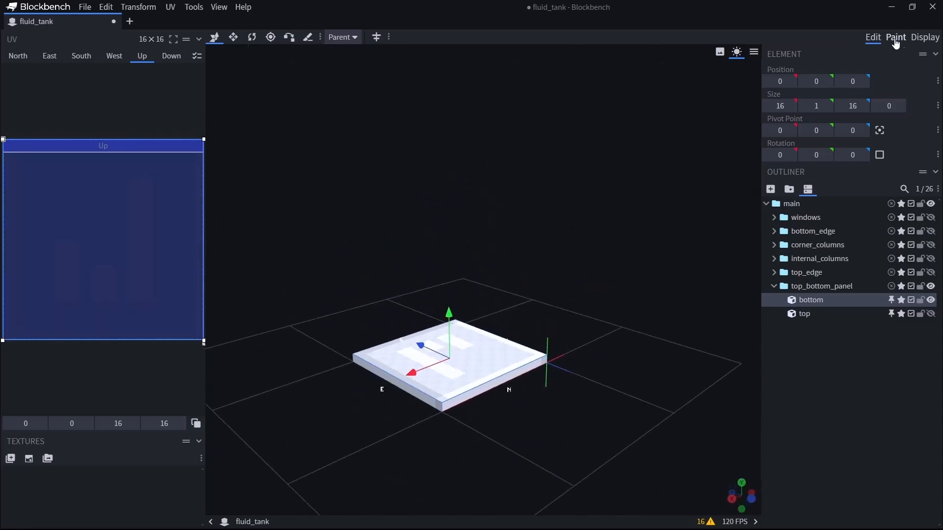
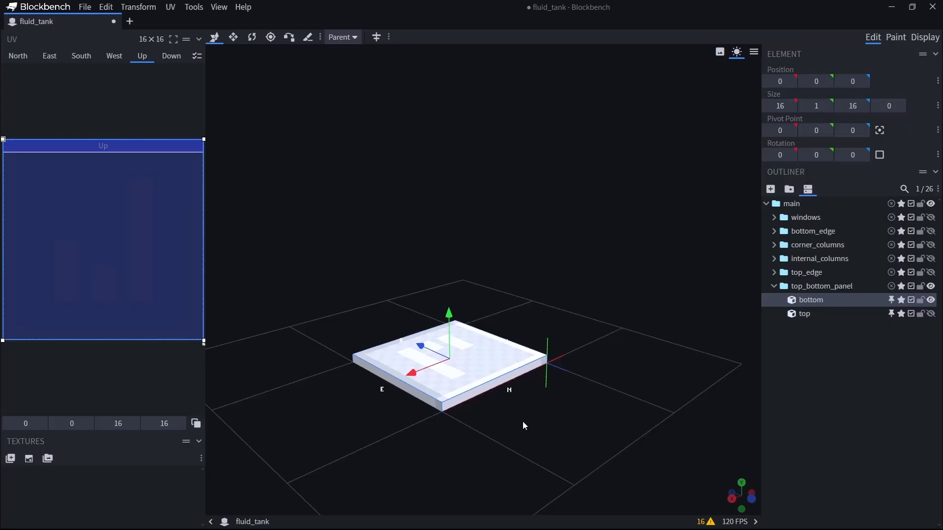
Save the tank model as a Blockbench project (*.bbmodel) with the file name fluid tank.
{"action": "left_click_drag", "start_coordinate": [542, 445], "coordinate": [613, 354]}
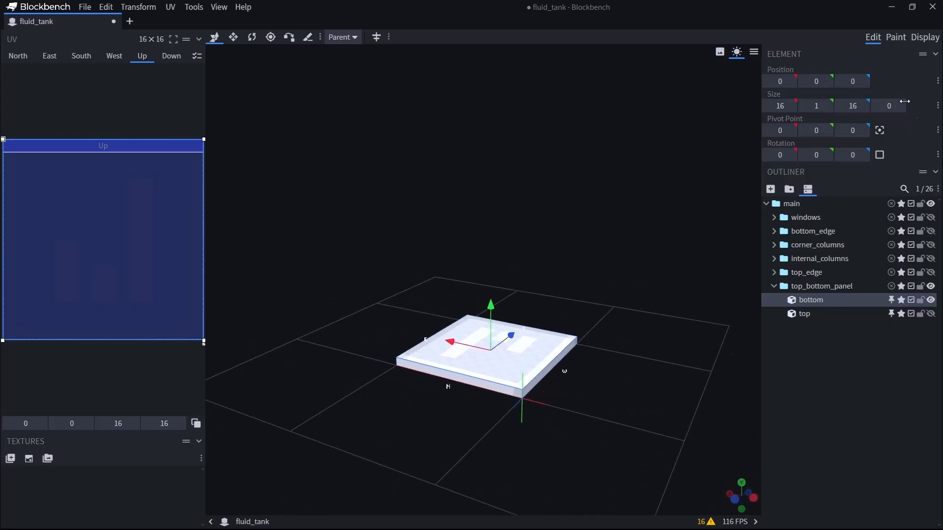
{"action": "left_click", "coordinate": [85, 7]}
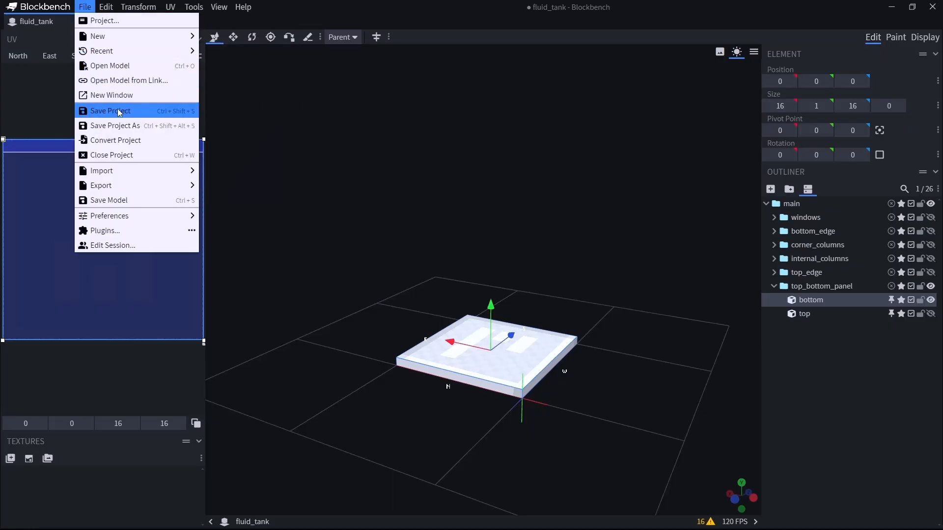
{"action": "left_click_drag", "start_coordinate": [223, 7], "coordinate": [336, 105]}
{"action": "left_click", "coordinate": [331, 126]}
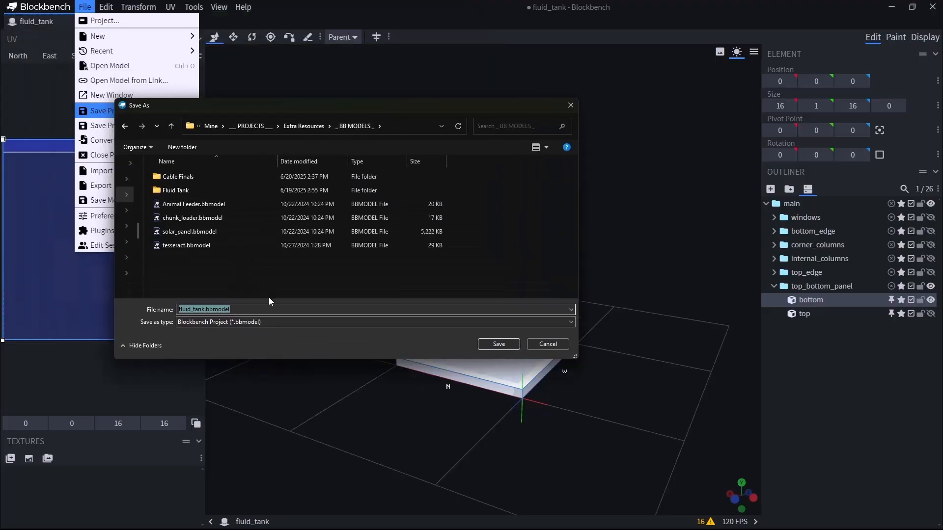
{"action": "key", "text": "ctrl+shift+Left"}
{"action": "key", "text": "ctrl+shift+Left"}
{"action": "key", "text": "shift+Left"}
{"action": "key", "text": "Return"}
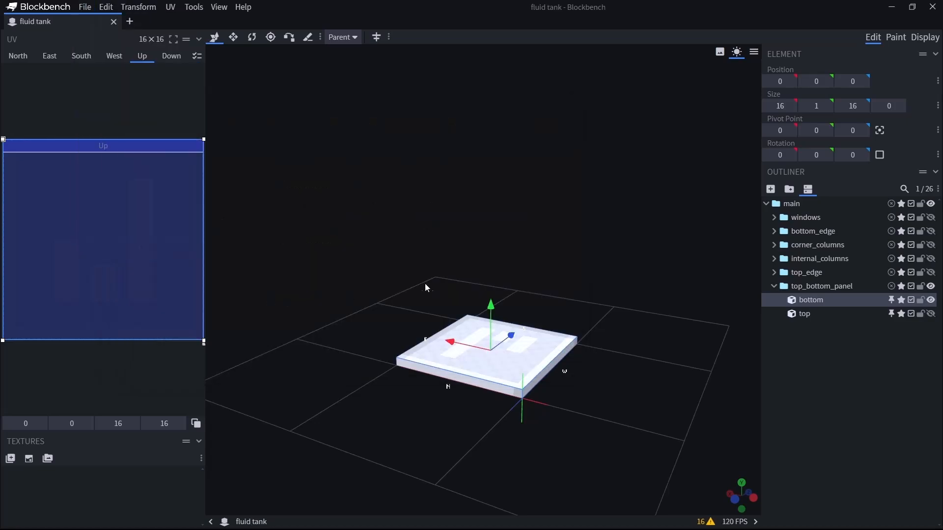